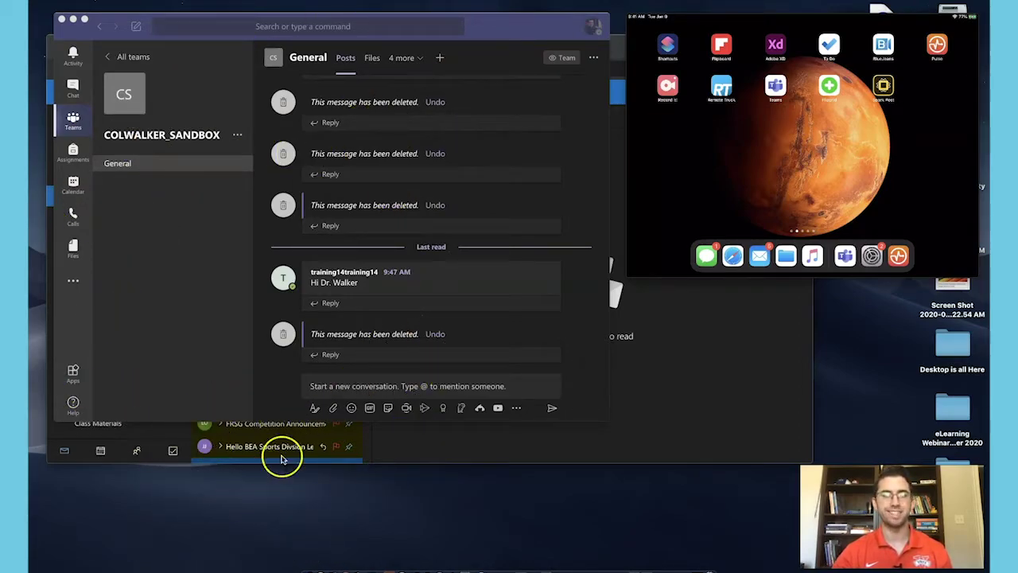
Step: Switch to the browser window with the Outlook inbox and open Microsoft Forms from the Office 365 apps
{"action": "mouse_move", "coordinate": [703, 189]}
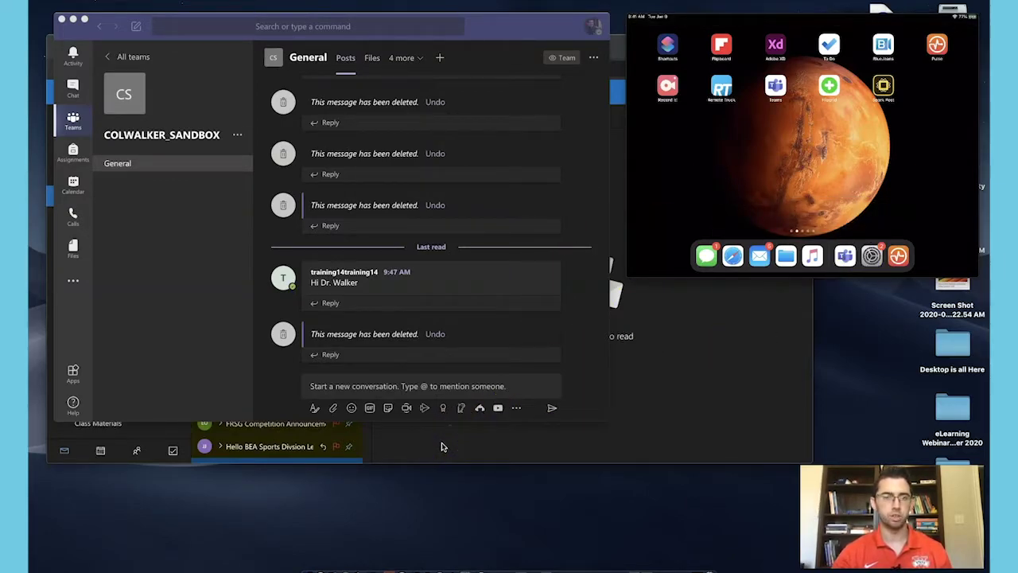
{"action": "mouse_move", "coordinate": [793, 56]}
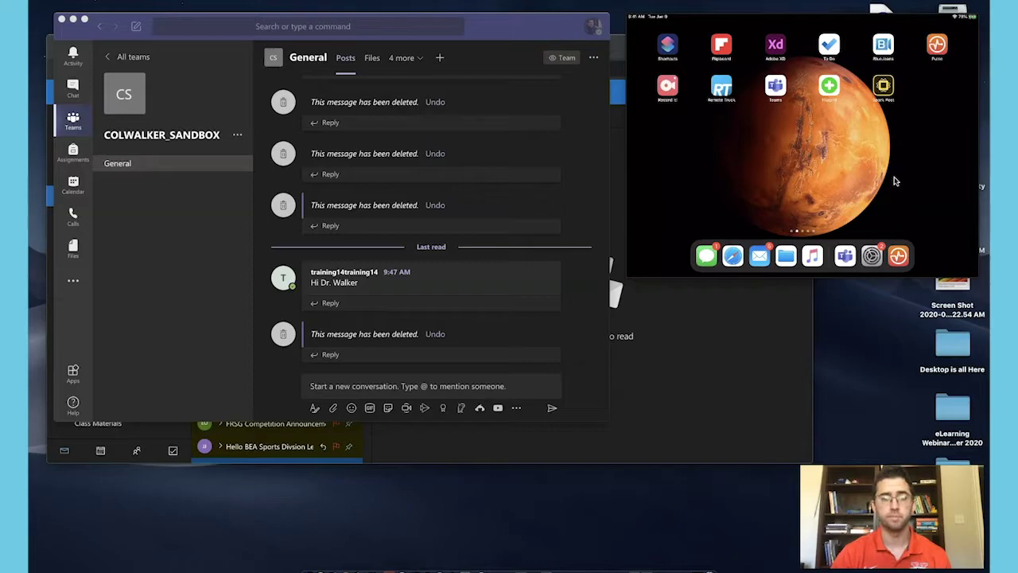
{"action": "mouse_move", "coordinate": [877, 198]}
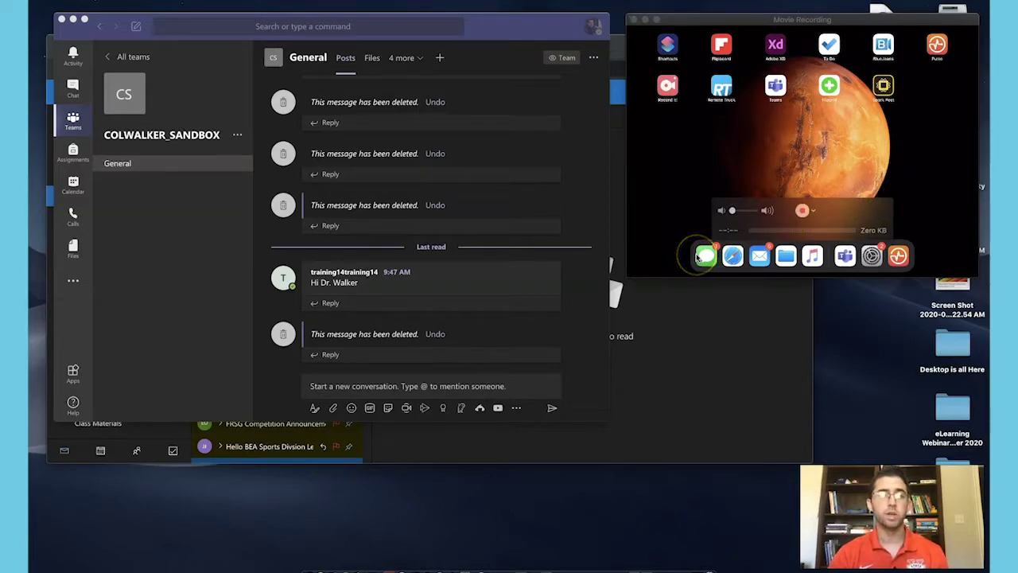
{"action": "left_click", "coordinate": [715, 372]}
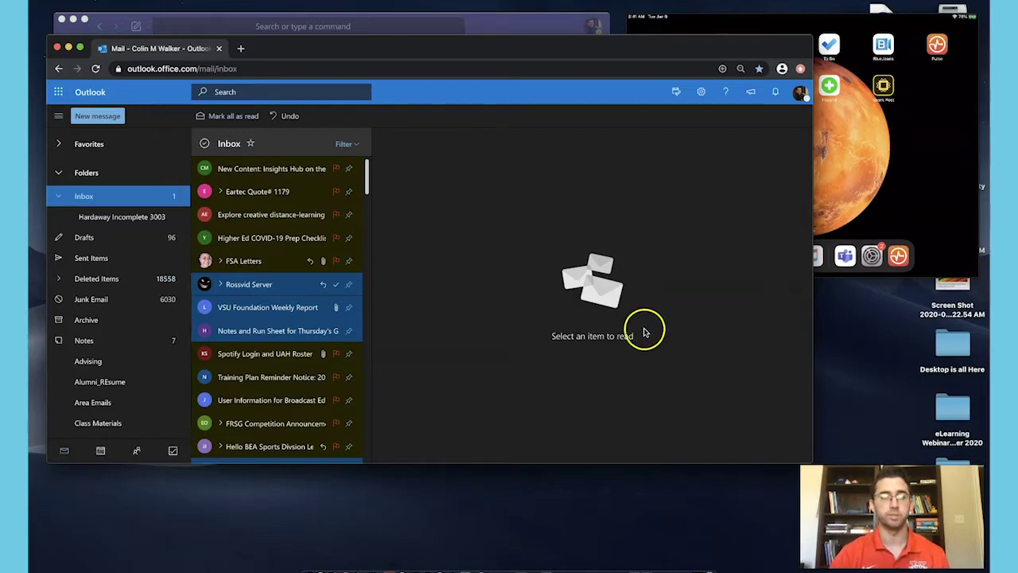
{"action": "left_click", "coordinate": [59, 92]}
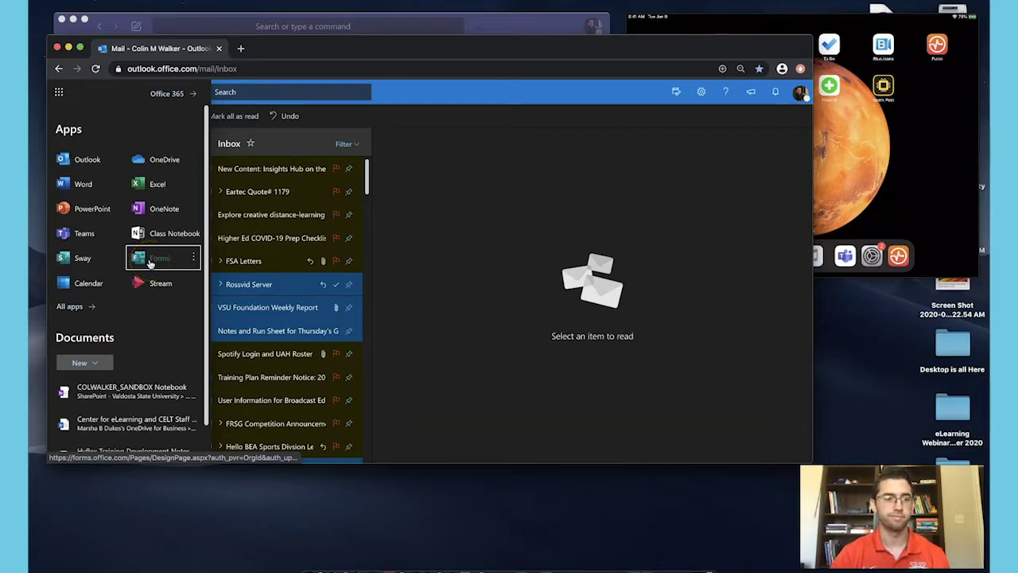
{"action": "left_click", "coordinate": [150, 263]}
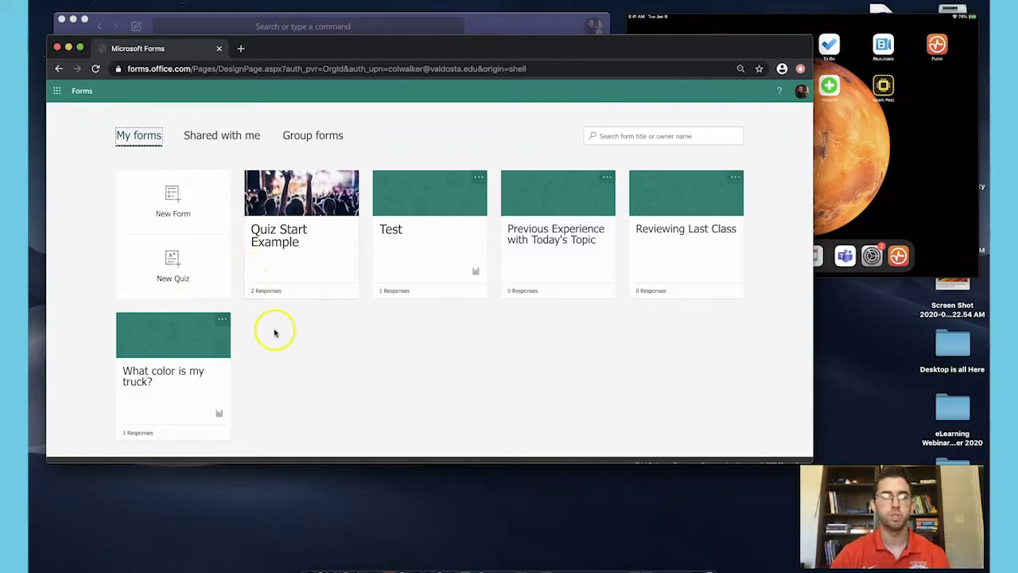
Step: Create a new blank quiz in Forms and return to the My forms overview
{"action": "left_click", "coordinate": [181, 278]}
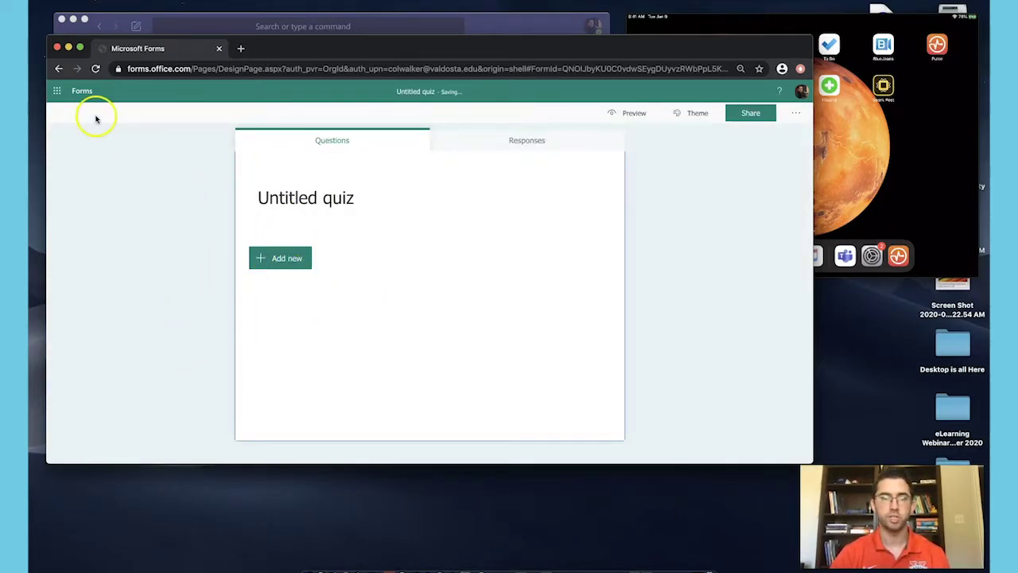
{"action": "left_click", "coordinate": [58, 94]}
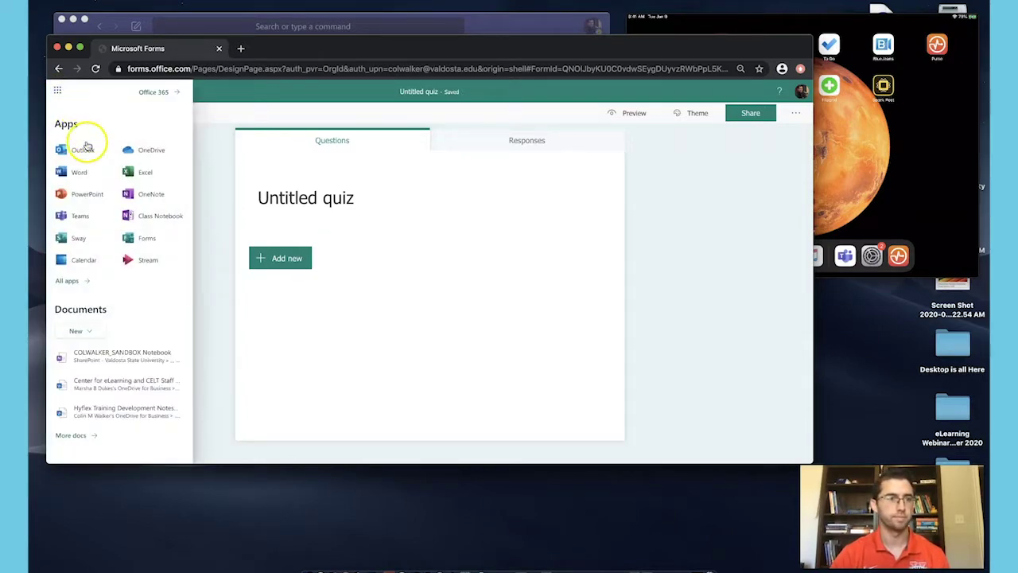
{"action": "left_click", "coordinate": [236, 173]}
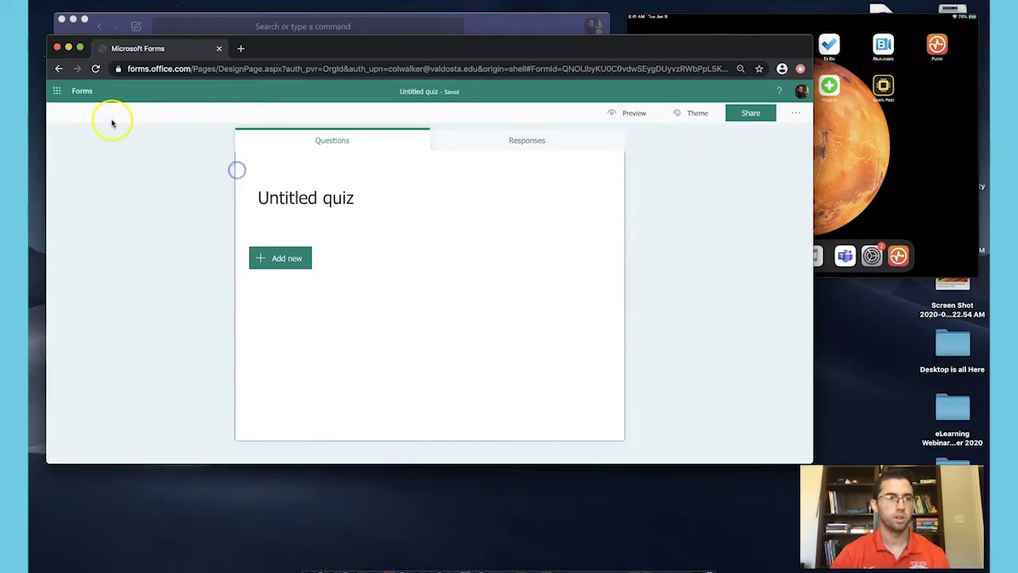
{"action": "left_click", "coordinate": [79, 91]}
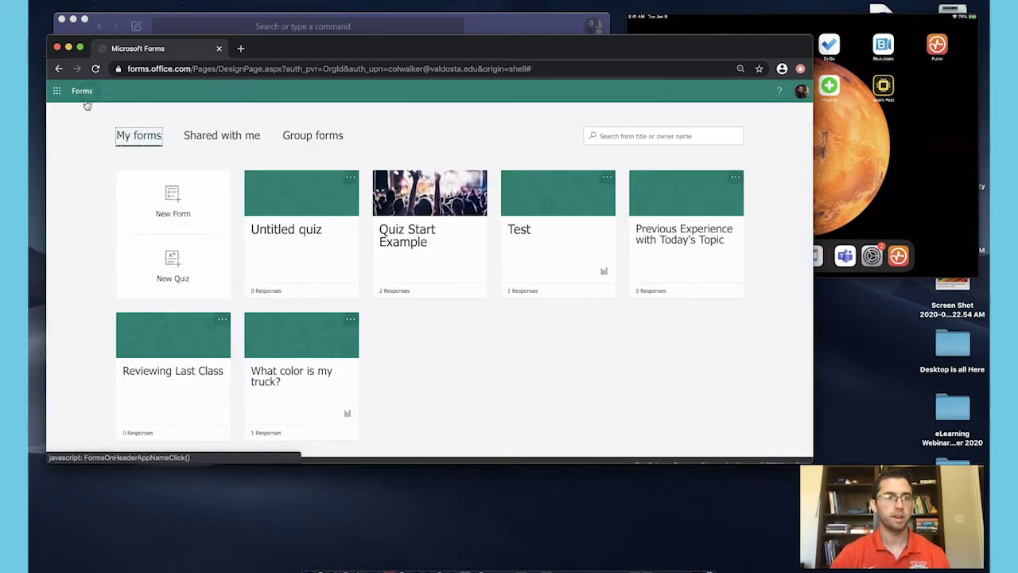
Step: Open the Quiz Start Example quiz, look through its questions, and copy its link for collecting responses
{"action": "left_click", "coordinate": [440, 205]}
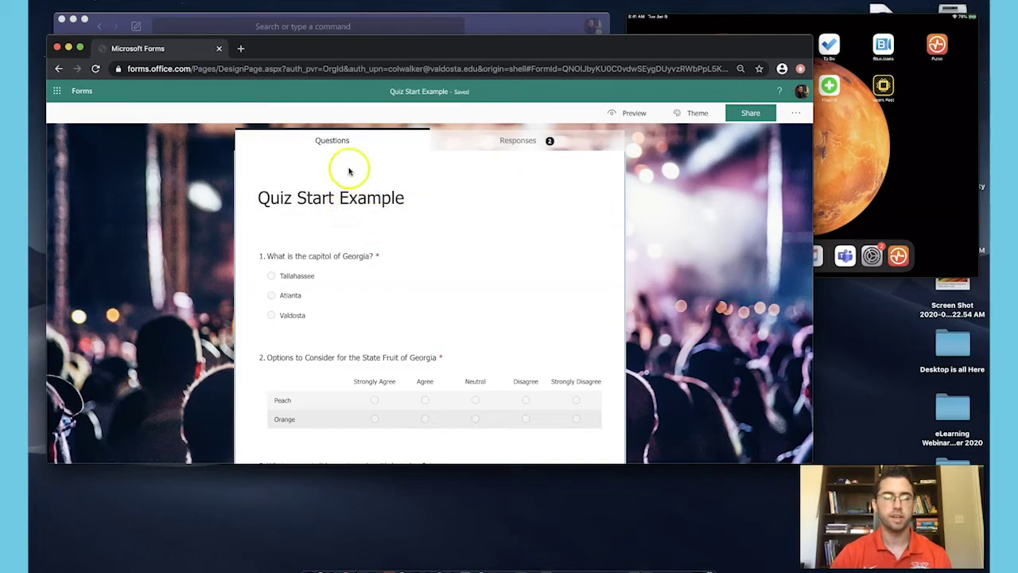
{"action": "scroll", "coordinate": [392, 253], "scroll_direction": "down", "scroll_amount": 5}
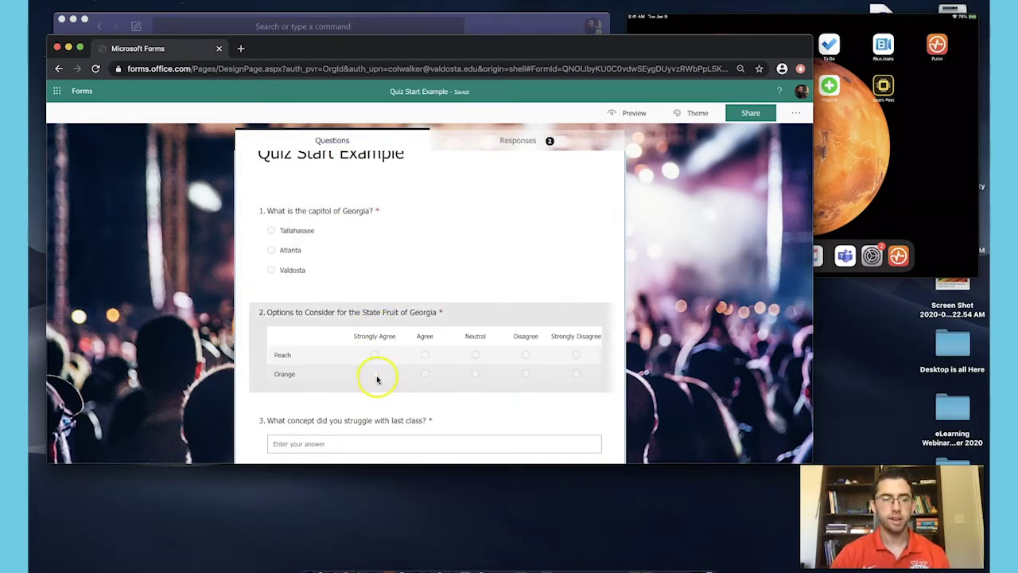
{"action": "scroll", "coordinate": [377, 384], "scroll_direction": "down", "scroll_amount": 3}
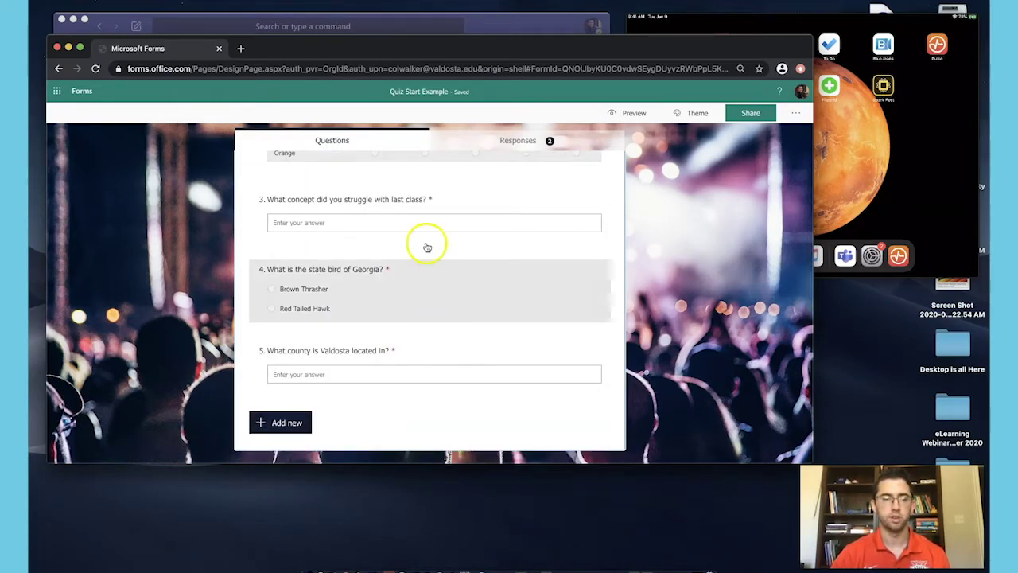
{"action": "scroll", "coordinate": [363, 445], "scroll_direction": "up", "scroll_amount": 8}
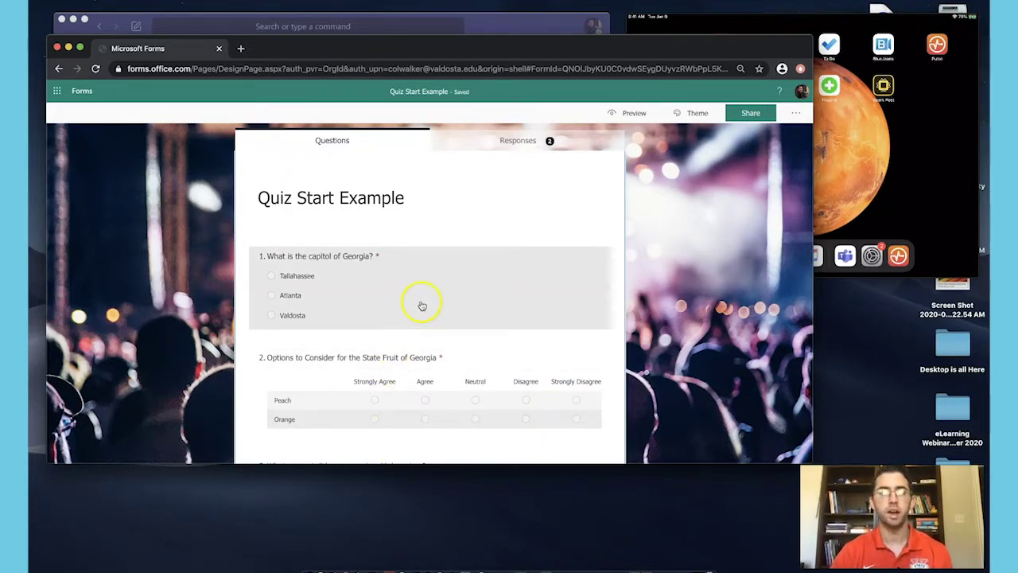
{"action": "left_click", "coordinate": [746, 114]}
{"action": "left_click", "coordinate": [779, 204]}
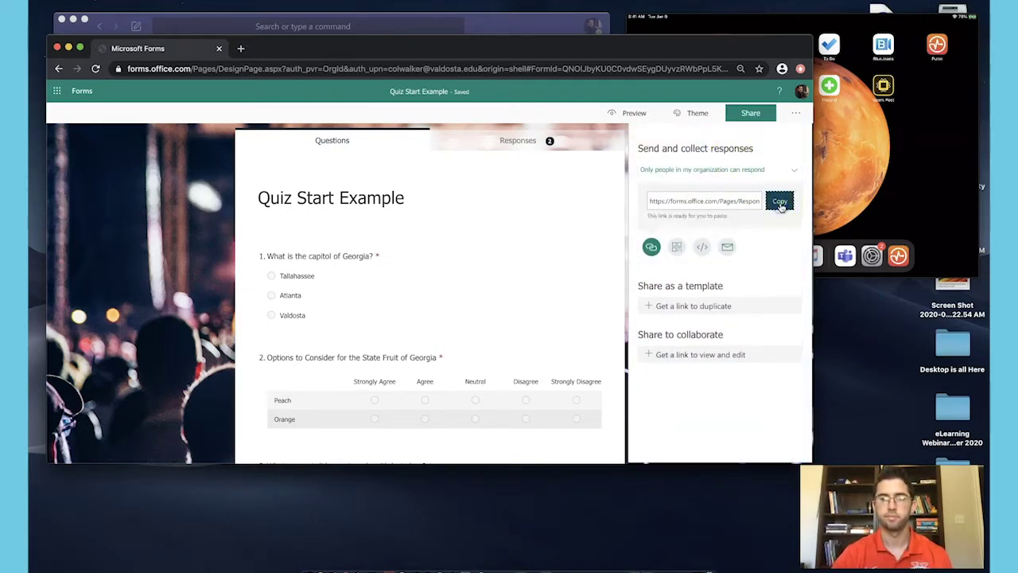
Step: Switch to Teams and jump to the newest messages in the General channel of COLWALKER_SANDBOX
{"action": "left_click", "coordinate": [515, 26]}
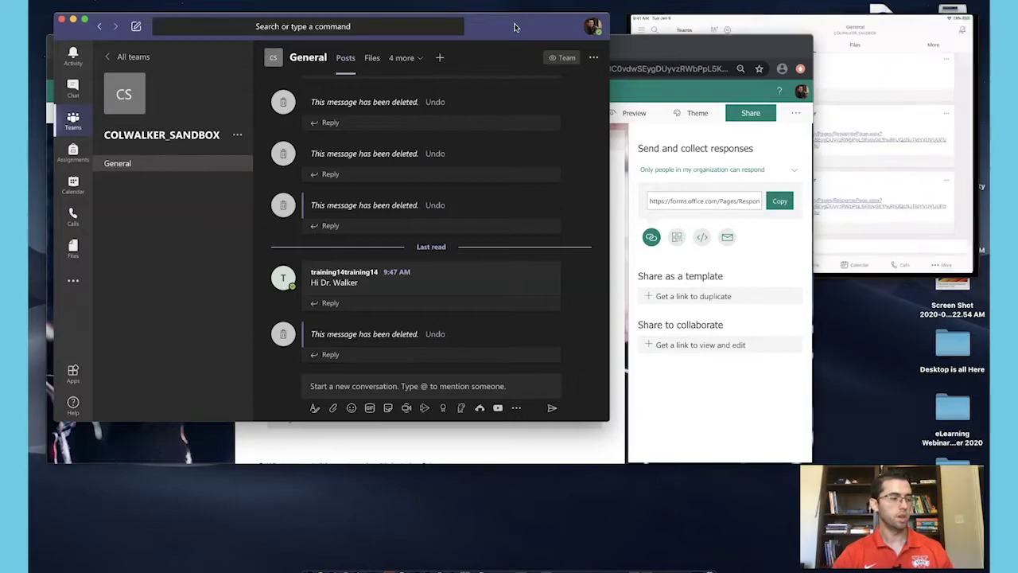
{"action": "left_click", "coordinate": [496, 42]}
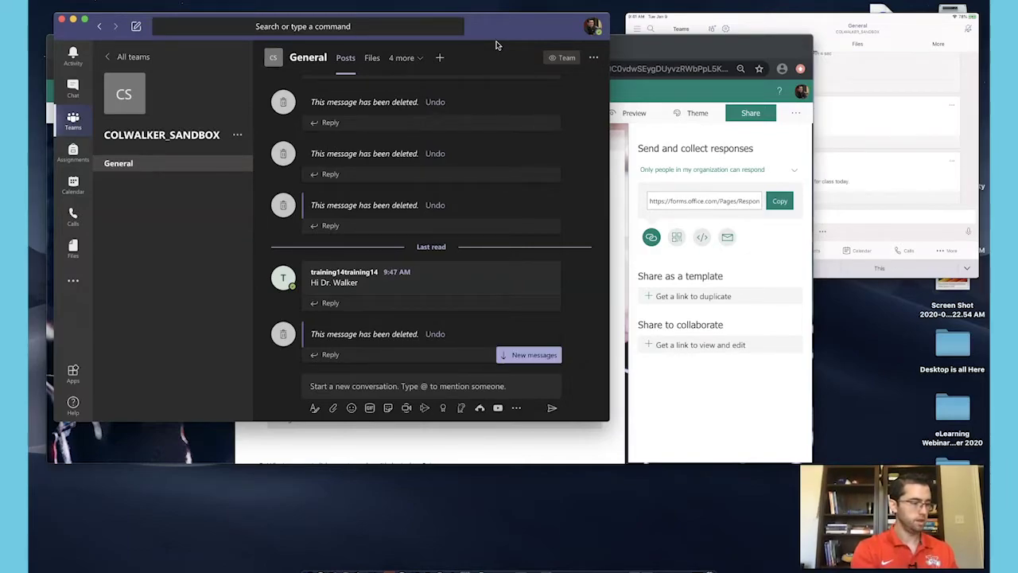
{"action": "left_click", "coordinate": [529, 354]}
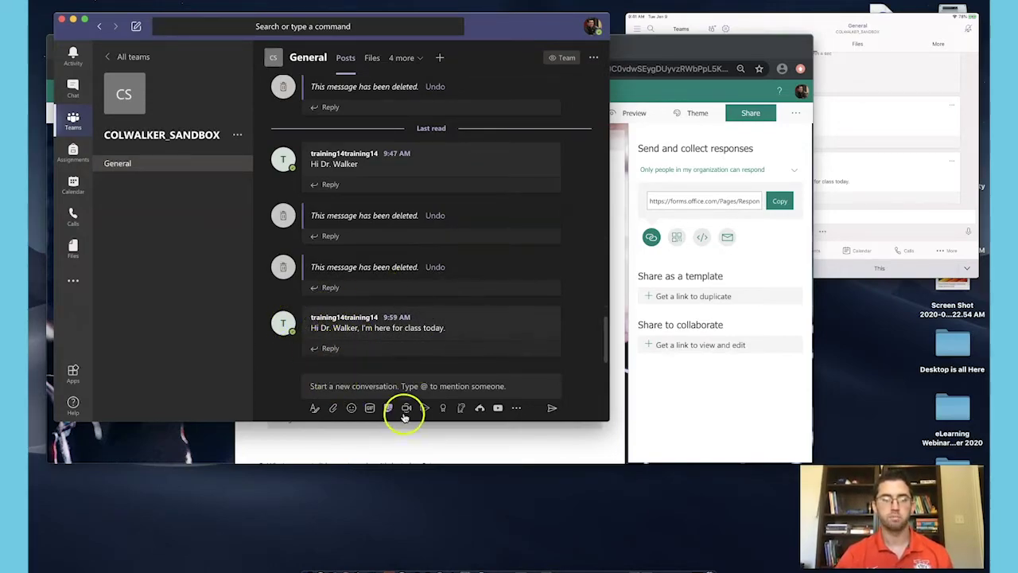
Step: Begin a new General post with "Hi everyone, please take this short quiz to start class today. The results will not"
{"action": "left_click", "coordinate": [445, 386]}
{"action": "left_click", "coordinate": [396, 386]}
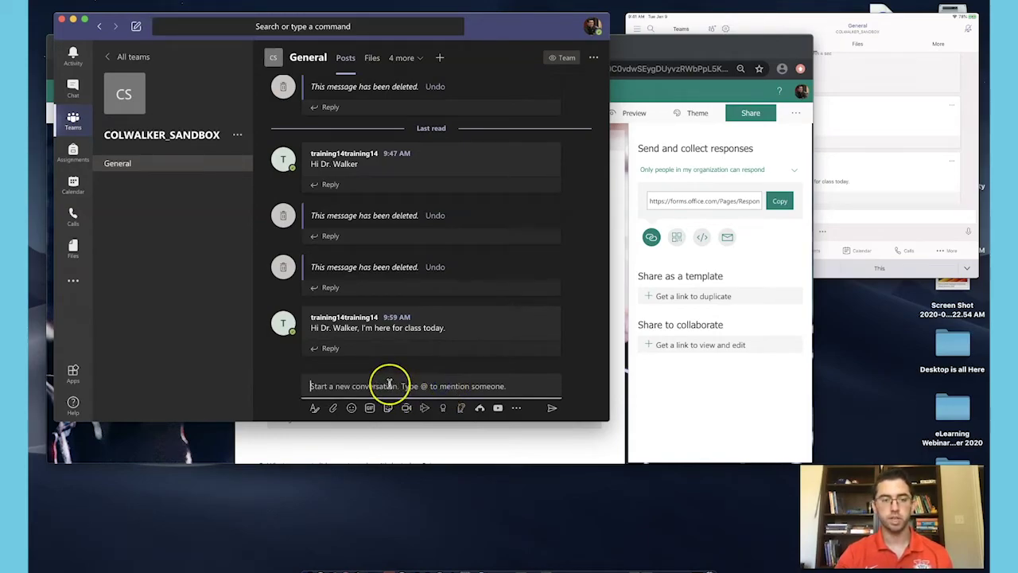
{"action": "type", "text": "Hi every"}
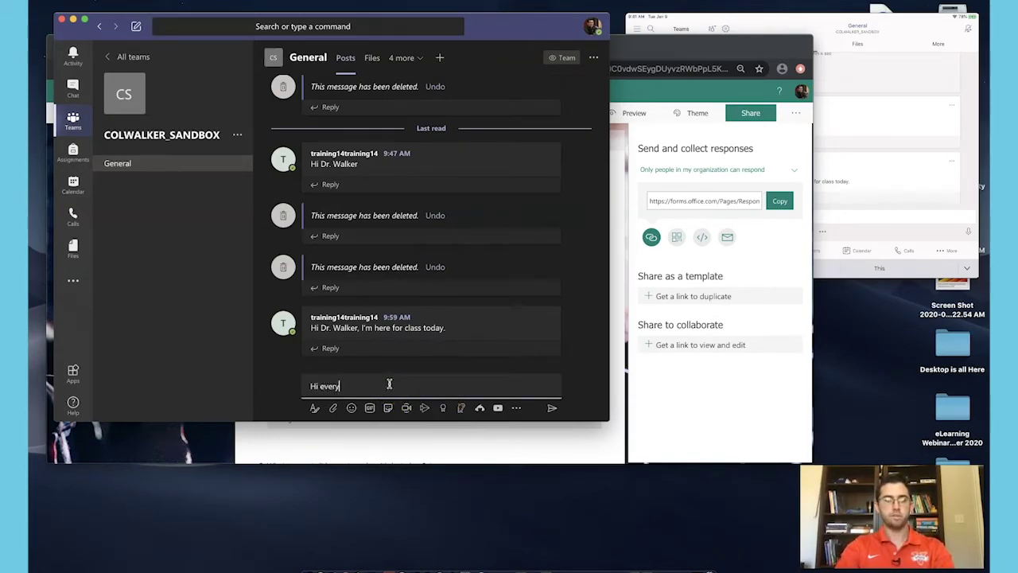
{"action": "type", "text": "one, please t"}
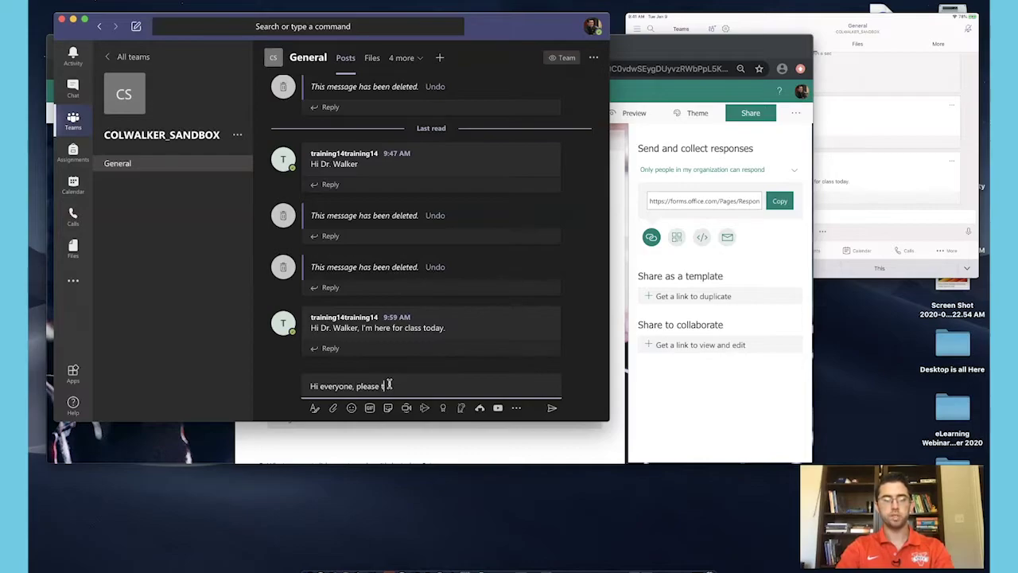
{"action": "type", "text": "ake this short quiz"}
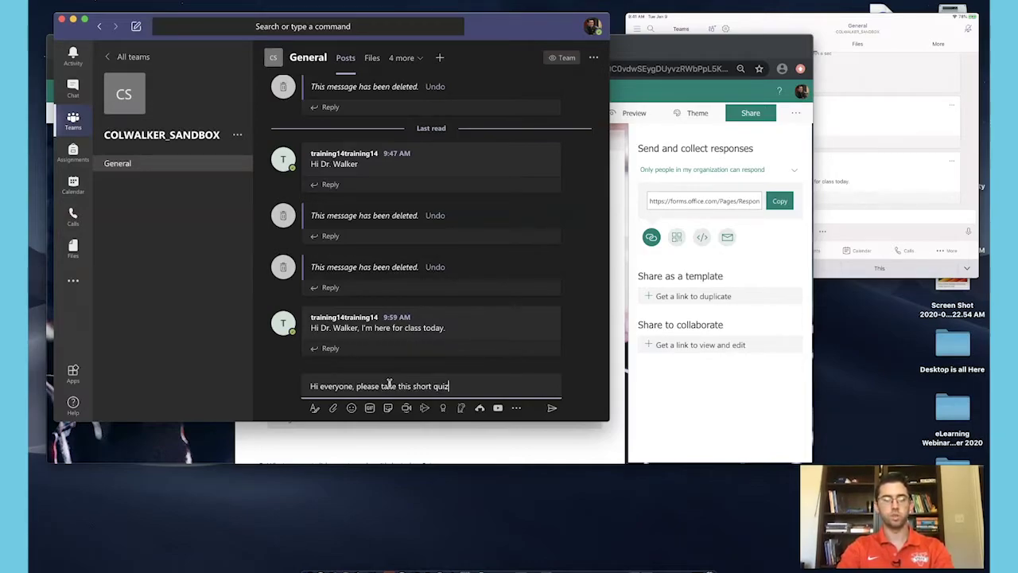
{"action": "type", "text": " to star"}
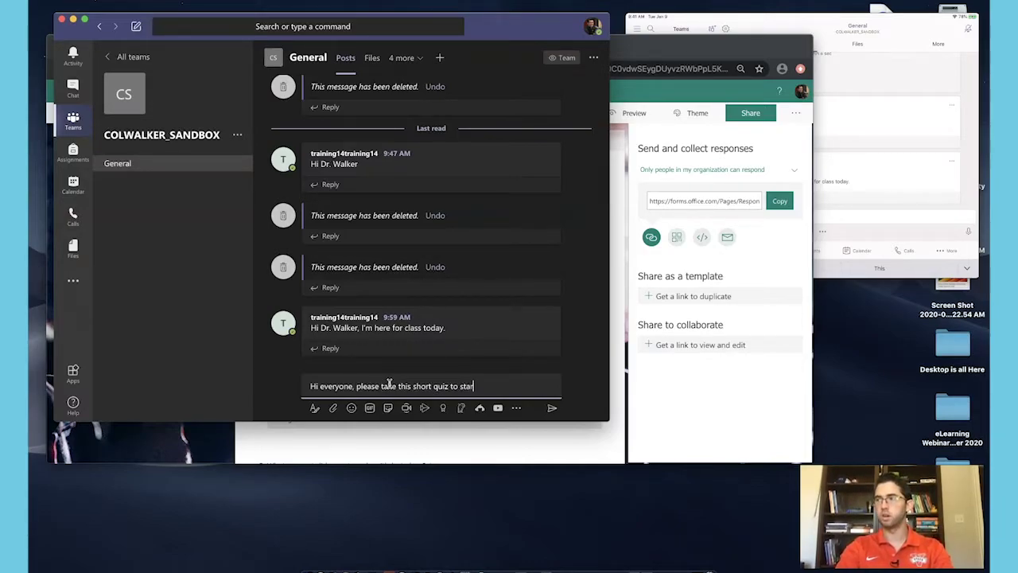
{"action": "type", "text": "t class today. The results will ot"}
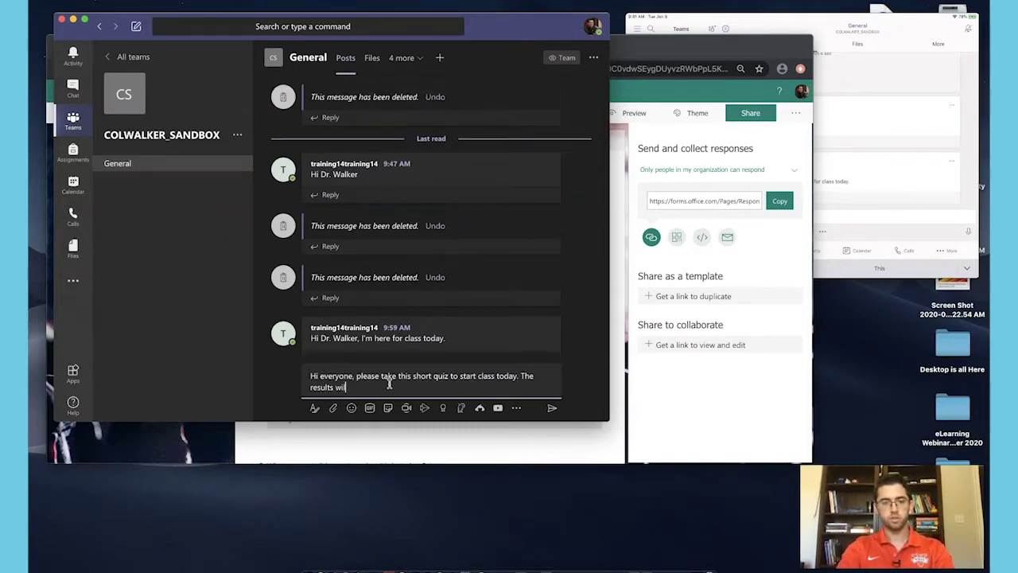
{"action": "key", "text": "BackSpace"}
{"action": "key", "text": "BackSpace"}
{"action": "type", "text": "not"}
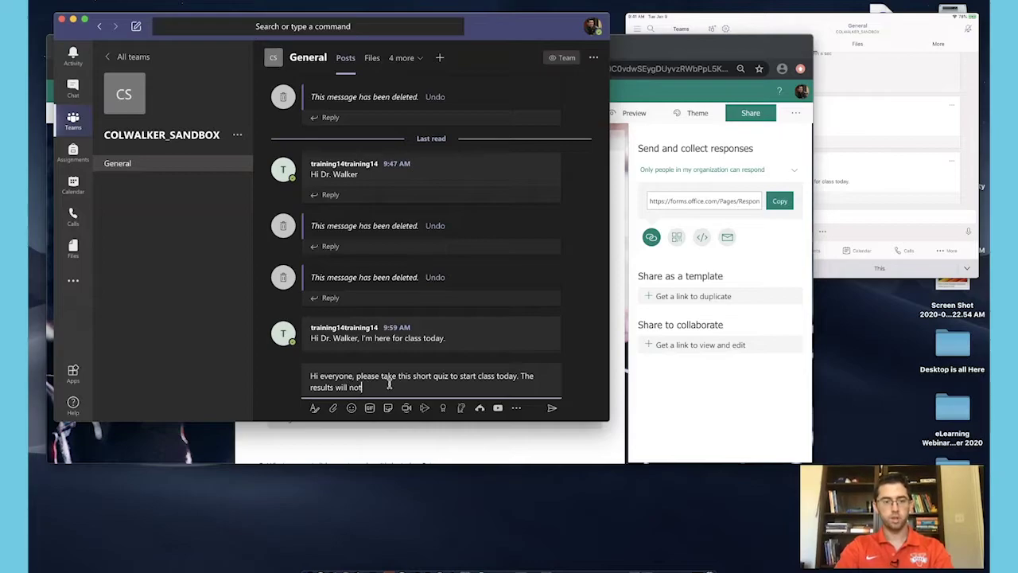
Step: Continue the post with "be graded; however, I would like to know how you all are doing with the topic that was covered in our readings for homework."
{"action": "type", "text": " be graded; however, I would like to k"}
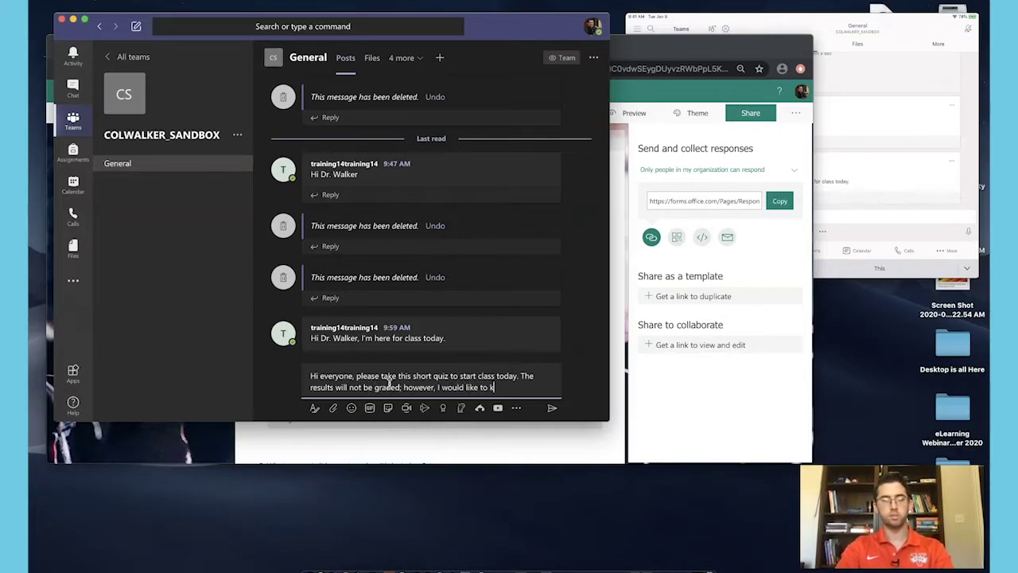
{"action": "type", "text": "now how y"}
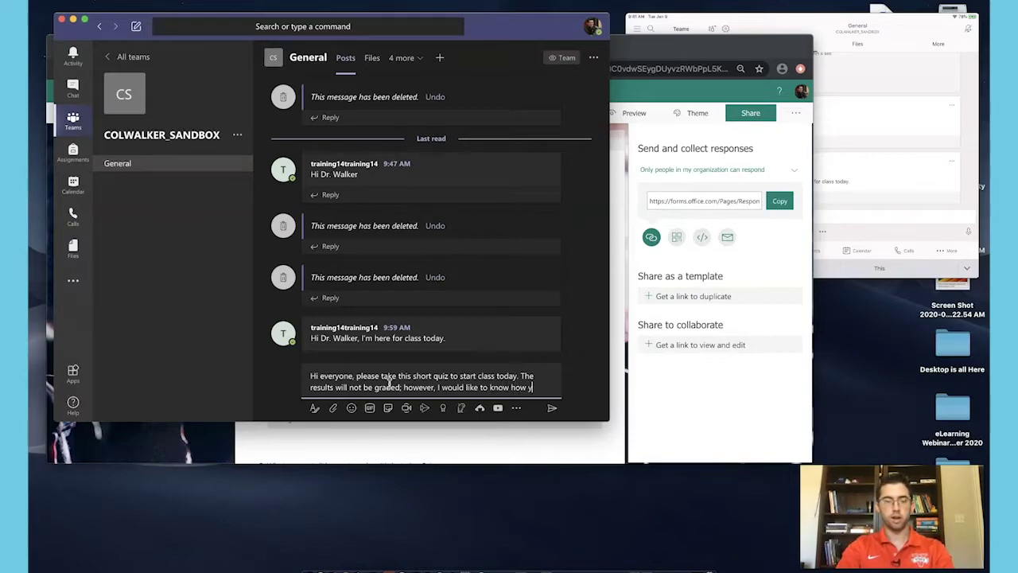
{"action": "type", "text": "ou arl are doing with "}
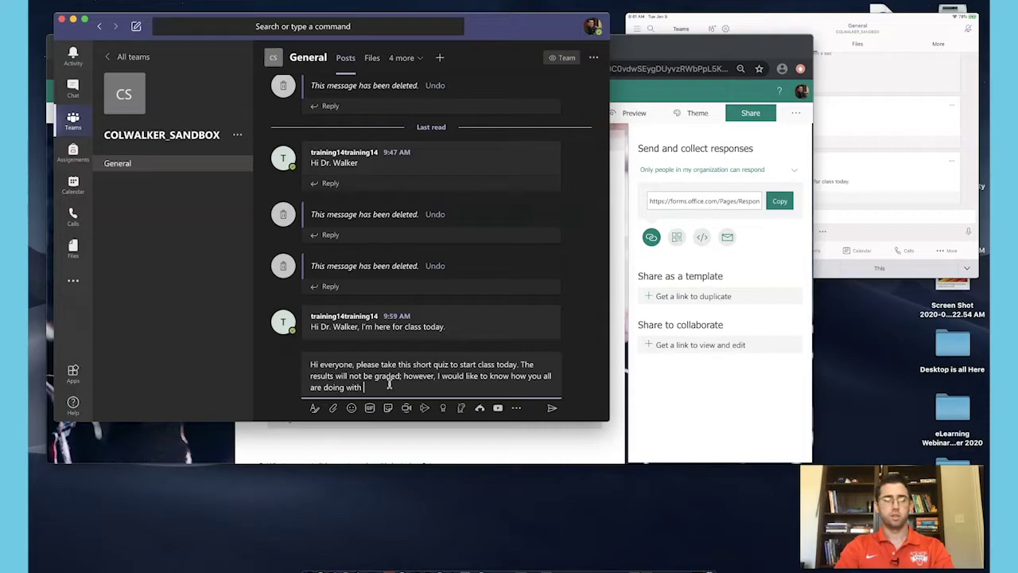
{"action": "type", "text": "the topic tha"}
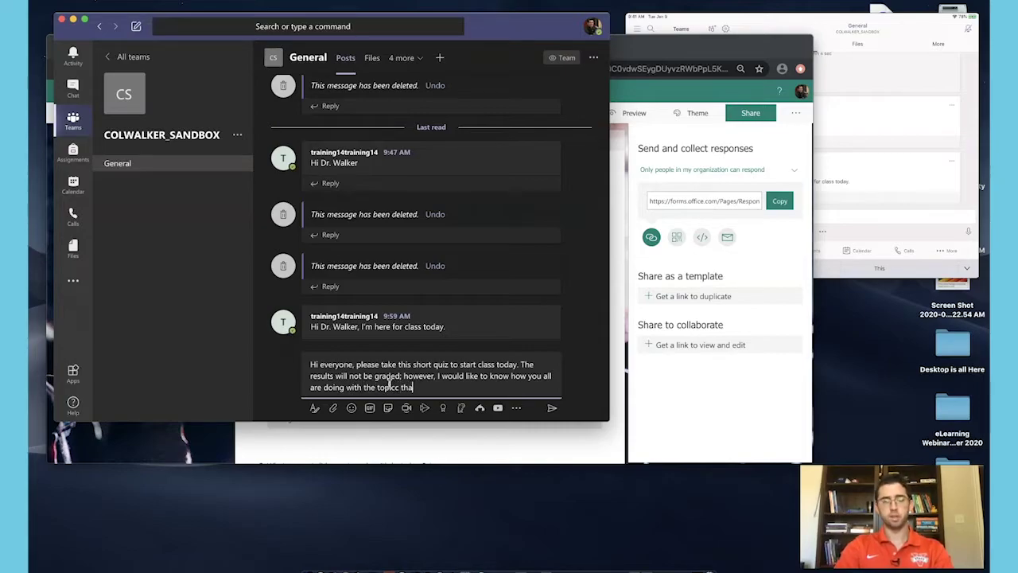
{"action": "type", "text": "t was covered in our reading f"}
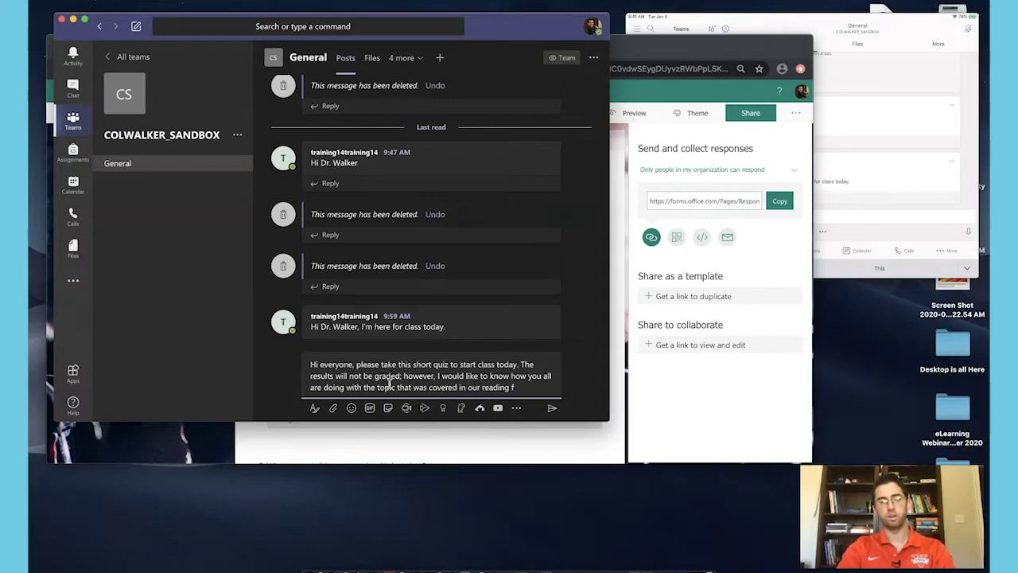
{"action": "type", "text": "or for homework."}
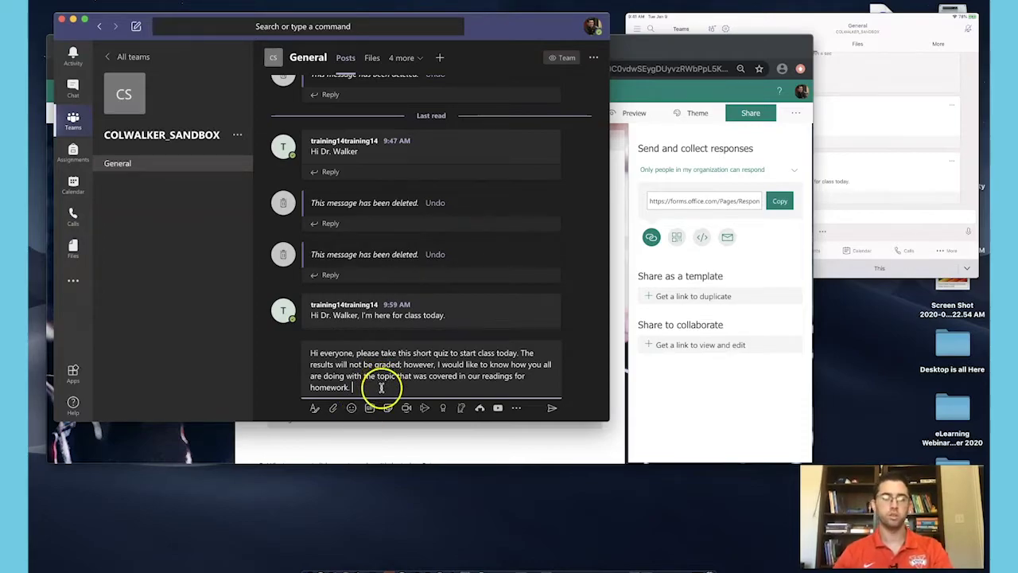
Step: Paste the copied quiz link at the end of the message and send the post to the General channel
{"action": "right_click", "coordinate": [381, 389]}
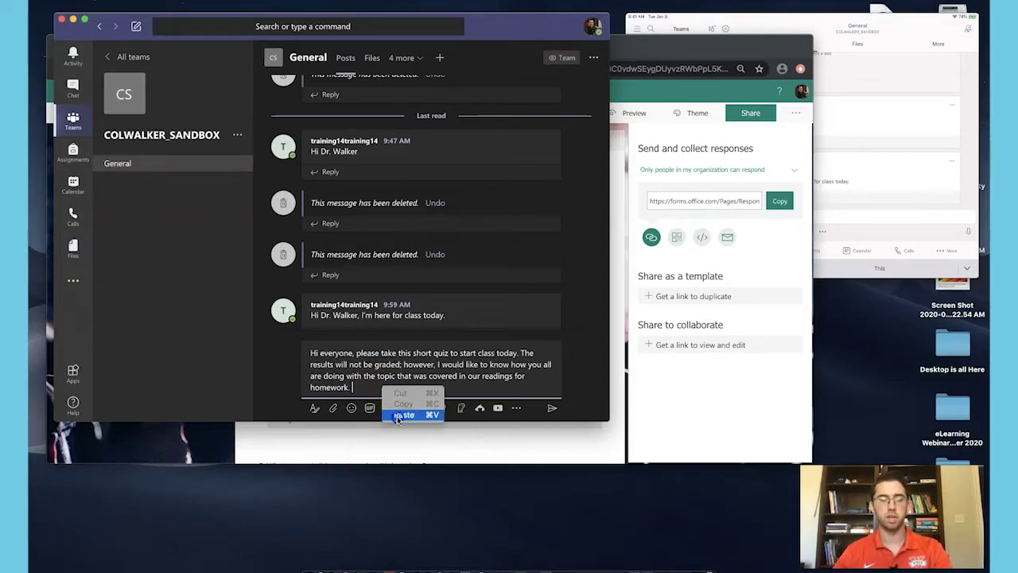
{"action": "left_click", "coordinate": [403, 414]}
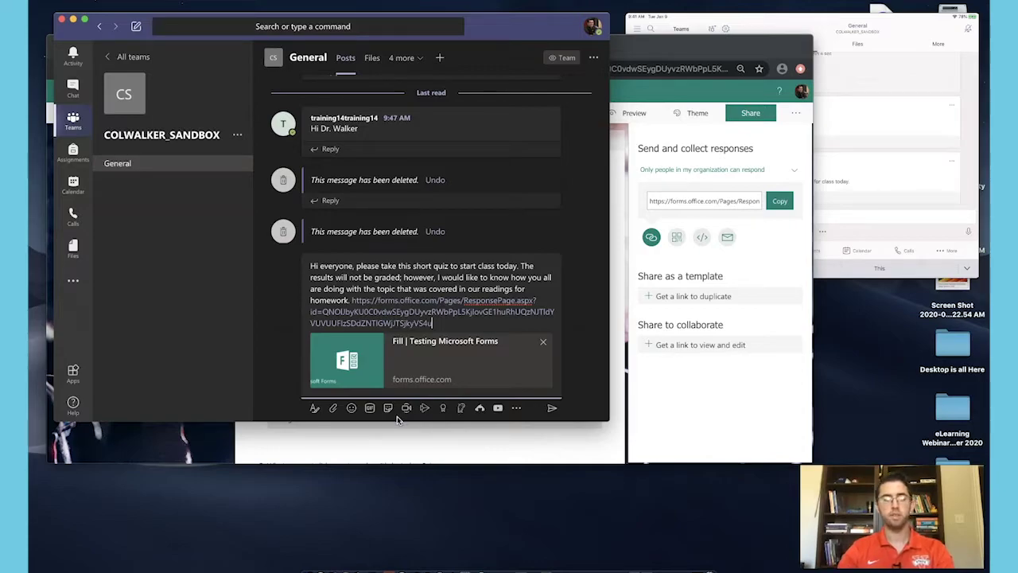
{"action": "key", "text": "Return"}
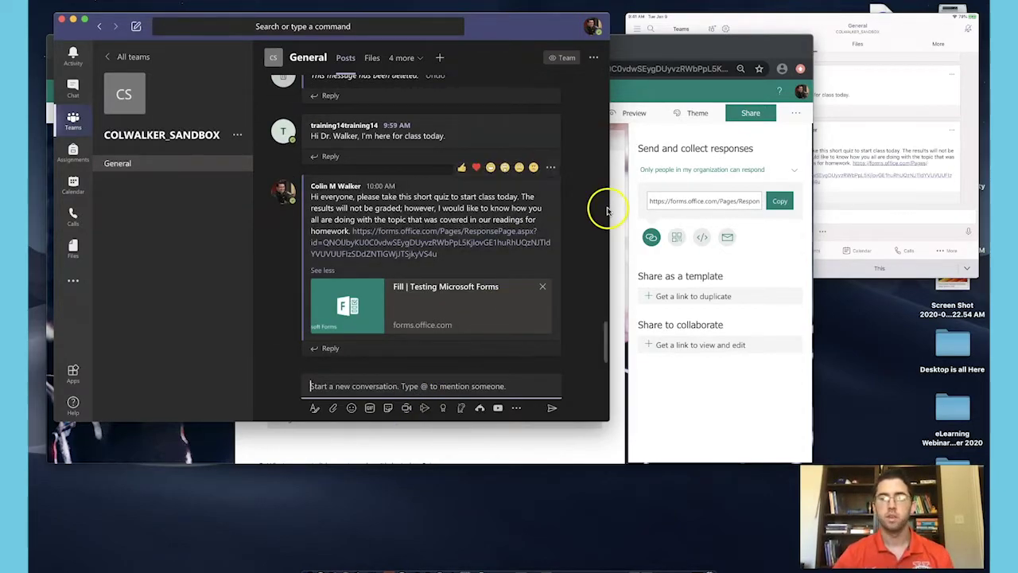
Step: Switch to the mirrored iPad window to view the quiz from the student's side
{"action": "left_click", "coordinate": [868, 72]}
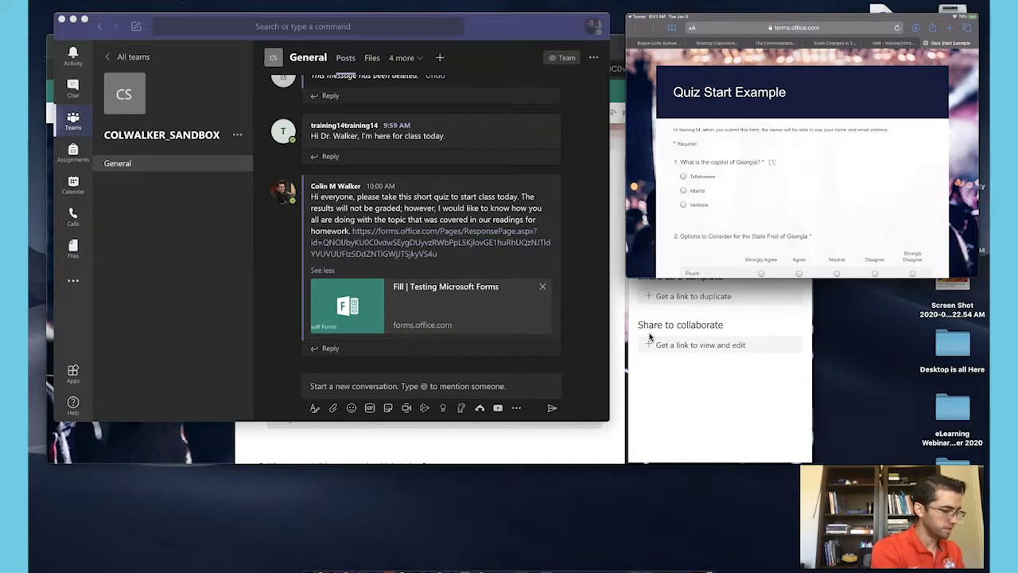
Step: Look through the quiz questions on the mirrored iPad from the student's side
{"action": "scroll", "coordinate": [801, 159], "scroll_direction": "down", "scroll_amount": 5}
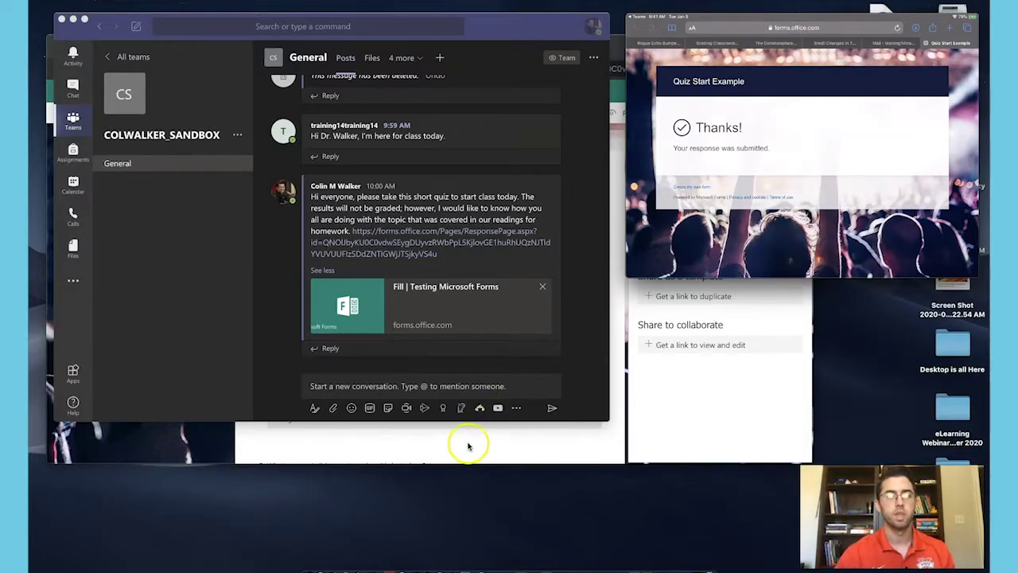
Step: Switch to the Microsoft Forms browser window and reopen the Quiz Start Example form from the forms list
{"action": "left_click", "coordinate": [367, 456]}
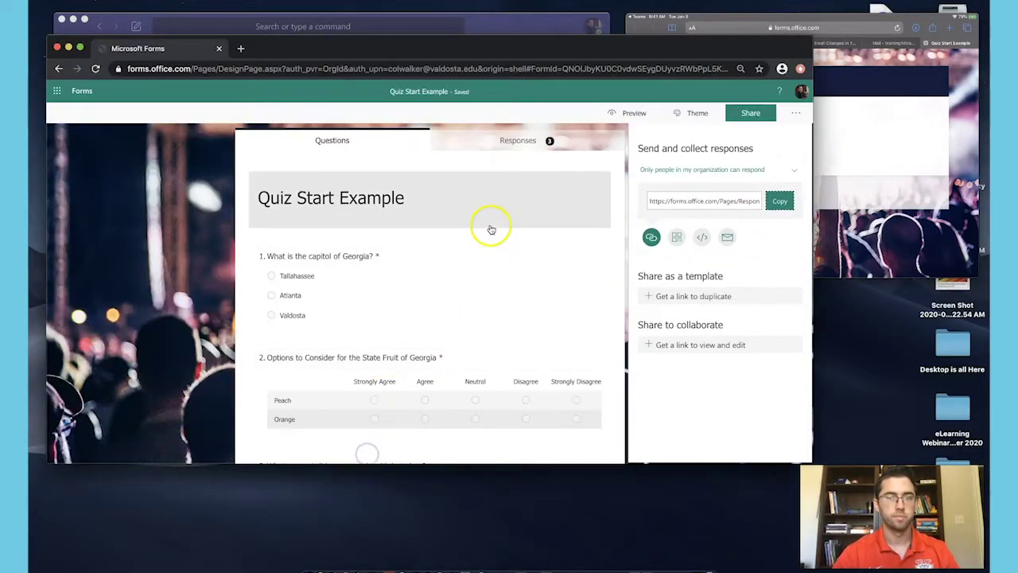
{"action": "left_click", "coordinate": [82, 90]}
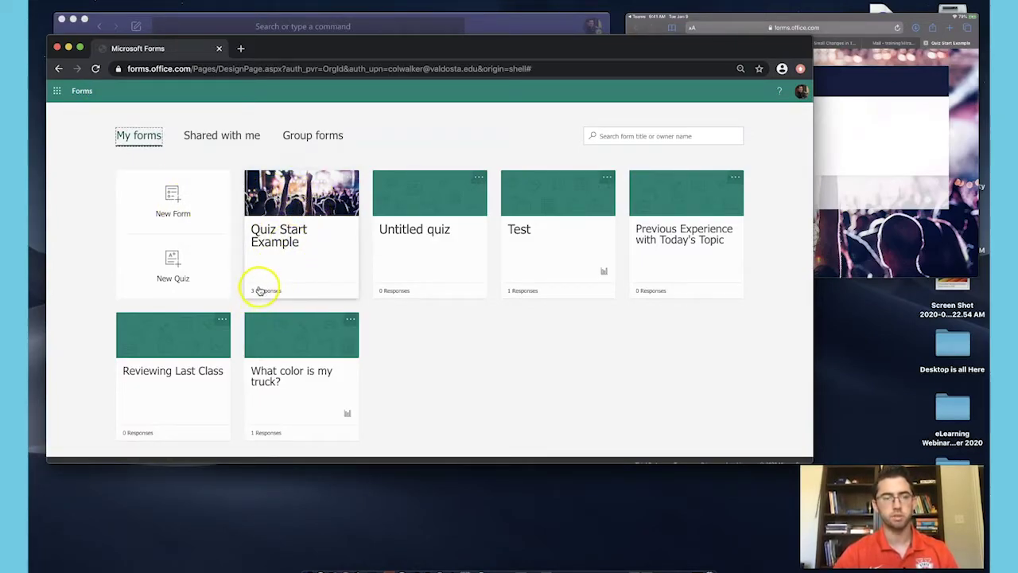
{"action": "left_click", "coordinate": [318, 180]}
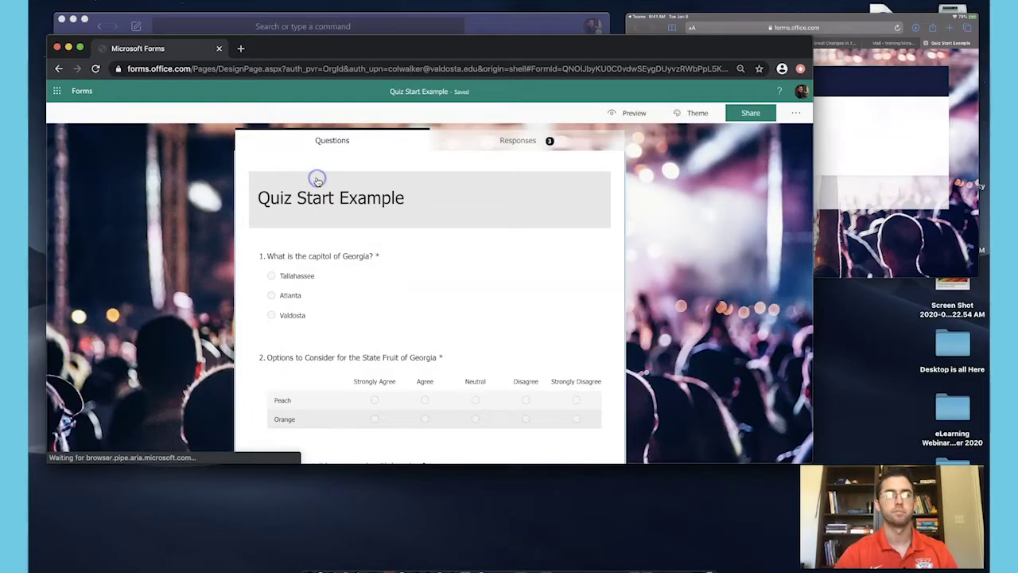
Step: Show the quiz's responses and examine the overall statistics and the chart for each question
{"action": "left_click", "coordinate": [527, 148]}
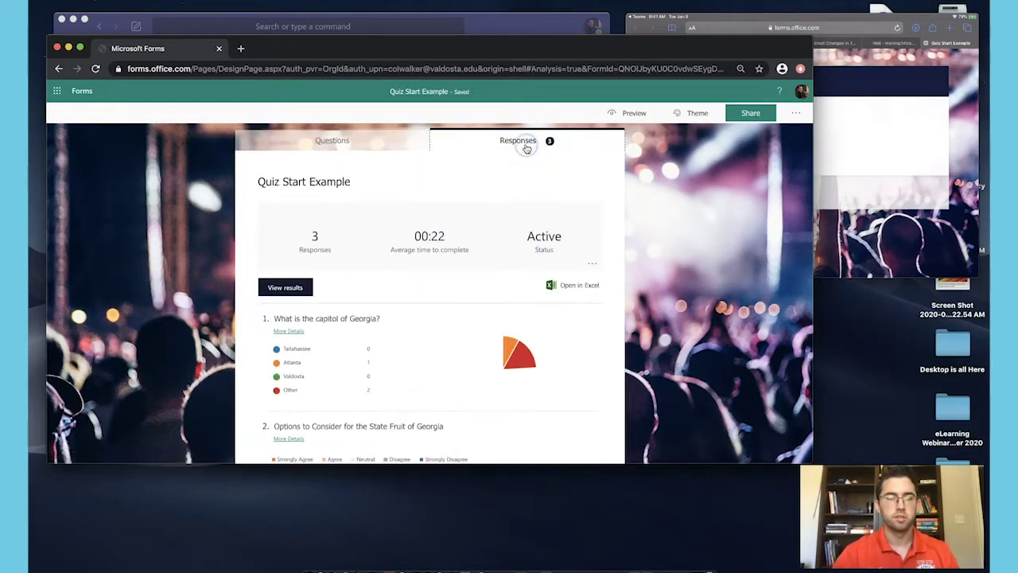
{"action": "scroll", "coordinate": [444, 300], "scroll_direction": "down", "scroll_amount": 1}
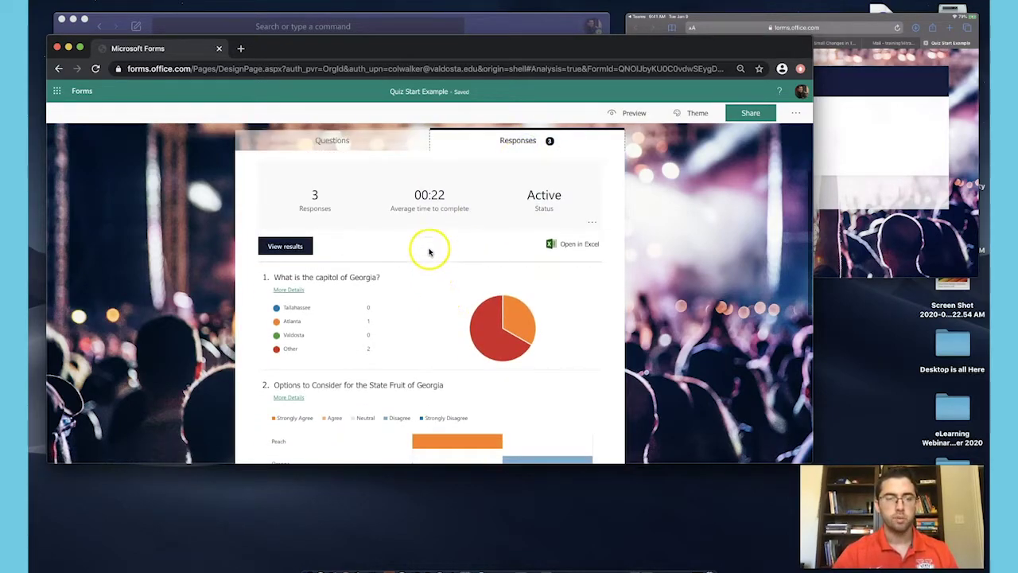
{"action": "scroll", "coordinate": [410, 378], "scroll_direction": "down", "scroll_amount": 7}
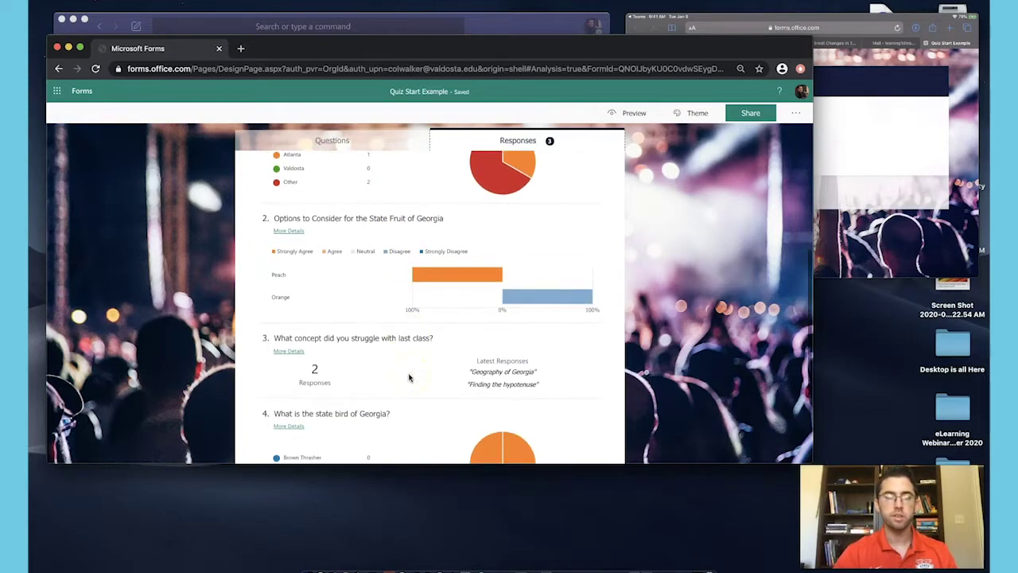
{"action": "scroll", "coordinate": [409, 378], "scroll_direction": "up", "scroll_amount": 8}
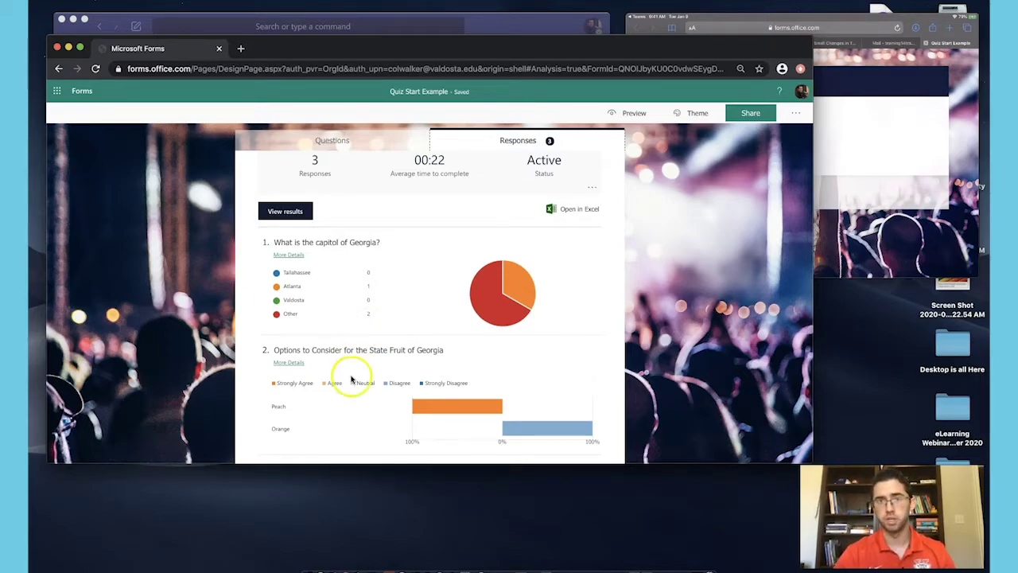
{"action": "scroll", "coordinate": [368, 294], "scroll_direction": "up", "scroll_amount": 2}
{"action": "scroll", "coordinate": [370, 304], "scroll_direction": "up", "scroll_amount": 1}
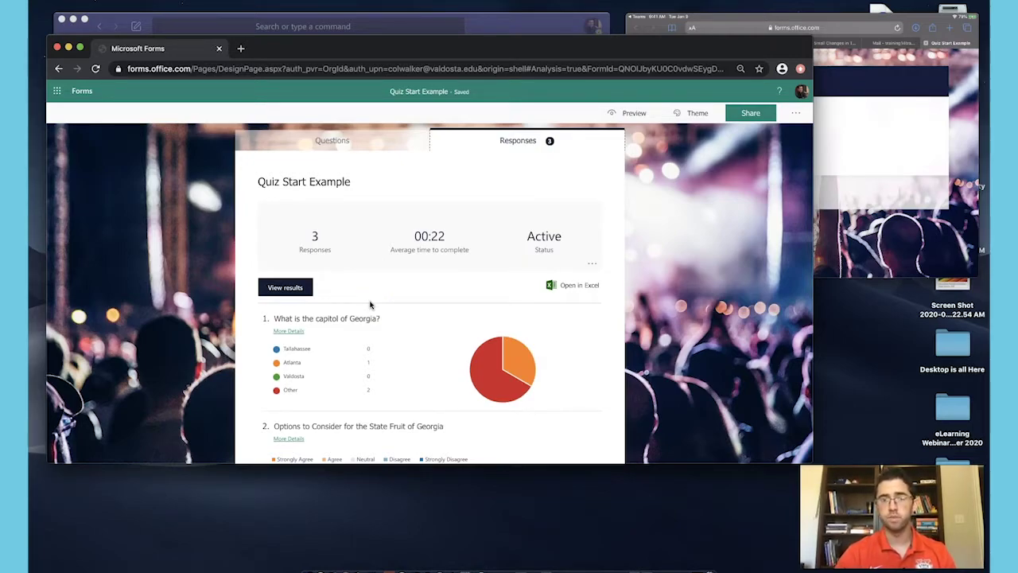
Step: Open the individual results and look through the first respondent's answers
{"action": "left_click", "coordinate": [286, 290]}
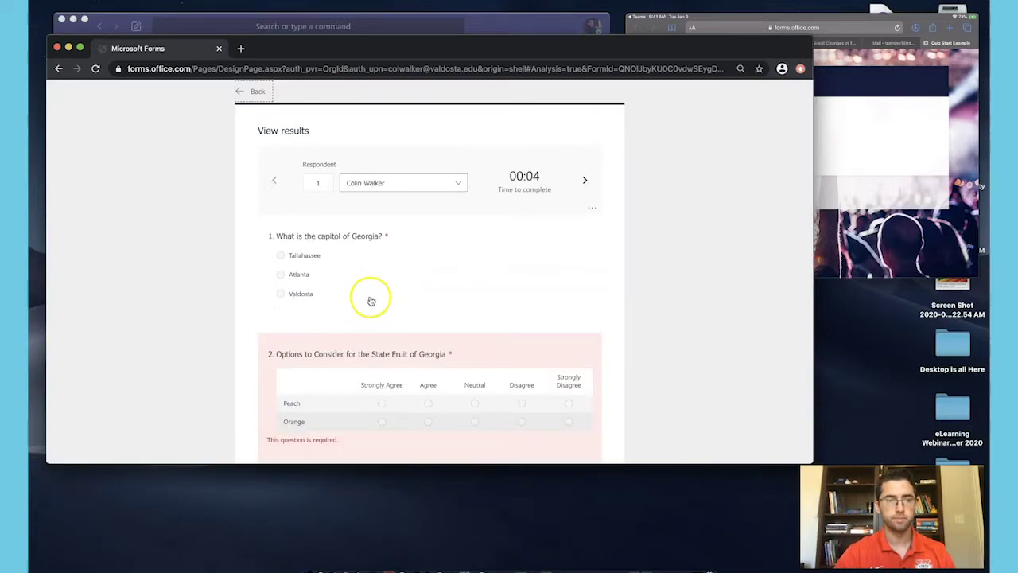
{"action": "scroll", "coordinate": [368, 295], "scroll_direction": "down", "scroll_amount": 3}
{"action": "scroll", "coordinate": [368, 300], "scroll_direction": "down", "scroll_amount": 5}
{"action": "scroll", "coordinate": [369, 300], "scroll_direction": "up", "scroll_amount": 8}
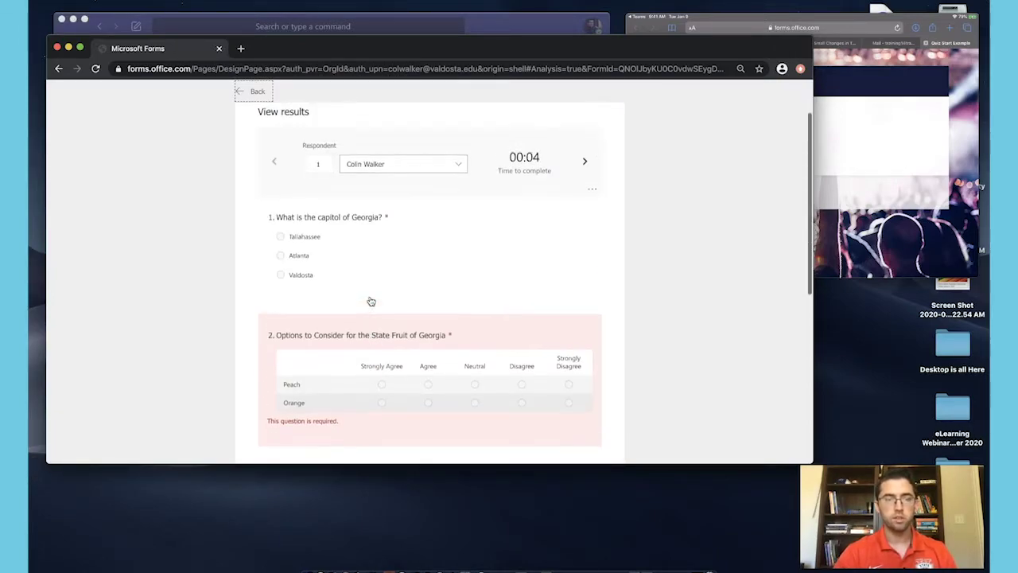
Step: Select Respondent 3 in the individual results and review that student's answers to every question
{"action": "left_click", "coordinate": [395, 185]}
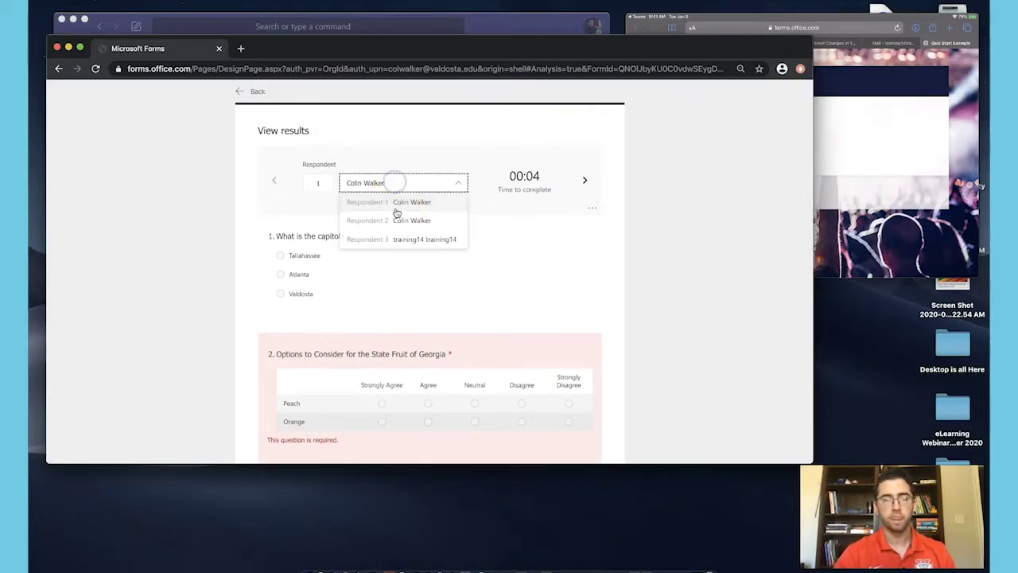
{"action": "left_click", "coordinate": [404, 239]}
{"action": "scroll", "coordinate": [420, 266], "scroll_direction": "down", "scroll_amount": 6}
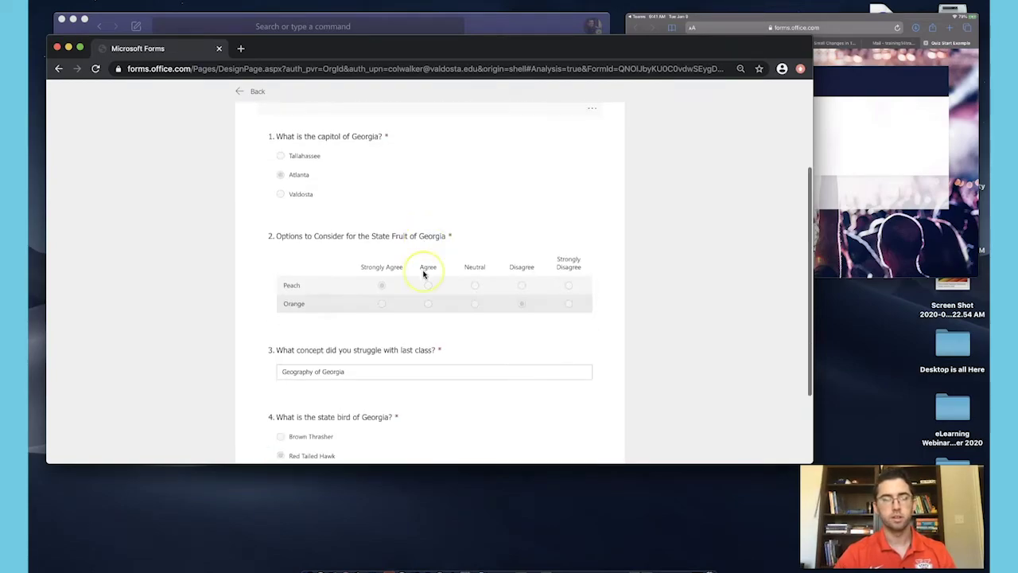
{"action": "scroll", "coordinate": [423, 274], "scroll_direction": "up", "scroll_amount": 5}
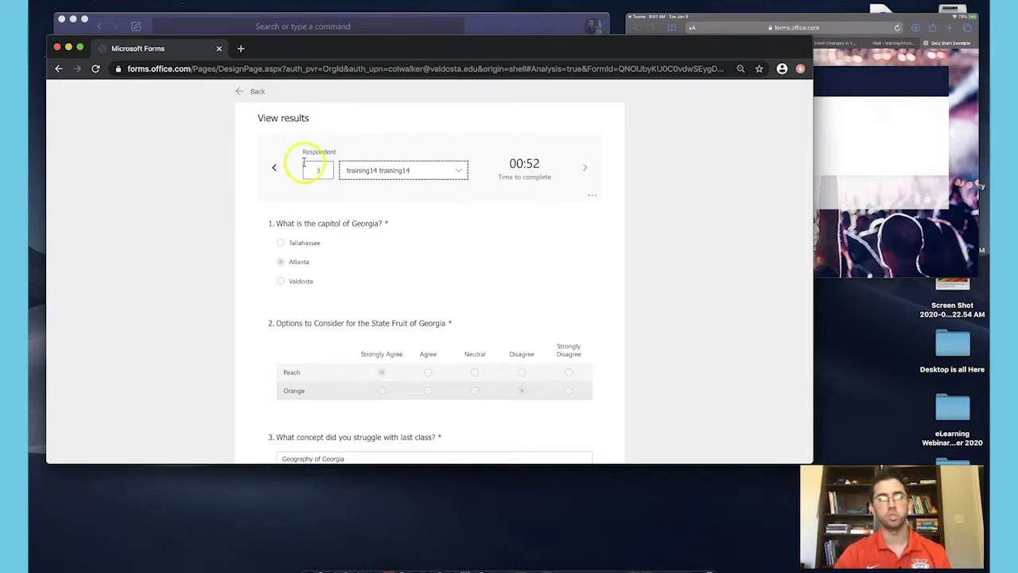
Step: Go to the previous respondent's result and return to the quiz's response summary
{"action": "left_click", "coordinate": [273, 167]}
{"action": "left_click", "coordinate": [253, 92]}
{"action": "scroll", "coordinate": [332, 269], "scroll_direction": "down", "scroll_amount": 3}
{"action": "scroll", "coordinate": [332, 269], "scroll_direction": "up", "scroll_amount": 2}
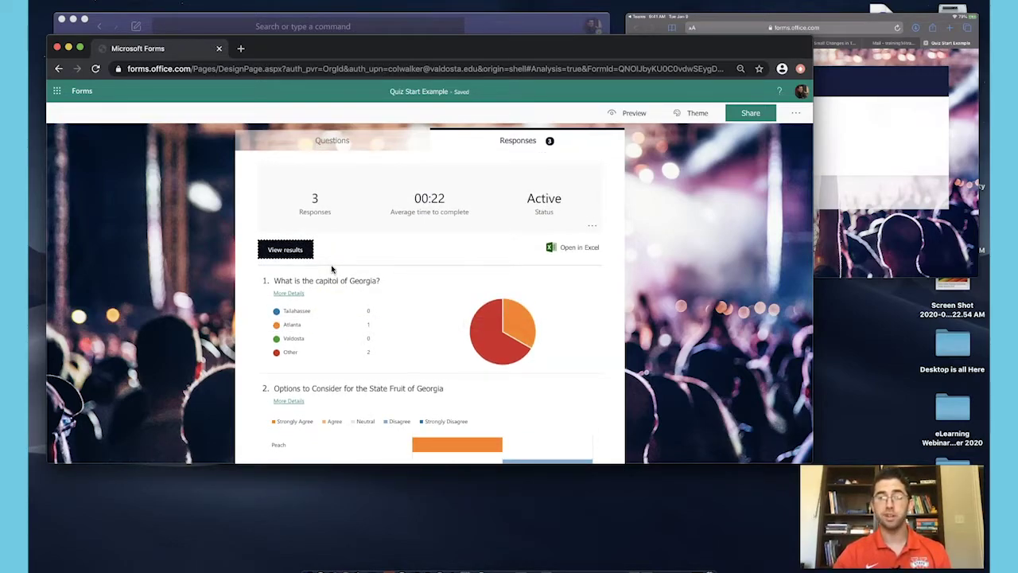
{"action": "left_click", "coordinate": [856, 148]}
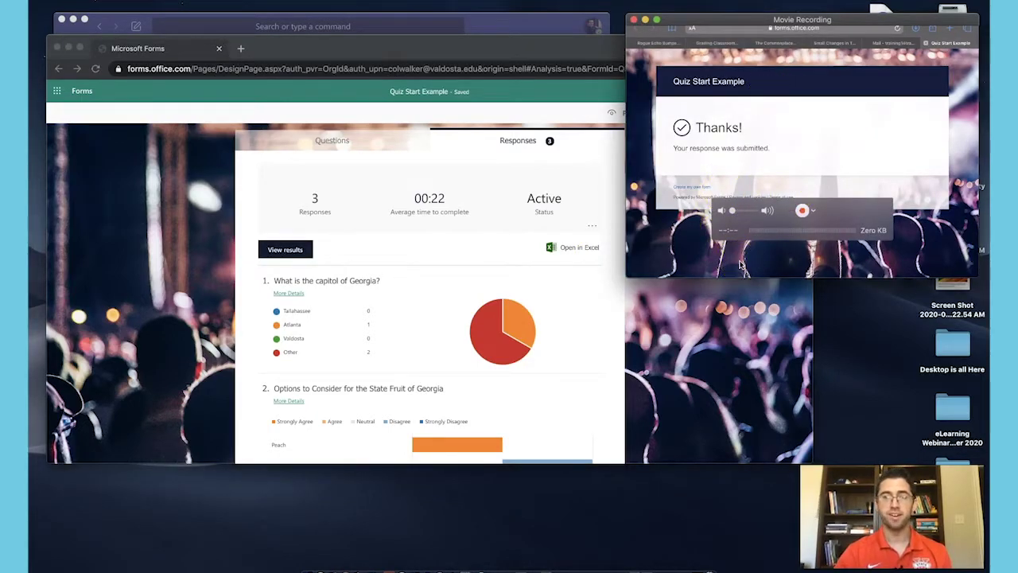
{"action": "left_click", "coordinate": [820, 215]}
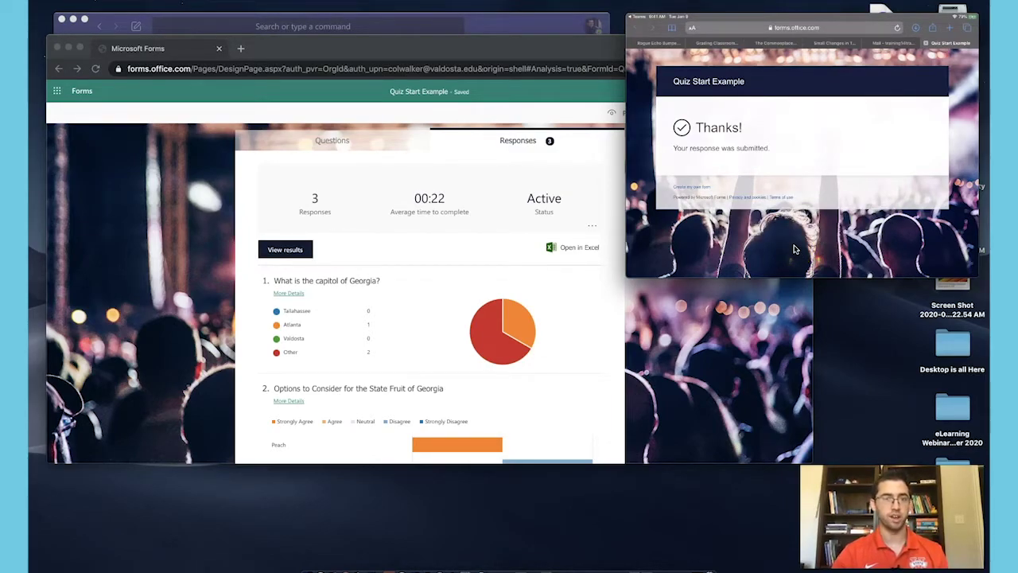
{"action": "left_click", "coordinate": [523, 182]}
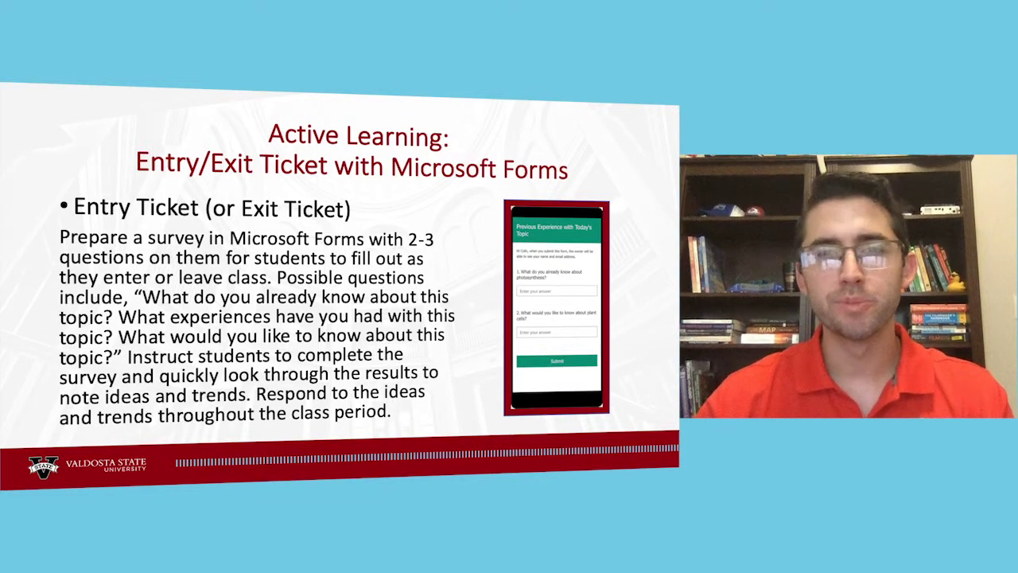
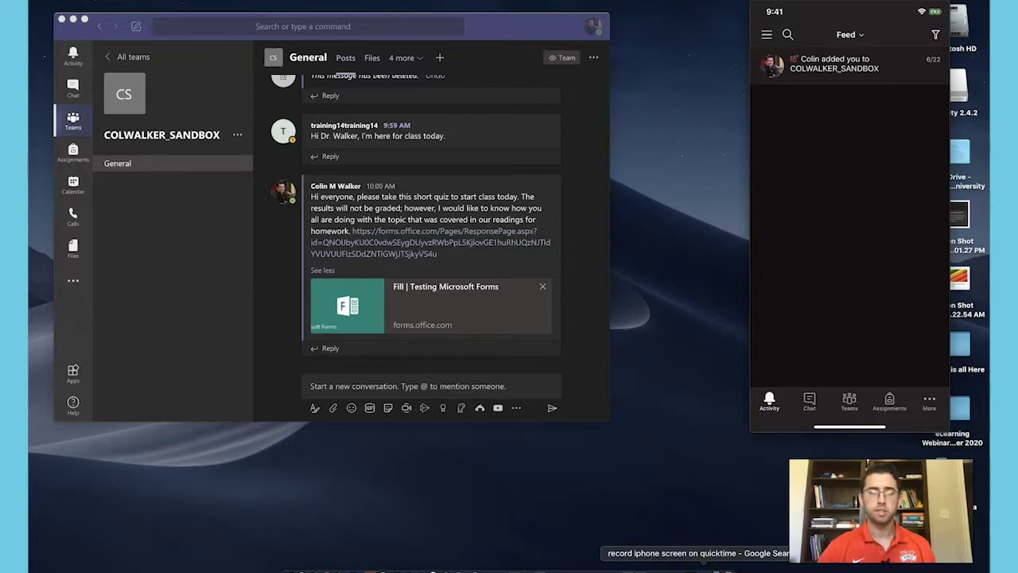
Step: Switch to the Microsoft Forms page in the browser and return to the list of own forms
{"action": "left_click", "coordinate": [698, 566]}
{"action": "left_click", "coordinate": [191, 50]}
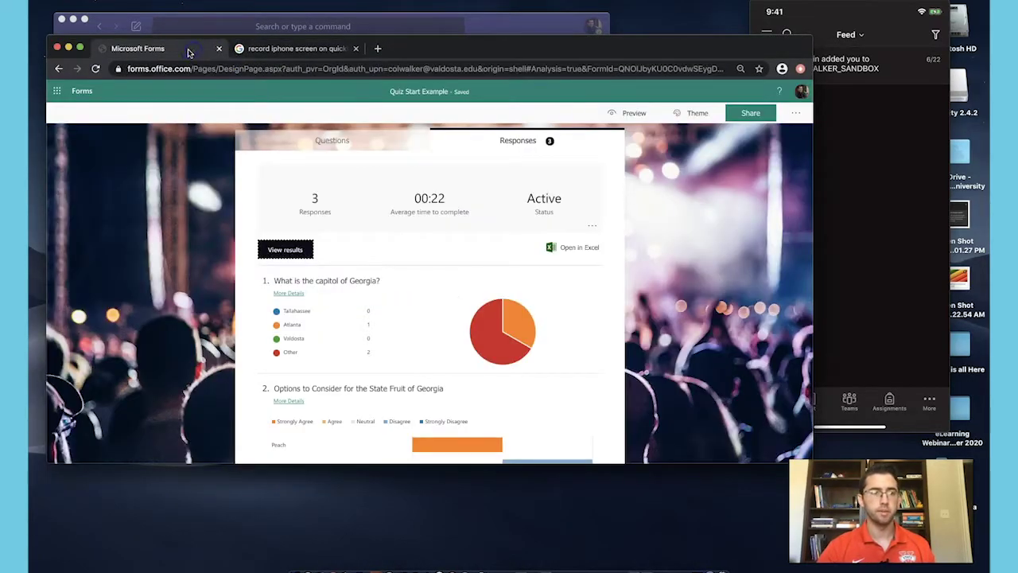
{"action": "left_click", "coordinate": [79, 92]}
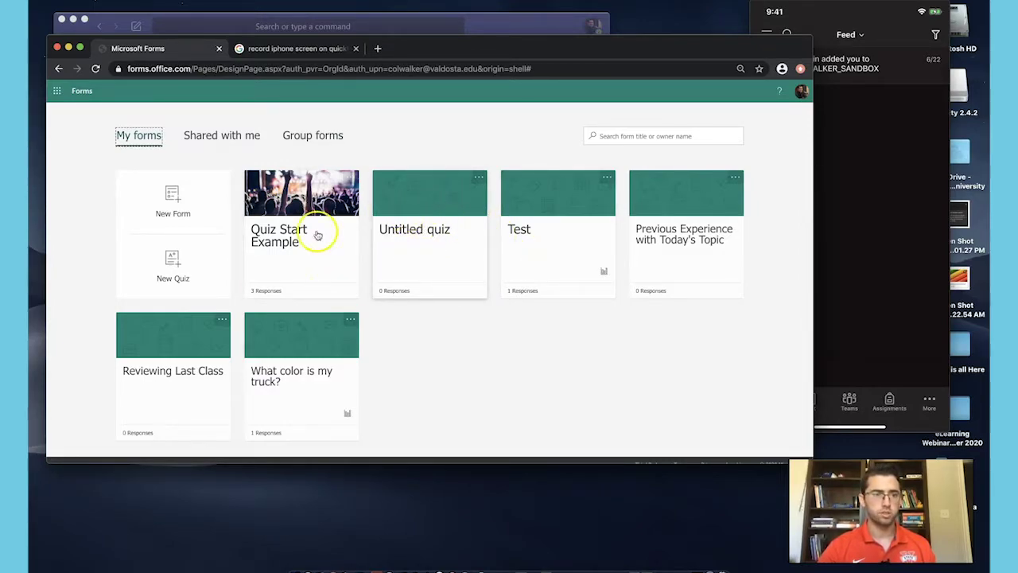
Step: Create a new quiz and title it "Entry Ticket"
{"action": "left_click", "coordinate": [176, 262]}
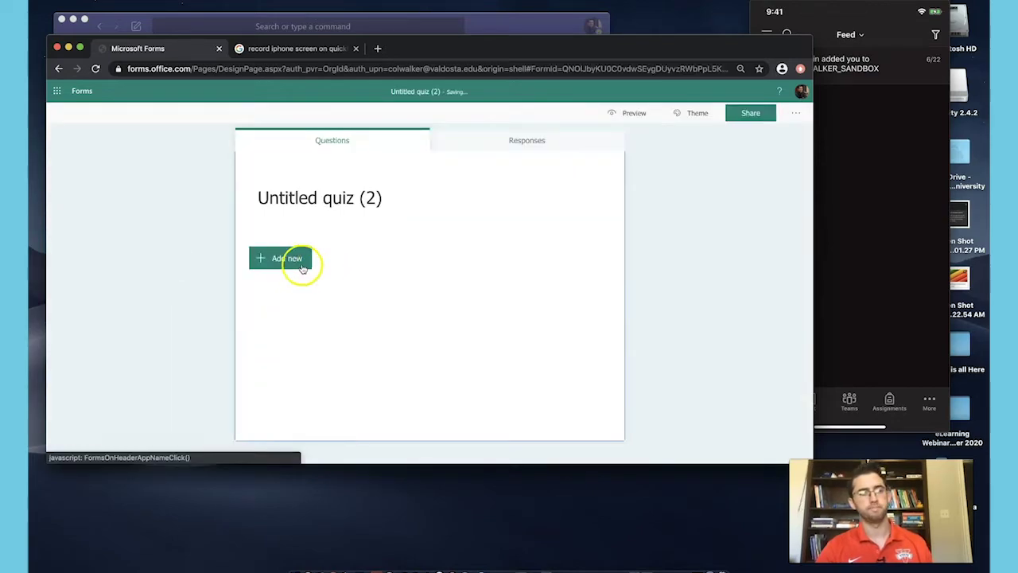
{"action": "left_click", "coordinate": [318, 200]}
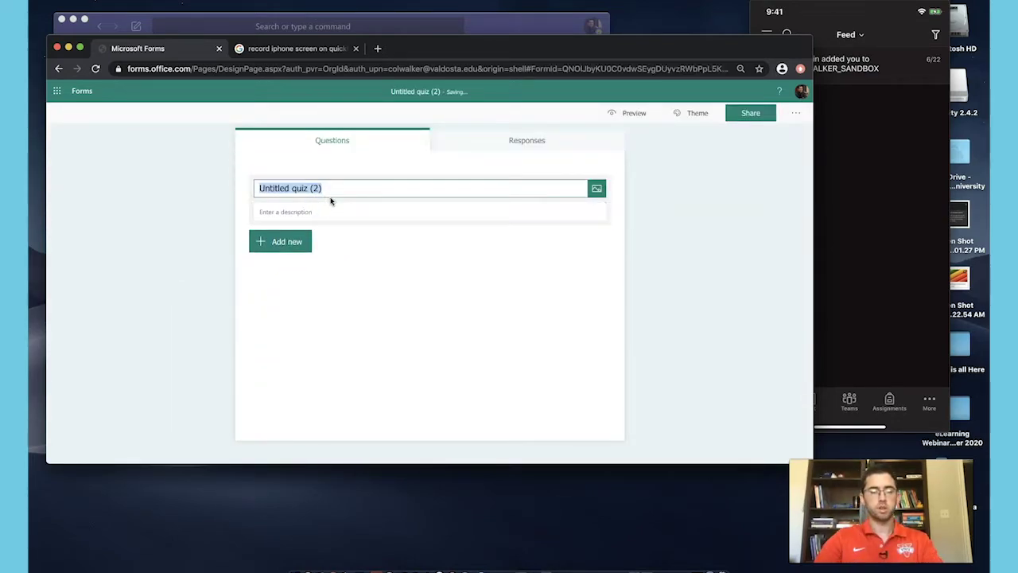
{"action": "type", "text": "Entry Ticket"}
{"action": "left_click", "coordinate": [306, 208]}
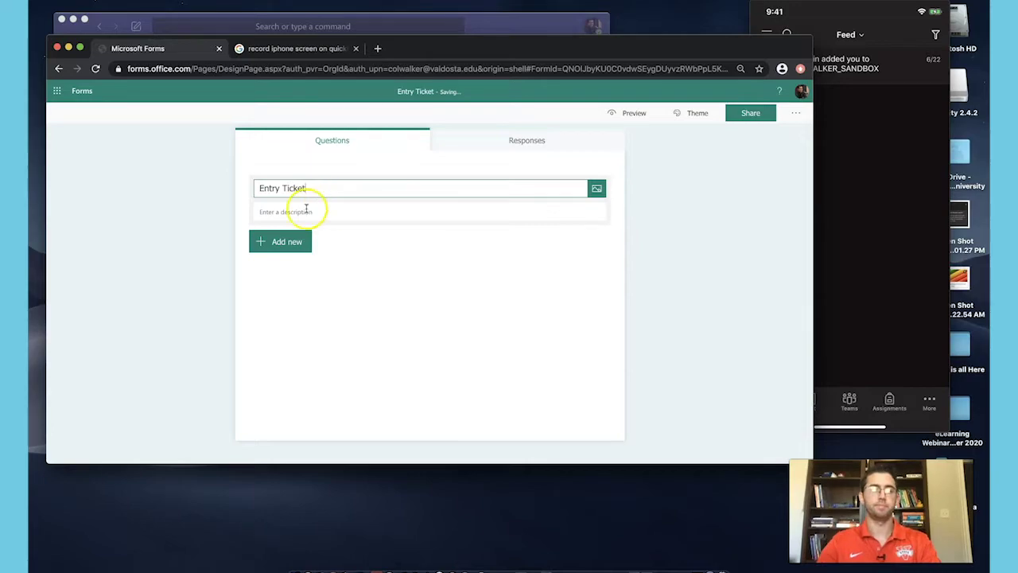
Step: Add a text question to the quiz reading "What do you already know about this topic?"
{"action": "left_click", "coordinate": [279, 245]}
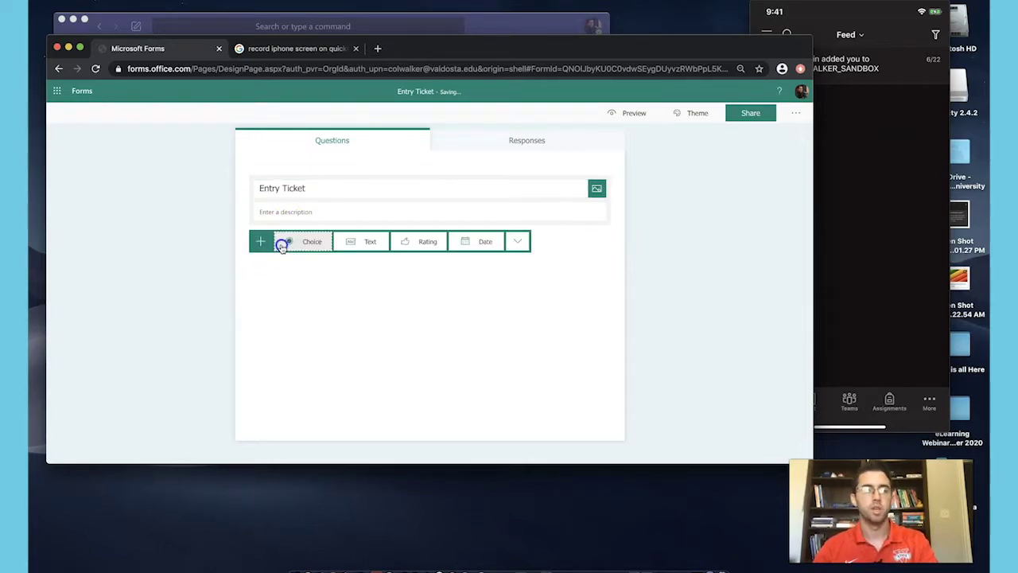
{"action": "left_click", "coordinate": [362, 243]}
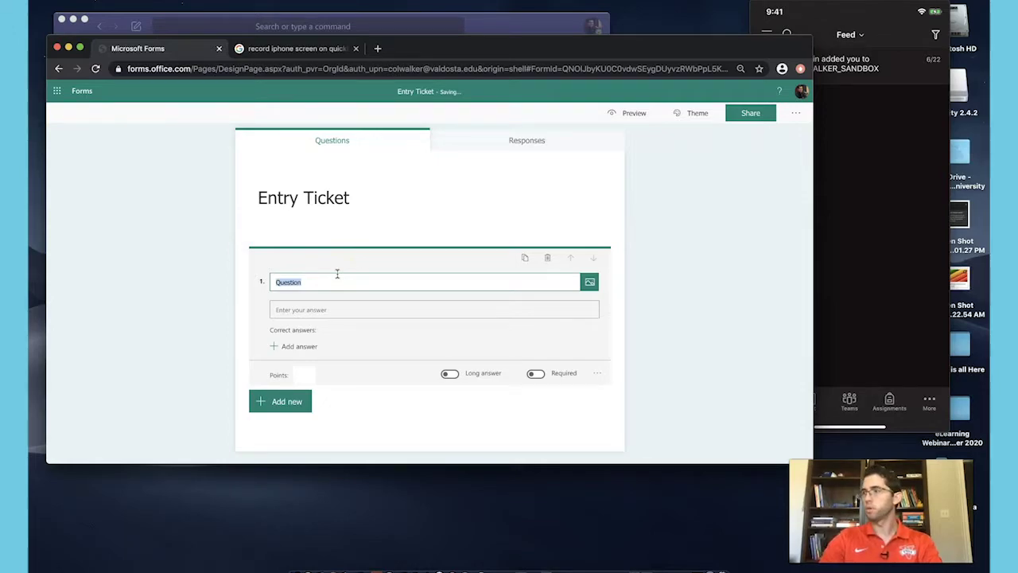
{"action": "type", "text": "What do you al"}
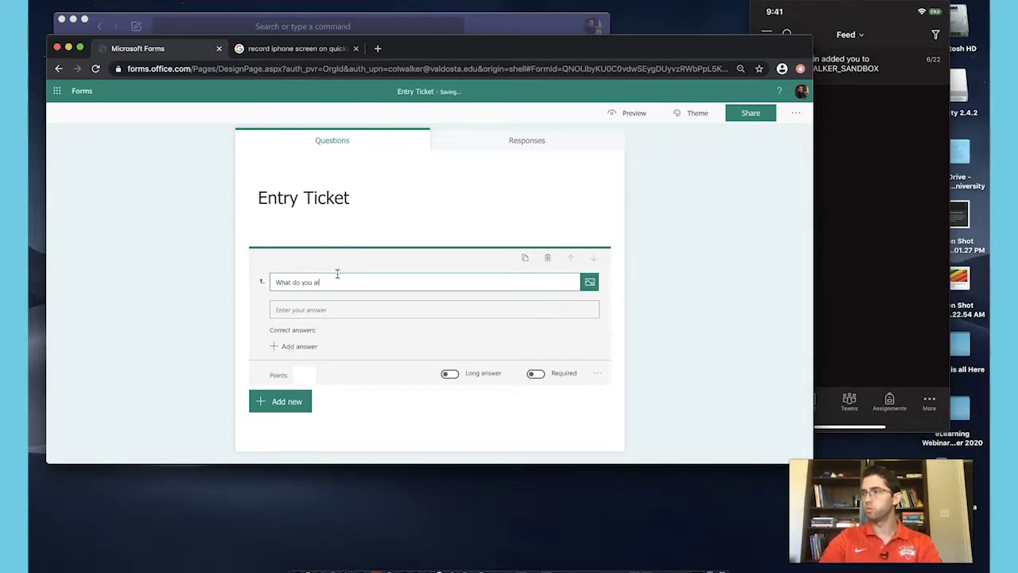
{"action": "type", "text": "ready know about this topic?"}
Step: Add a second text question reading "What experiences have you had with this topic?"
{"action": "left_click", "coordinate": [280, 401]}
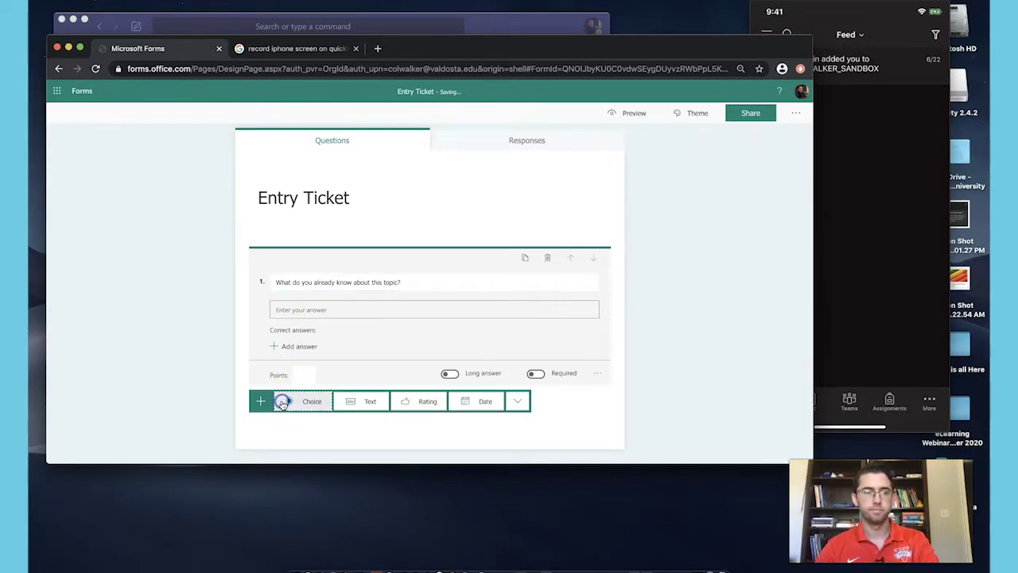
{"action": "left_click", "coordinate": [366, 402]}
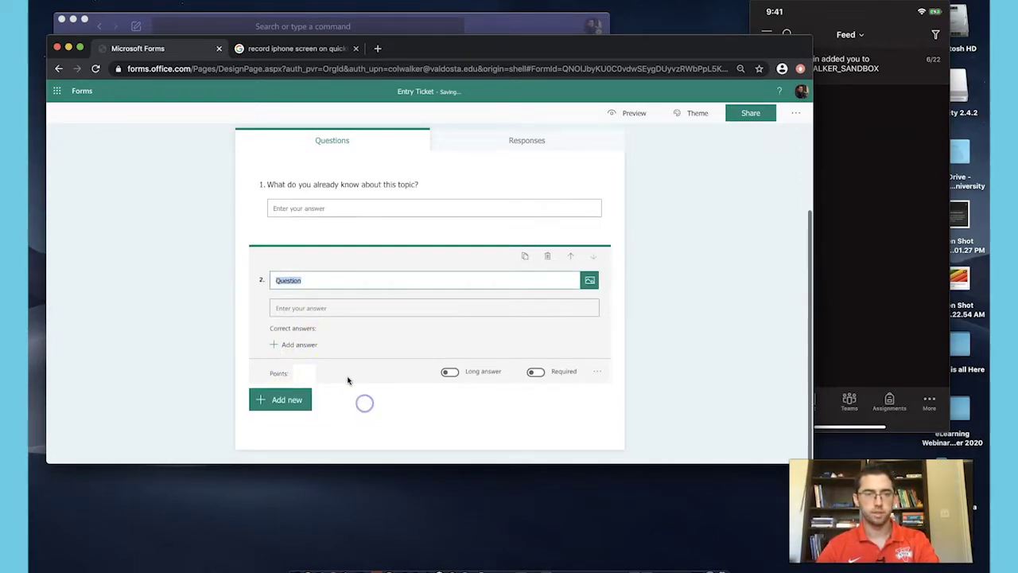
{"action": "type", "text": "What experiences have you had with thi"}
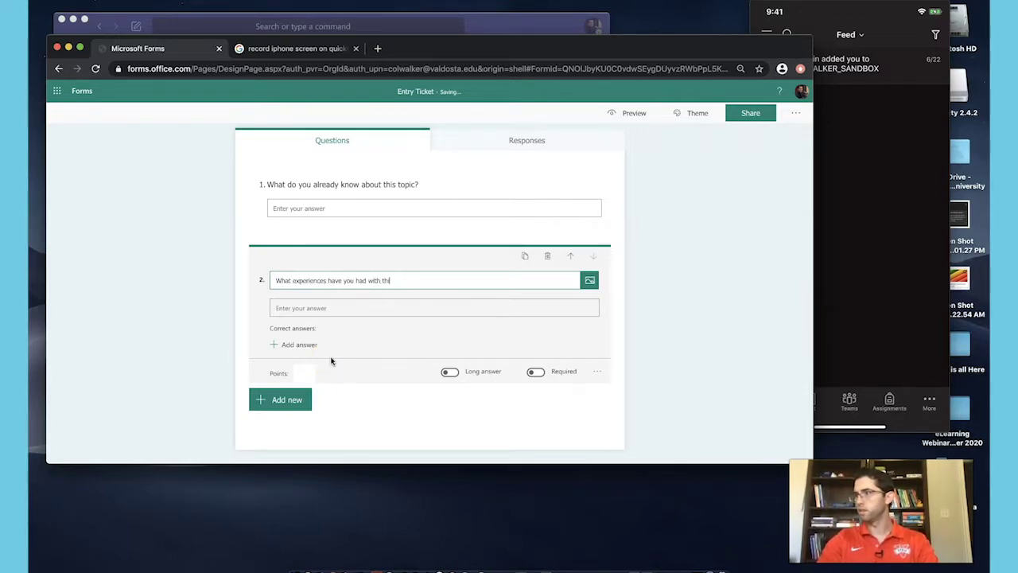
{"action": "type", "text": "s topic?"}
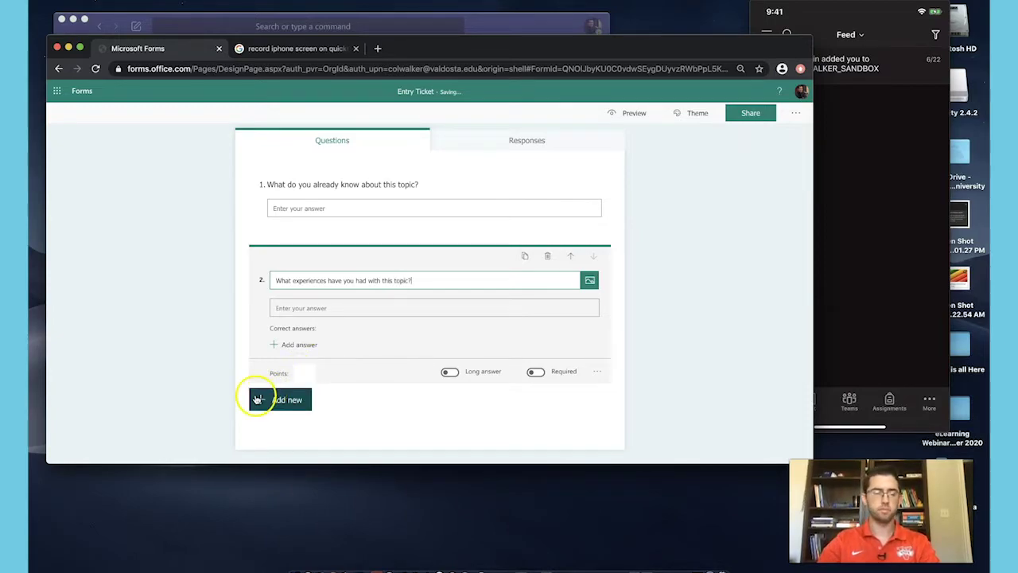
Step: Add a third text question reading "What would you like to know about this topic?" and finish editing it
{"action": "left_click", "coordinate": [270, 400]}
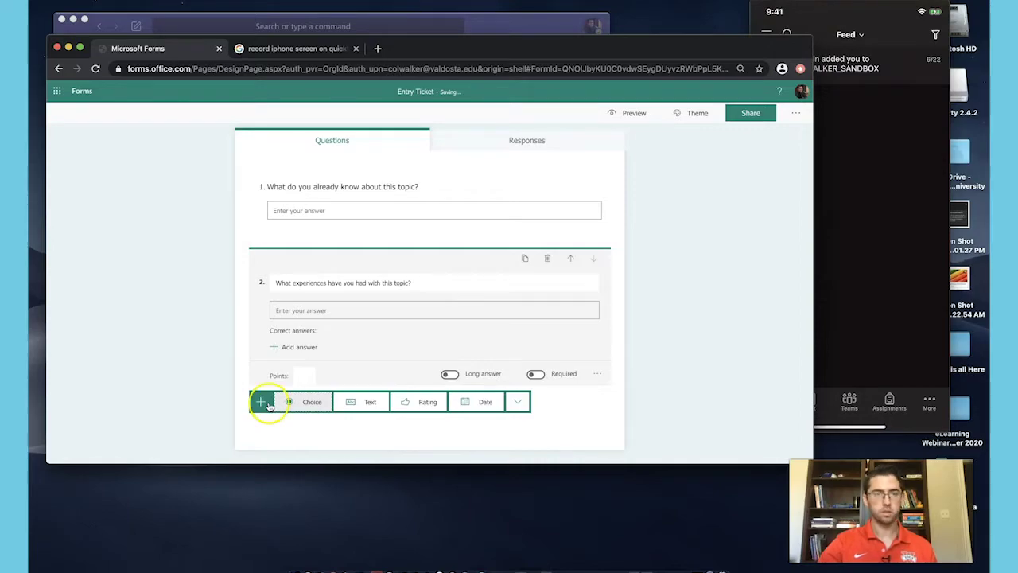
{"action": "left_click", "coordinate": [350, 404]}
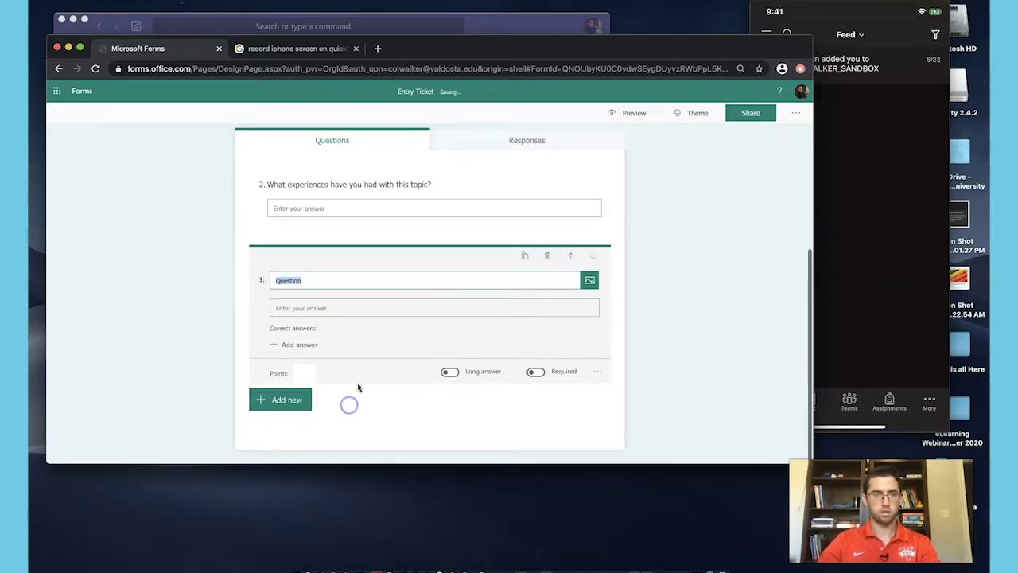
{"action": "type", "text": "What would you like to know about this topic?"}
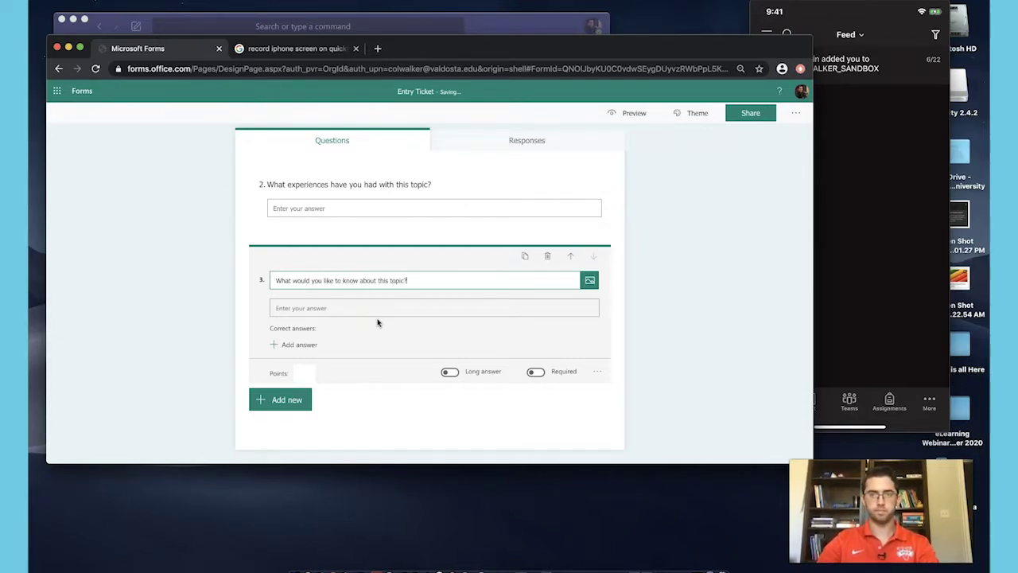
{"action": "left_click", "coordinate": [581, 155]}
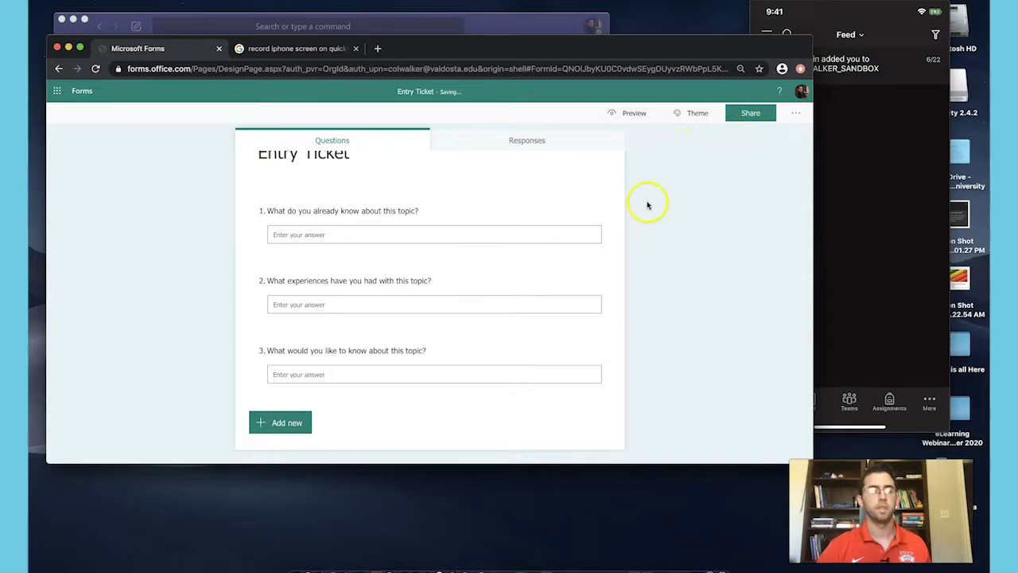
Step: Open the Entry Ticket quiz's sharing options and copy its response link for people in the organization
{"action": "scroll", "coordinate": [620, 226], "scroll_direction": "up", "scroll_amount": 2}
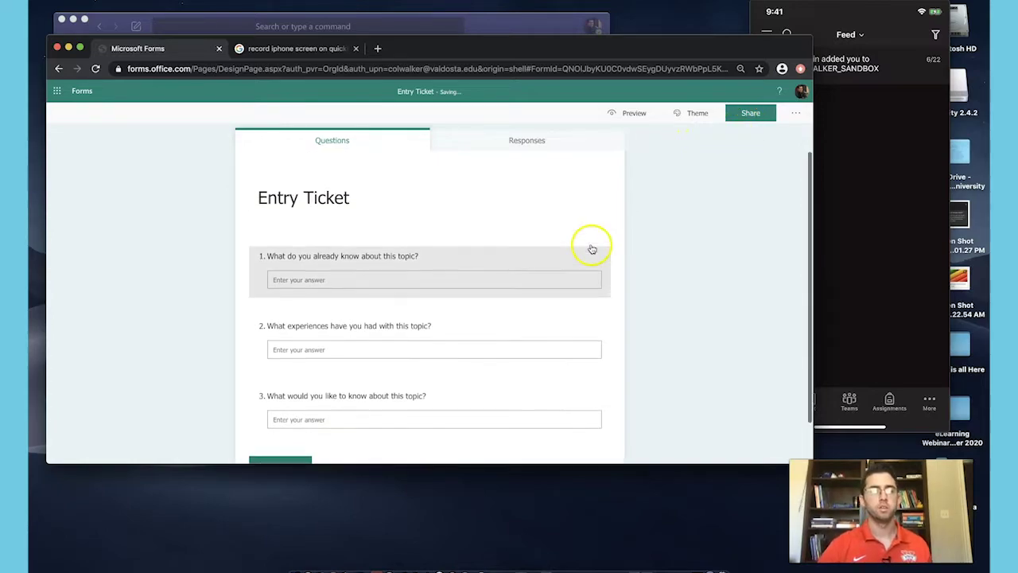
{"action": "left_click", "coordinate": [742, 116]}
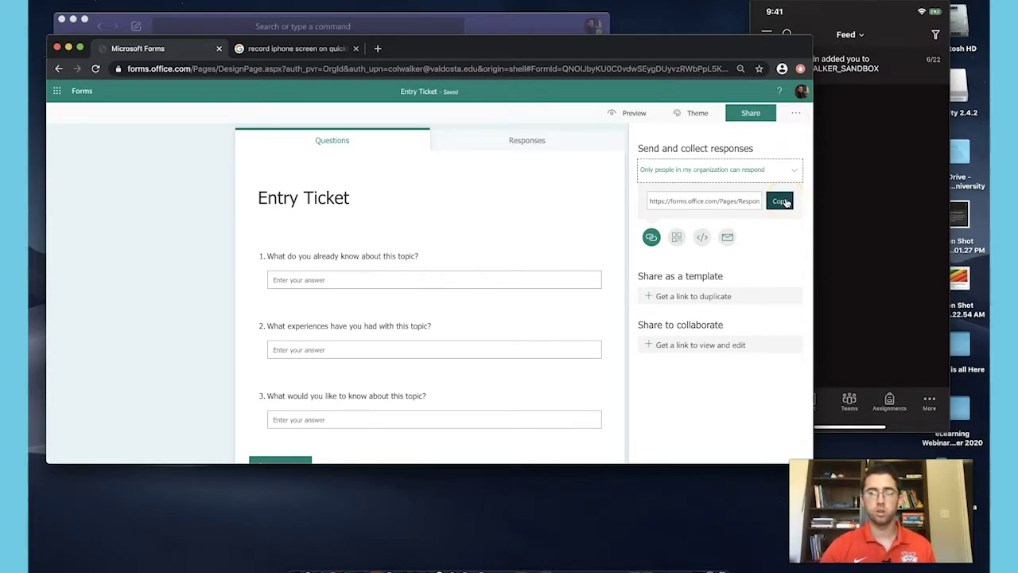
{"action": "left_click", "coordinate": [780, 201]}
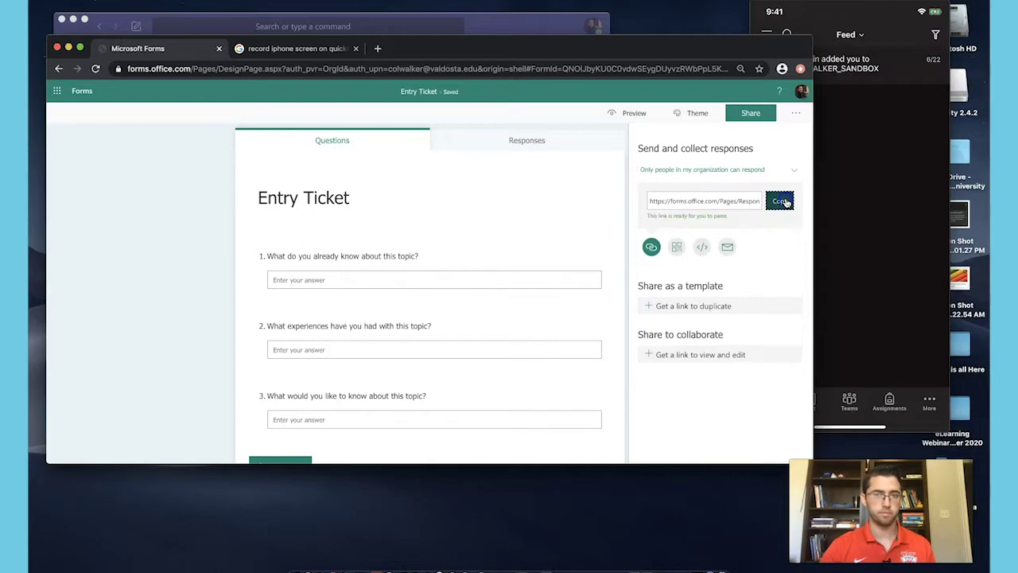
Step: Switch to Teams and post the copied Entry Ticket link as a new conversation in the General channel
{"action": "left_click", "coordinate": [552, 27]}
{"action": "left_click", "coordinate": [380, 390]}
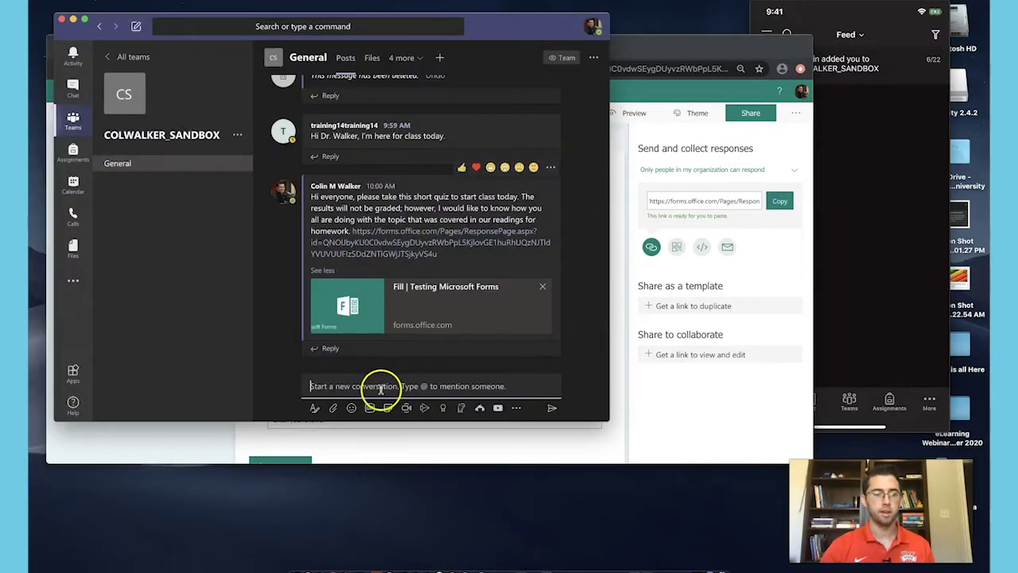
{"action": "key", "text": "ctrl+v"}
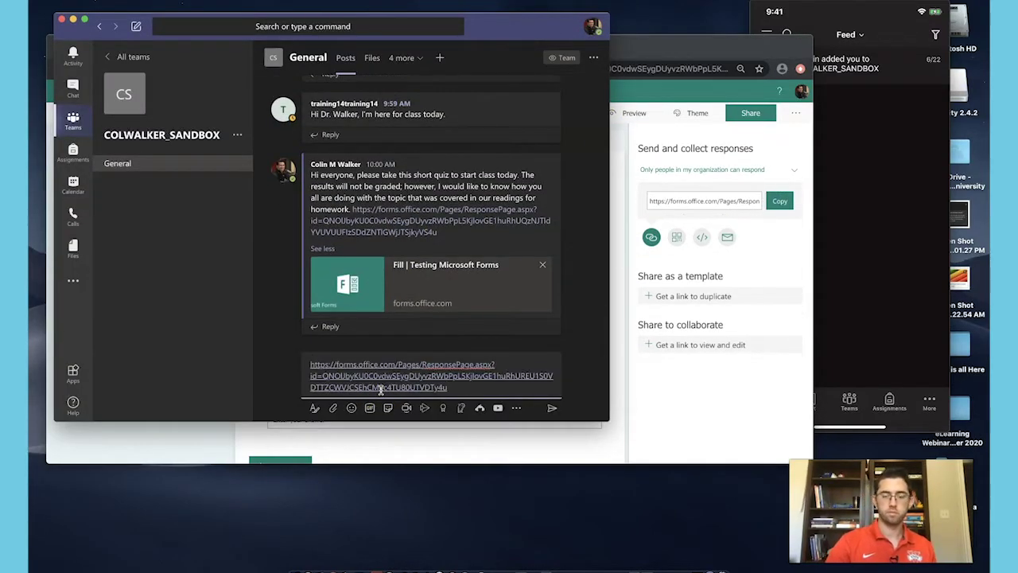
{"action": "key", "text": "Return"}
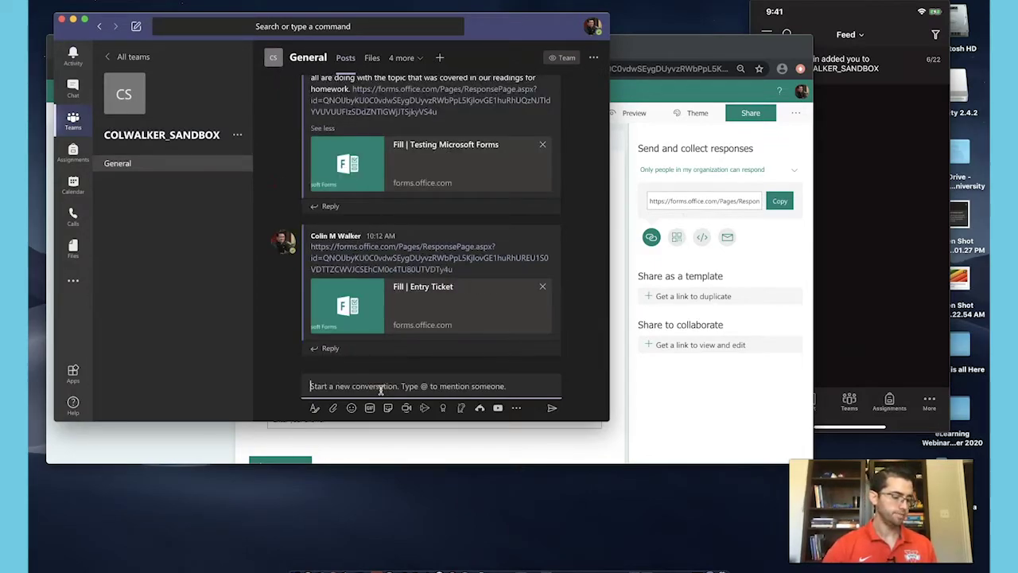
Step: Check the mirrored phone, return to Forms in the browser, and refresh the Entry Ticket responses to examine the summary
{"action": "left_click", "coordinate": [792, 149]}
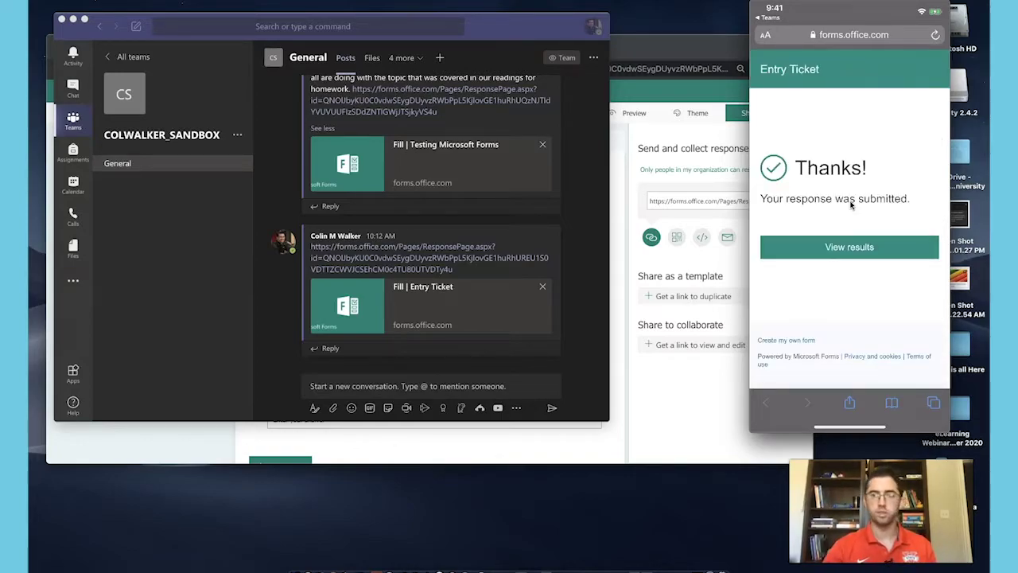
{"action": "left_click", "coordinate": [657, 382]}
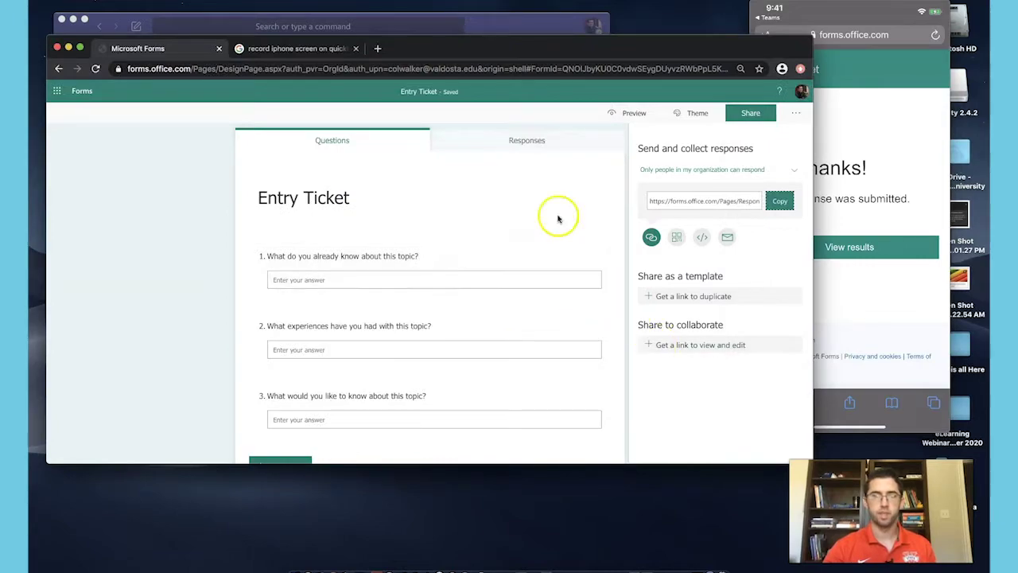
{"action": "left_click", "coordinate": [528, 141]}
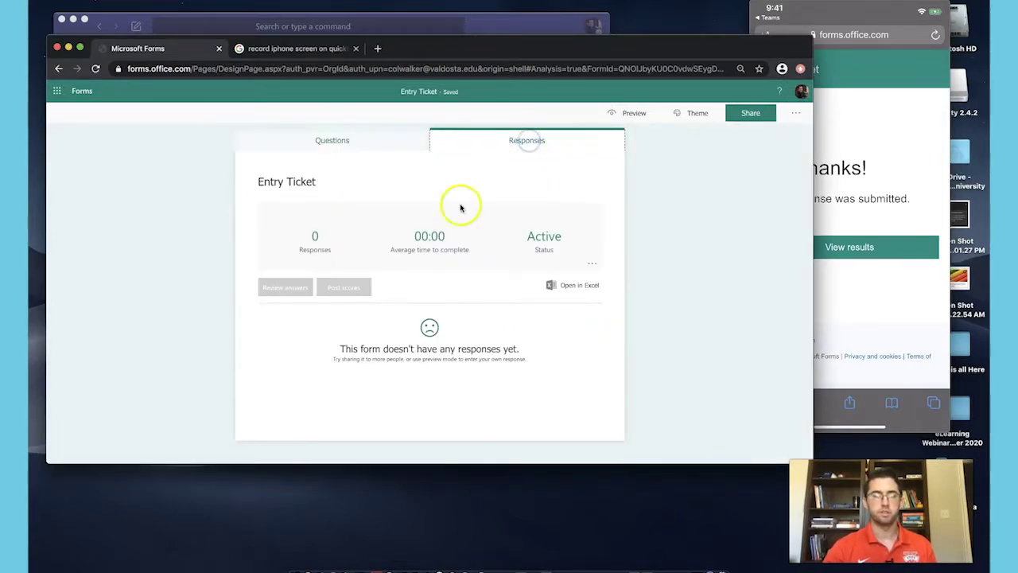
{"action": "key", "text": "super+r"}
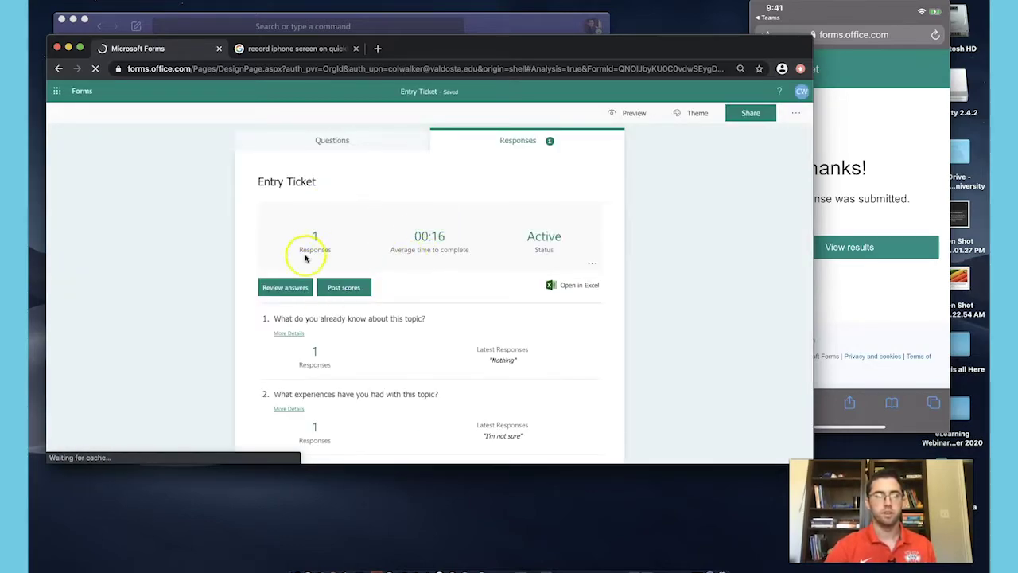
{"action": "scroll", "coordinate": [352, 357], "scroll_direction": "down", "scroll_amount": 3}
{"action": "scroll", "coordinate": [330, 333], "scroll_direction": "up", "scroll_amount": 3}
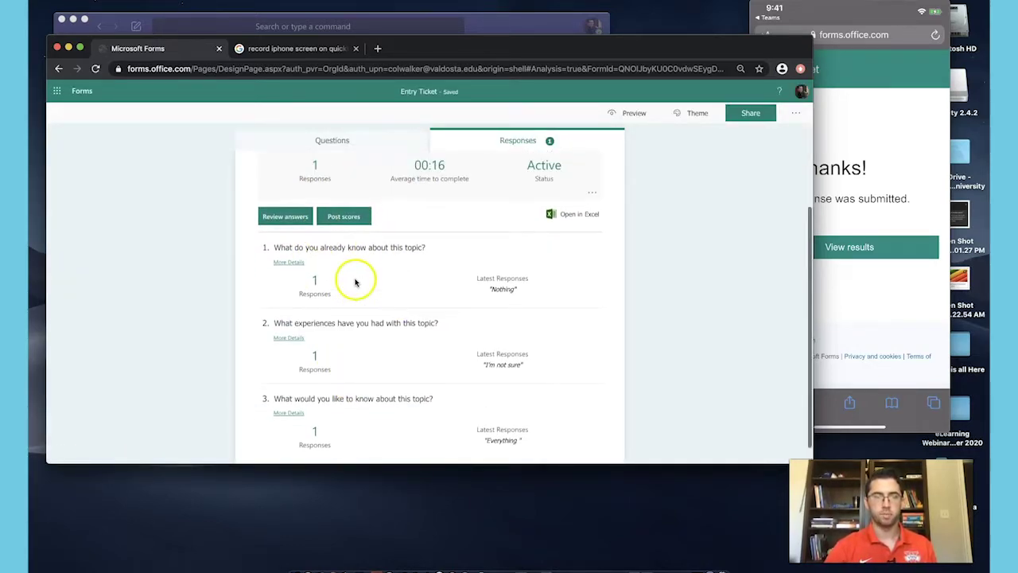
Step: Review the individual respondent's answers to the Entry Ticket and return to the responses summary
{"action": "left_click", "coordinate": [286, 289]}
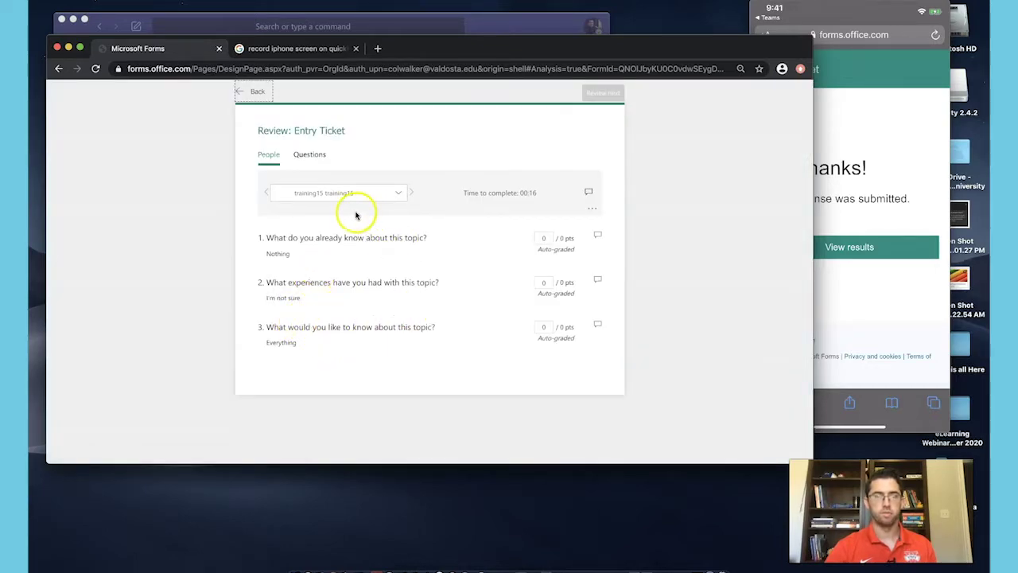
{"action": "left_click", "coordinate": [392, 191]}
{"action": "left_click", "coordinate": [357, 218]}
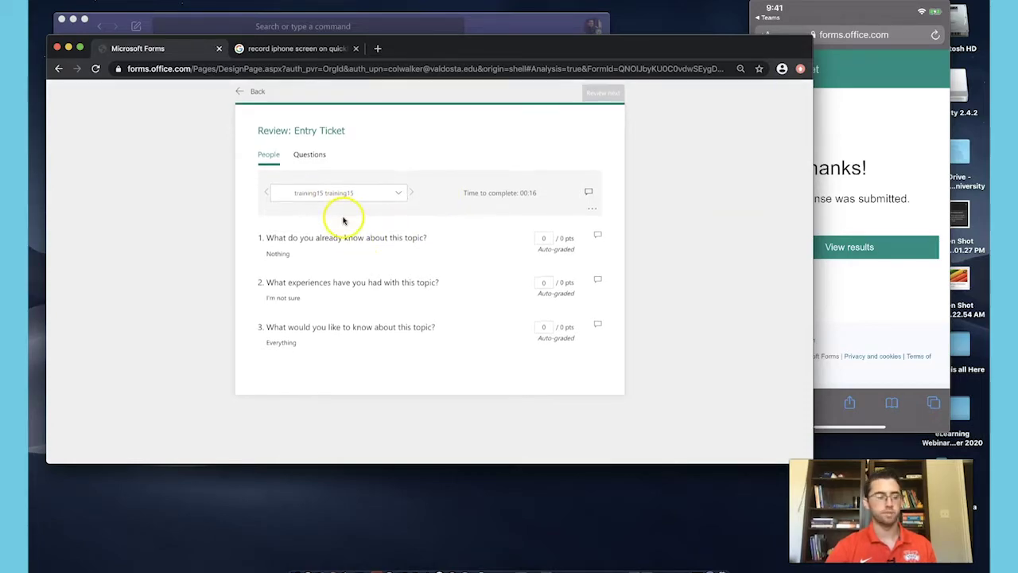
{"action": "left_click", "coordinate": [253, 90]}
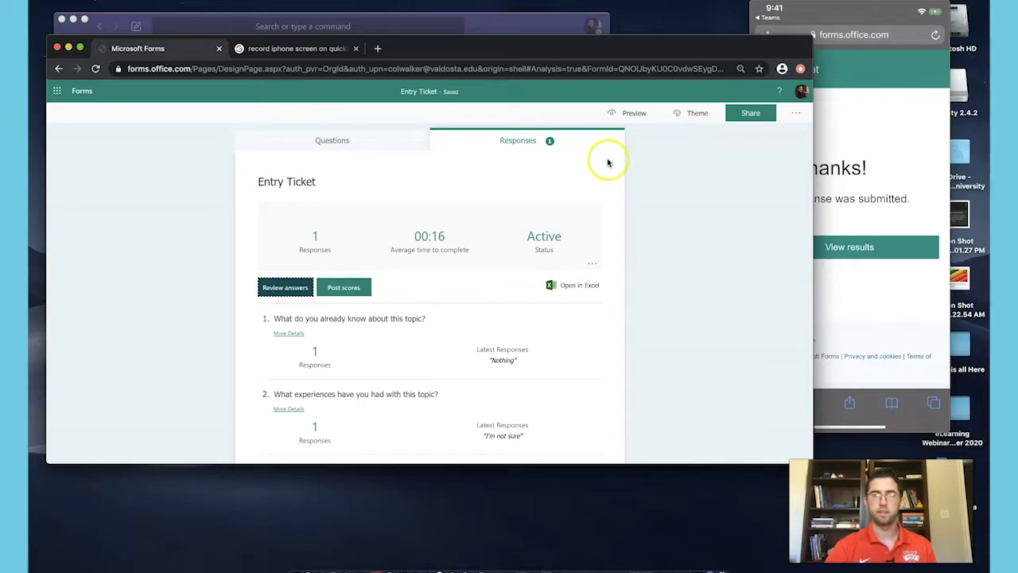
Step: Preview the Entry Ticket quiz in the mobile layout and in the computer layout
{"action": "left_click", "coordinate": [635, 114]}
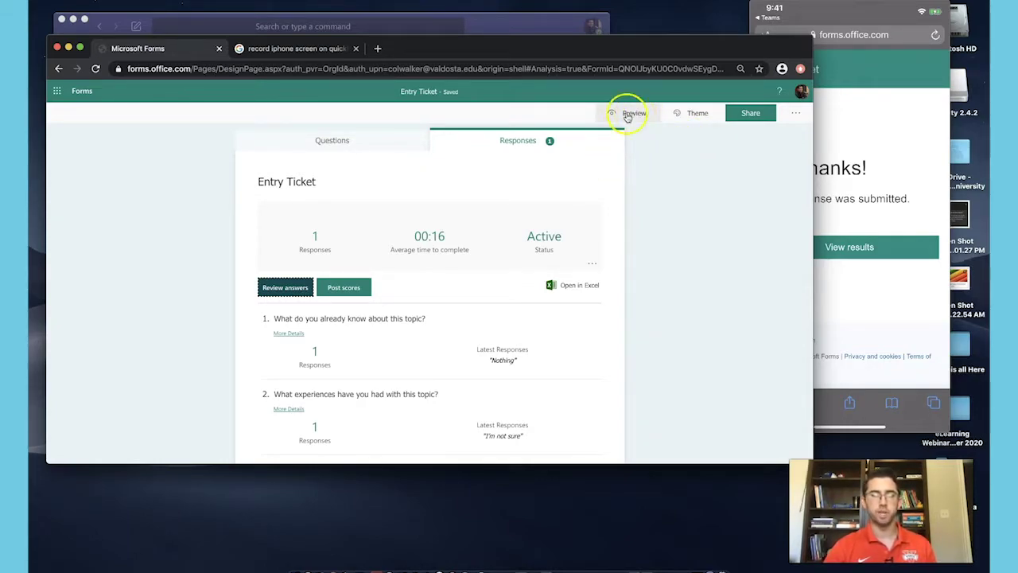
{"action": "left_click", "coordinate": [322, 131]}
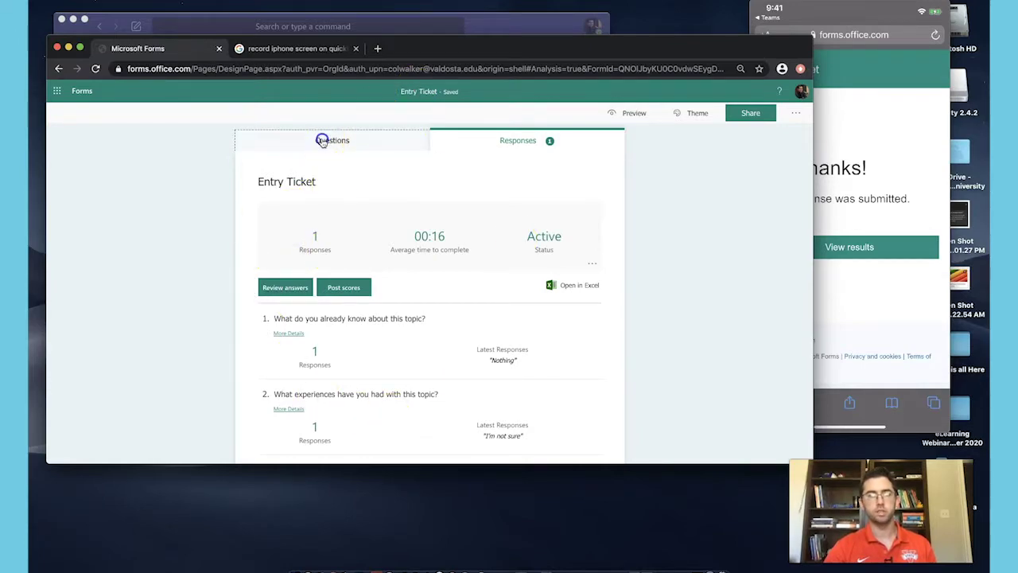
{"action": "left_click", "coordinate": [633, 116]}
{"action": "left_click", "coordinate": [603, 92]}
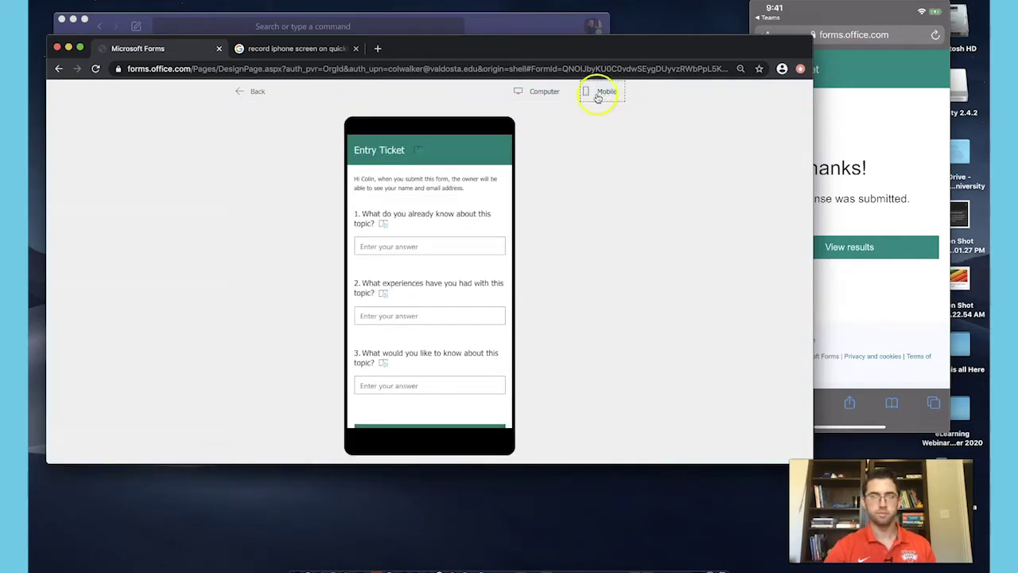
{"action": "left_click", "coordinate": [547, 93]}
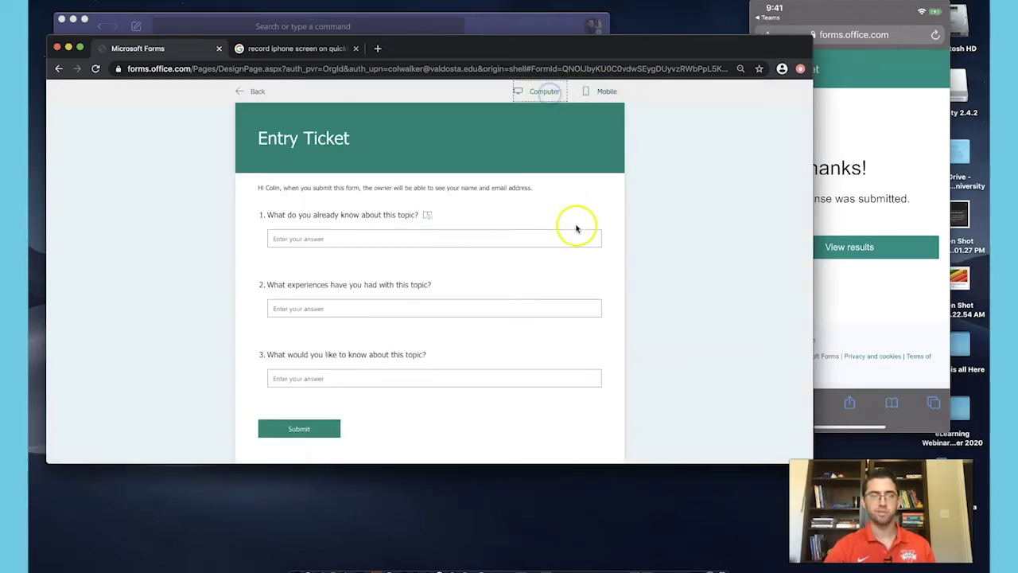
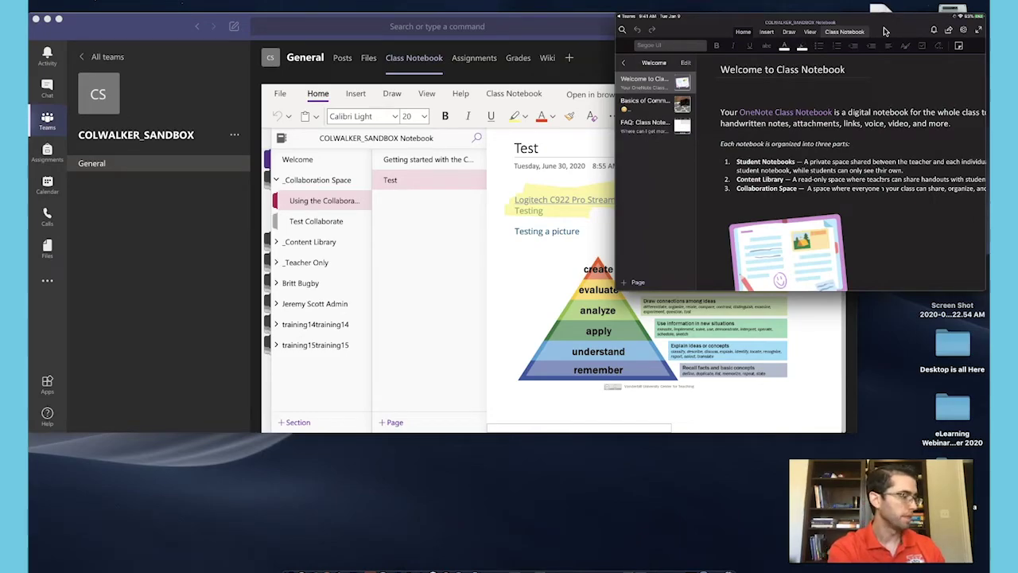
Step: Bring the Teams window with the Class Notebook in front of the mirrored tablet and make the window taller
{"action": "key", "text": "ctrl+super+g"}
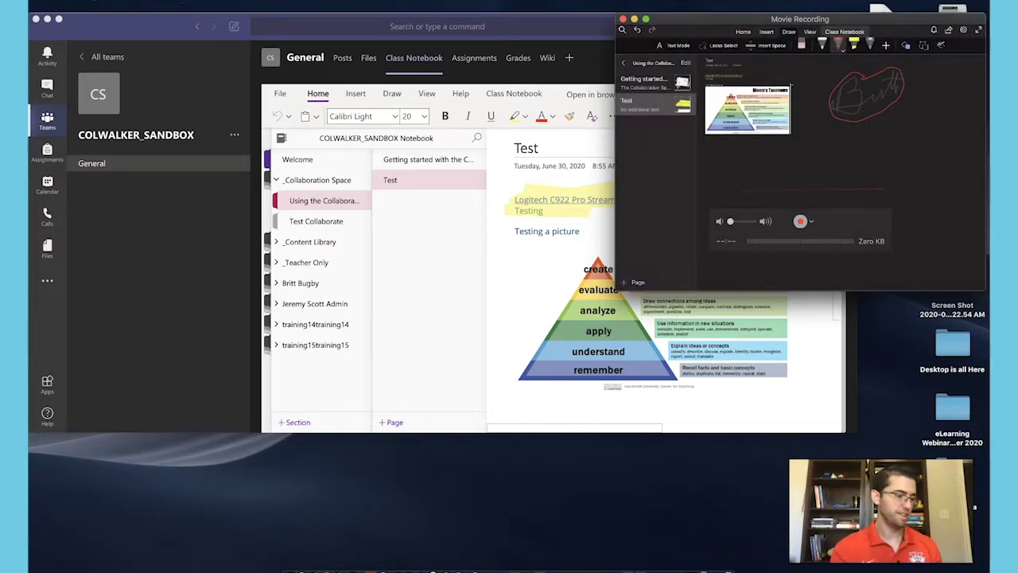
{"action": "left_click", "coordinate": [555, 289]}
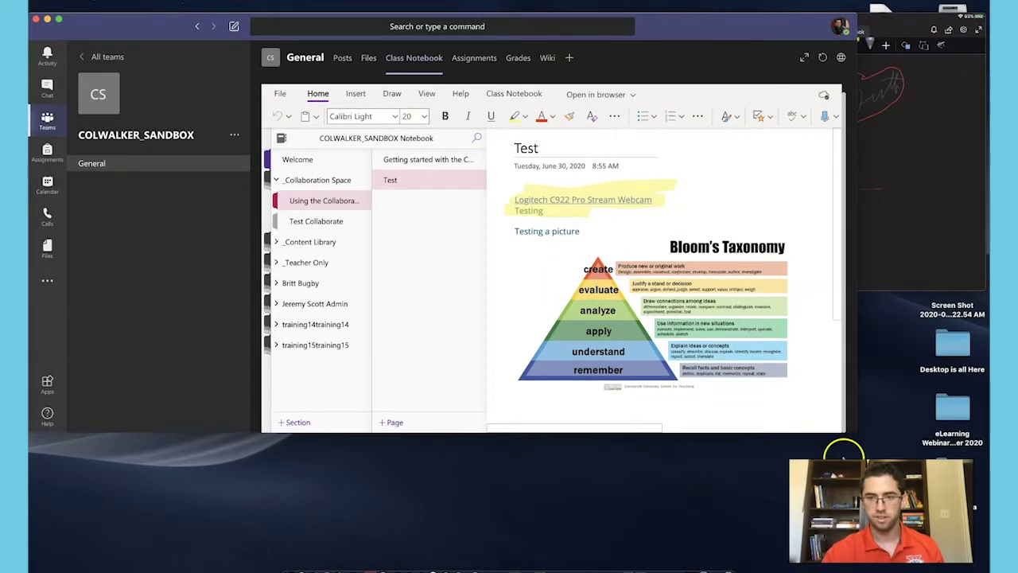
{"action": "left_click_drag", "start_coordinate": [844, 433], "coordinate": [811, 438]}
{"action": "left_click_drag", "start_coordinate": [819, 491], "coordinate": [854, 525]}
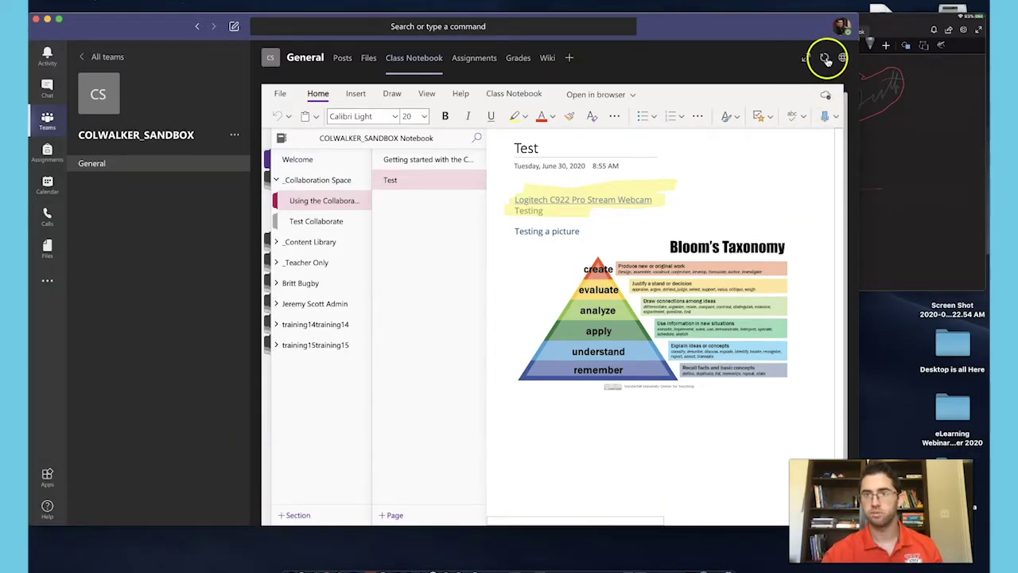
Step: Reload the Class Notebook and open the Test page in the collaboration space's first section
{"action": "left_click", "coordinate": [824, 58]}
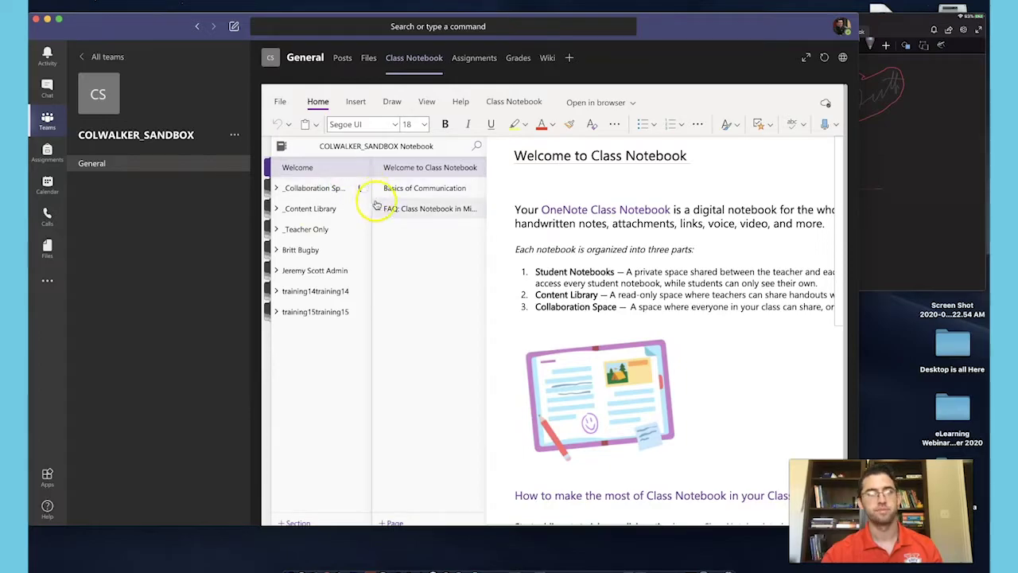
{"action": "left_click", "coordinate": [338, 189]}
{"action": "left_click", "coordinate": [332, 209]}
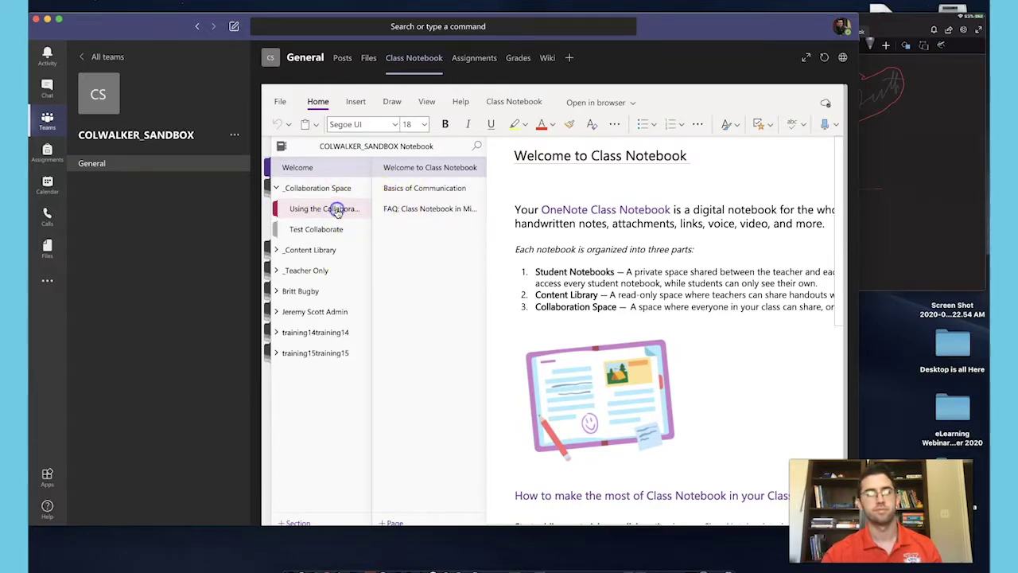
{"action": "left_click", "coordinate": [396, 188]}
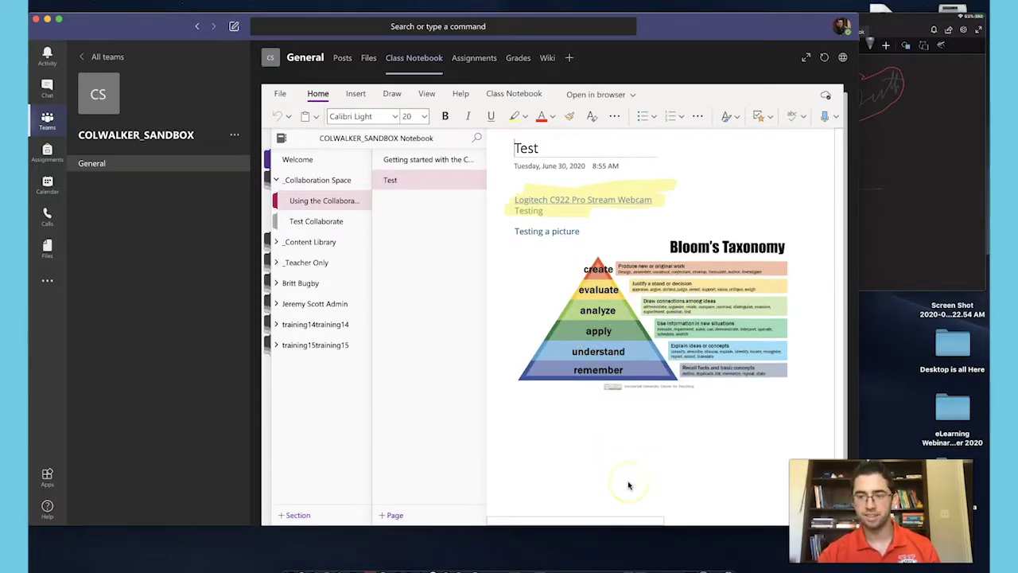
Step: On the mirrored tablet, add a short typed greeting to the instructor below the Bloom's Taxonomy picture on the Test page
{"action": "left_click", "coordinate": [920, 223]}
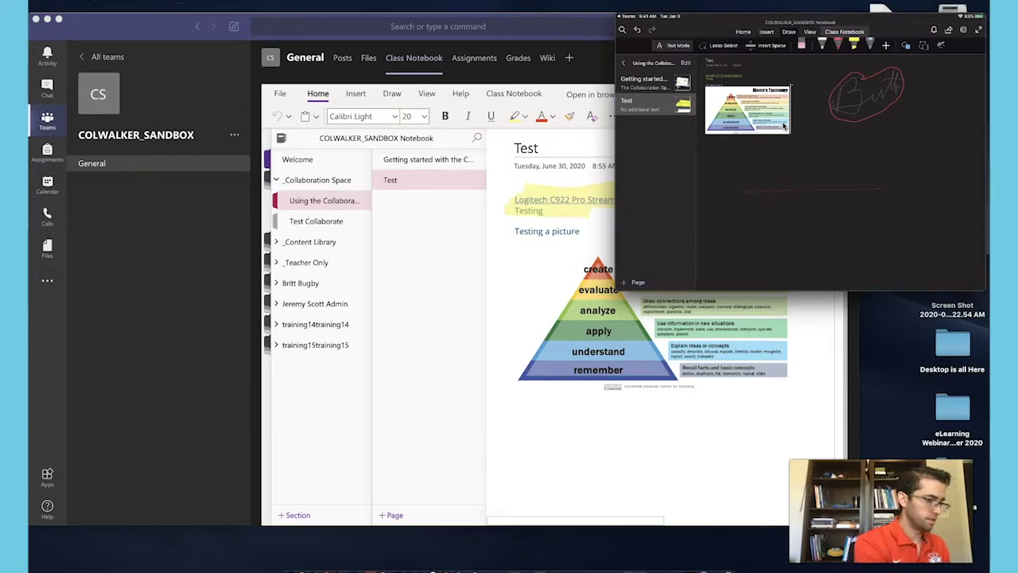
{"action": "type", "text": "Hi Dr. Walker!"}
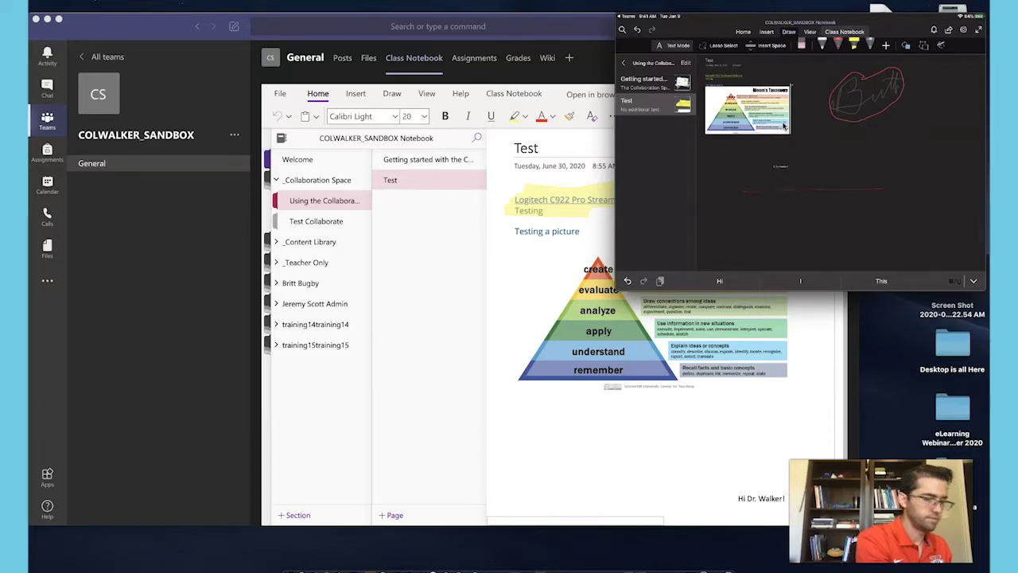
{"action": "mouse_move", "coordinate": [779, 163]}
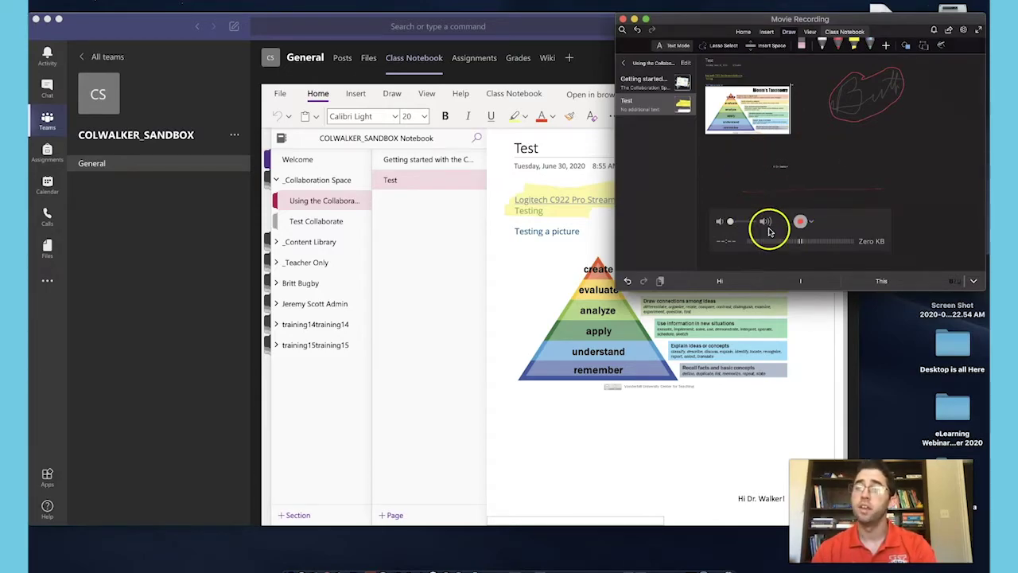
Step: Return to the Test page in Teams, check the synced greeting, and extend the window's height to show more of the page
{"action": "left_click", "coordinate": [728, 410]}
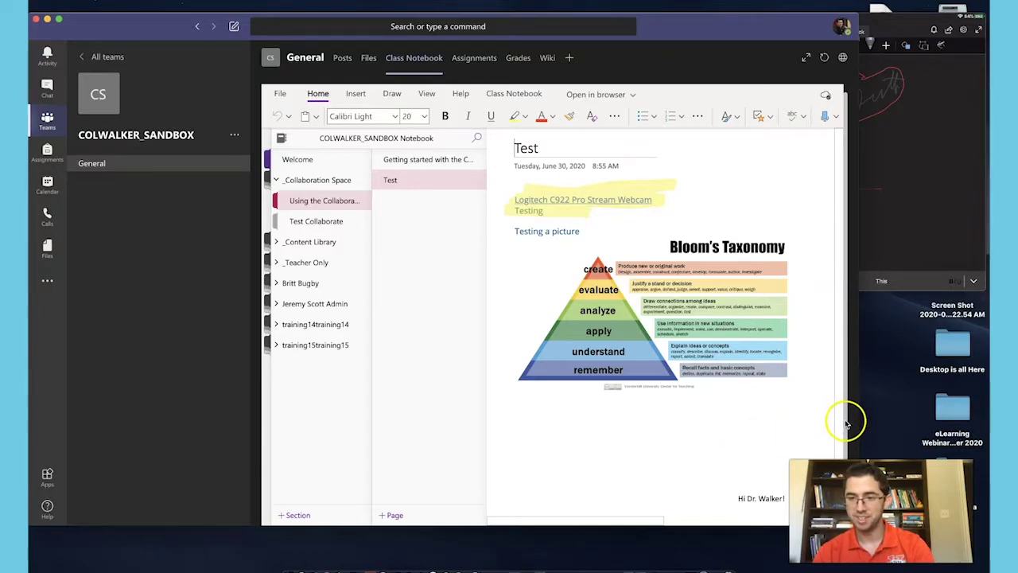
{"action": "mouse_move", "coordinate": [707, 529]}
{"action": "left_mouse_down"}
{"action": "mouse_move", "coordinate": [632, 516]}
{"action": "mouse_move", "coordinate": [744, 522]}
{"action": "mouse_move", "coordinate": [632, 513]}
{"action": "left_mouse_up"}
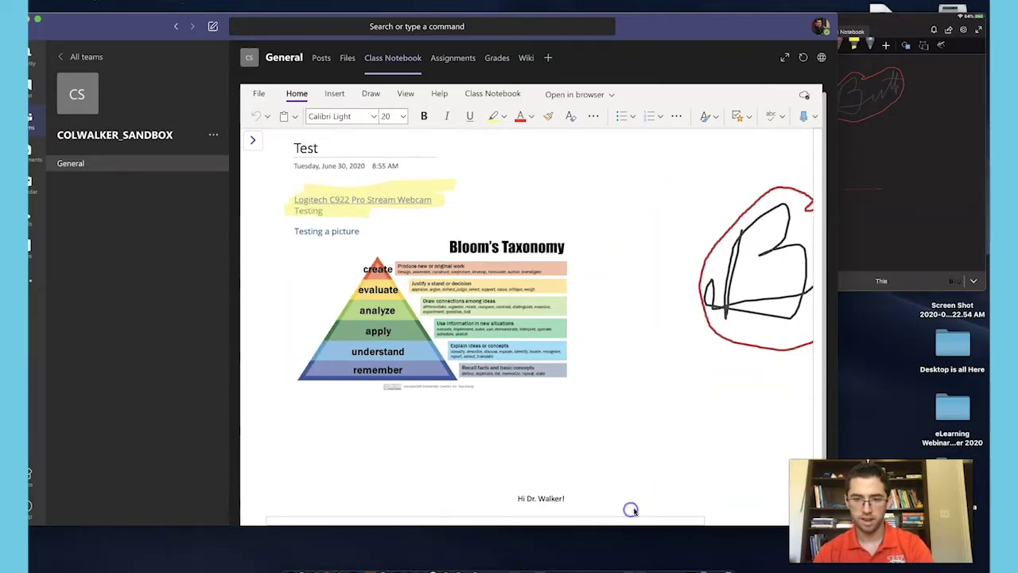
{"action": "left_click_drag", "start_coordinate": [771, 525], "coordinate": [771, 556]}
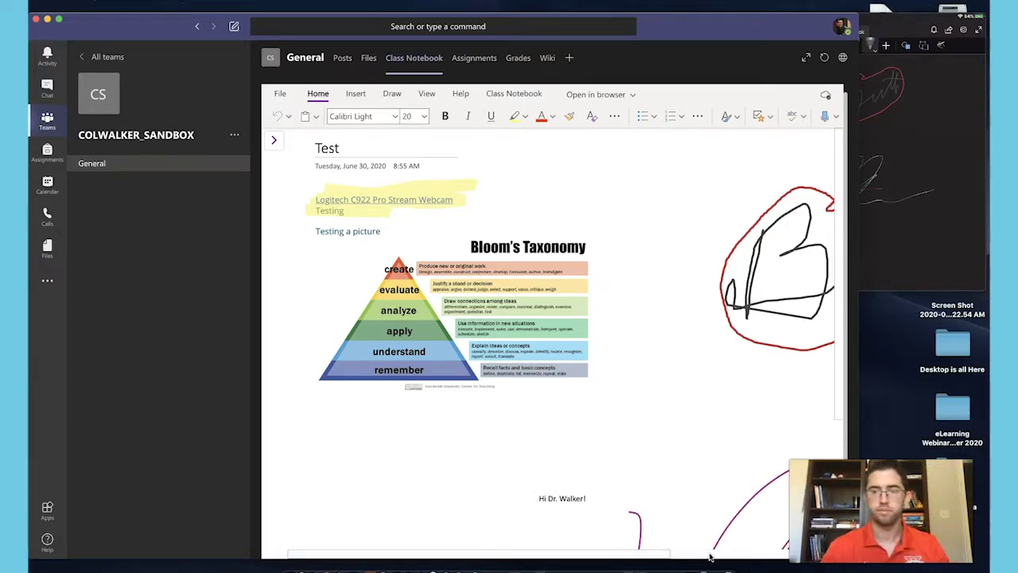
Step: Compare the handwriting on the mirrored tablet with the synced ink below the greeting on the Teams Test page
{"action": "left_click", "coordinate": [938, 212]}
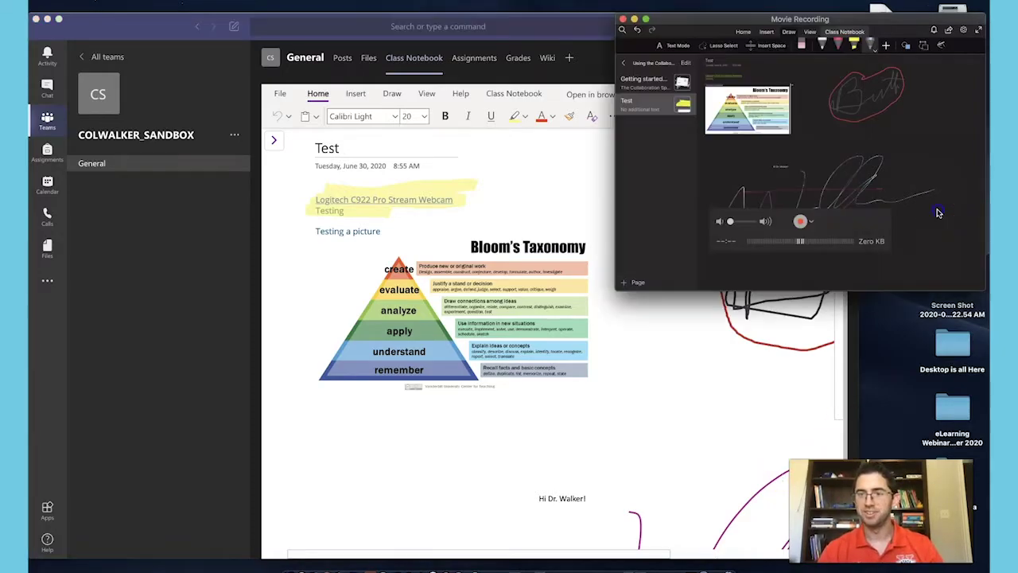
{"action": "left_click", "coordinate": [703, 411]}
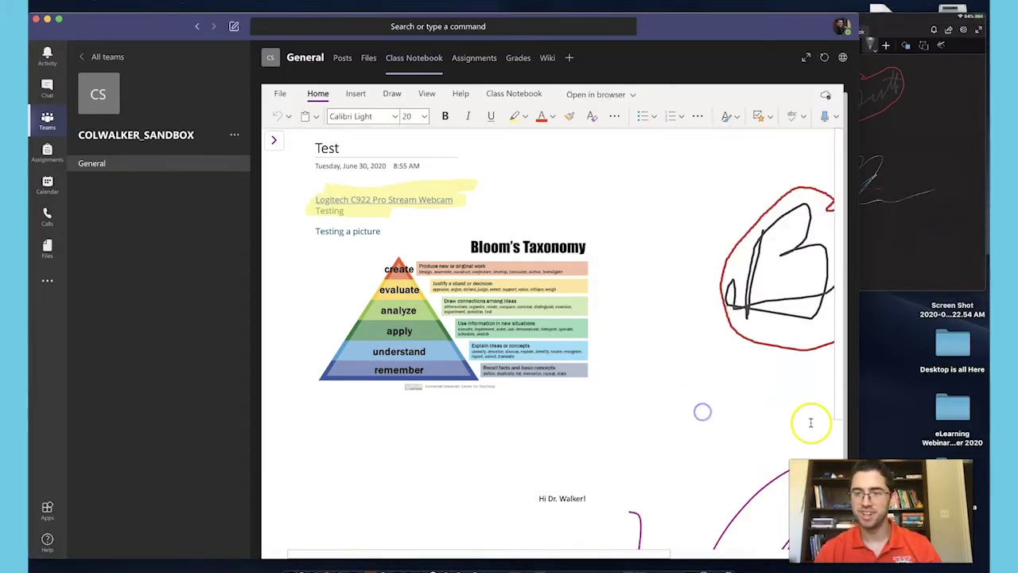
{"action": "scroll", "coordinate": [836, 431], "scroll_direction": "down", "scroll_amount": 5}
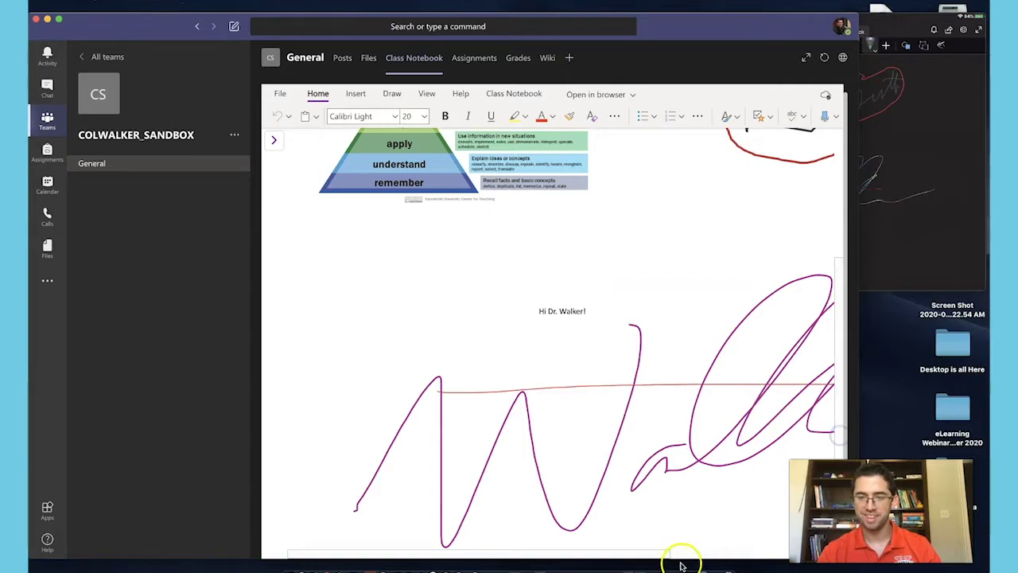
{"action": "left_click_drag", "start_coordinate": [659, 552], "coordinate": [622, 537]}
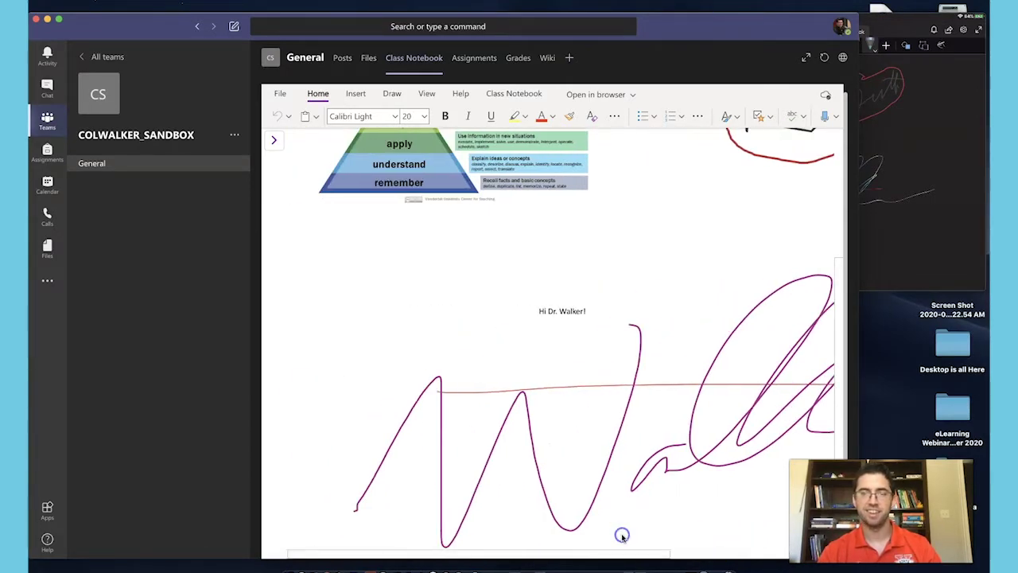
Step: Add a page to the collaboration space's first section in the Teams Class Notebook and title it "Graffiti Time!"
{"action": "left_click", "coordinate": [859, 259]}
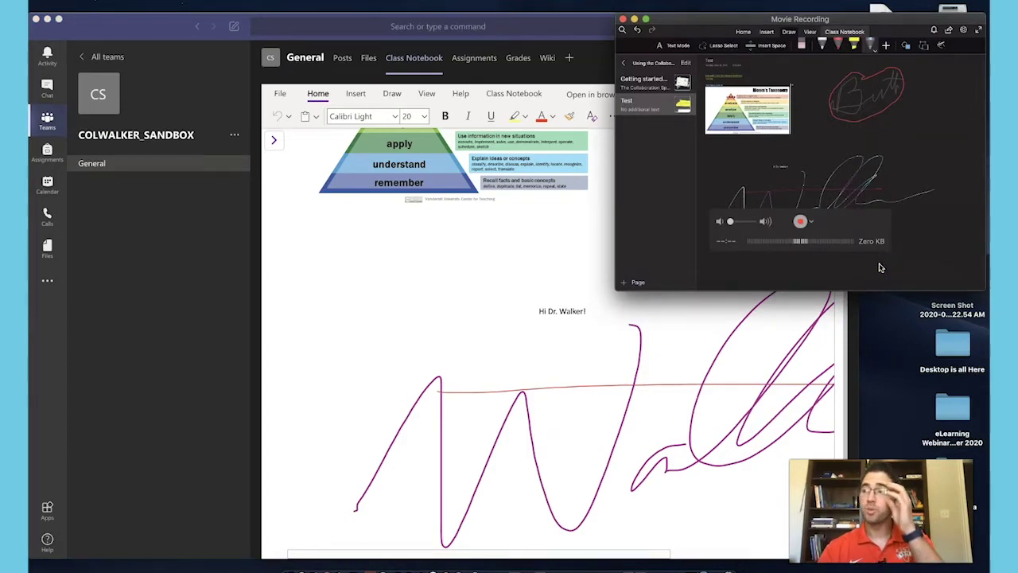
{"action": "left_click", "coordinate": [564, 307]}
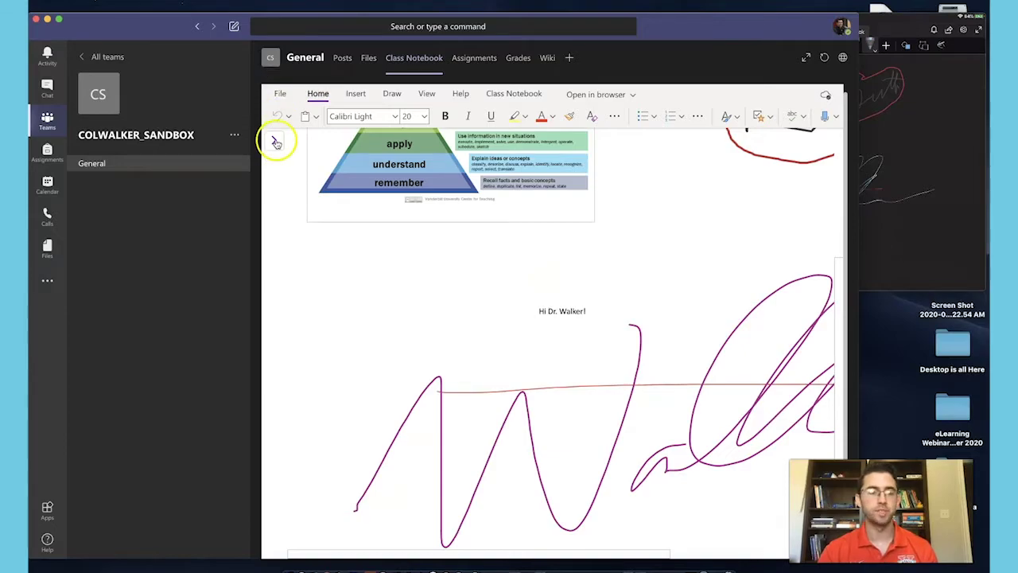
{"action": "left_click", "coordinate": [274, 140]}
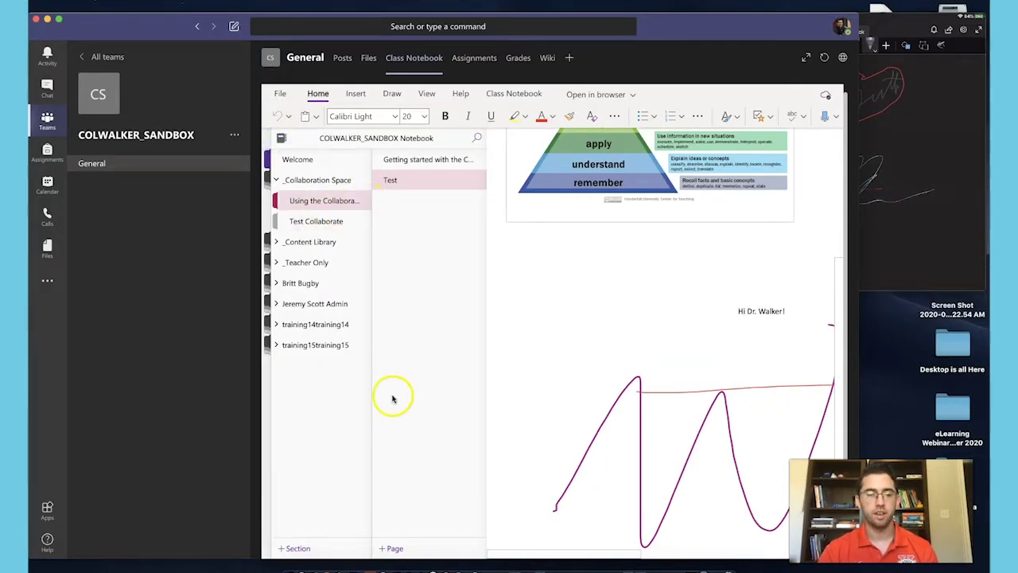
{"action": "left_click", "coordinate": [394, 549]}
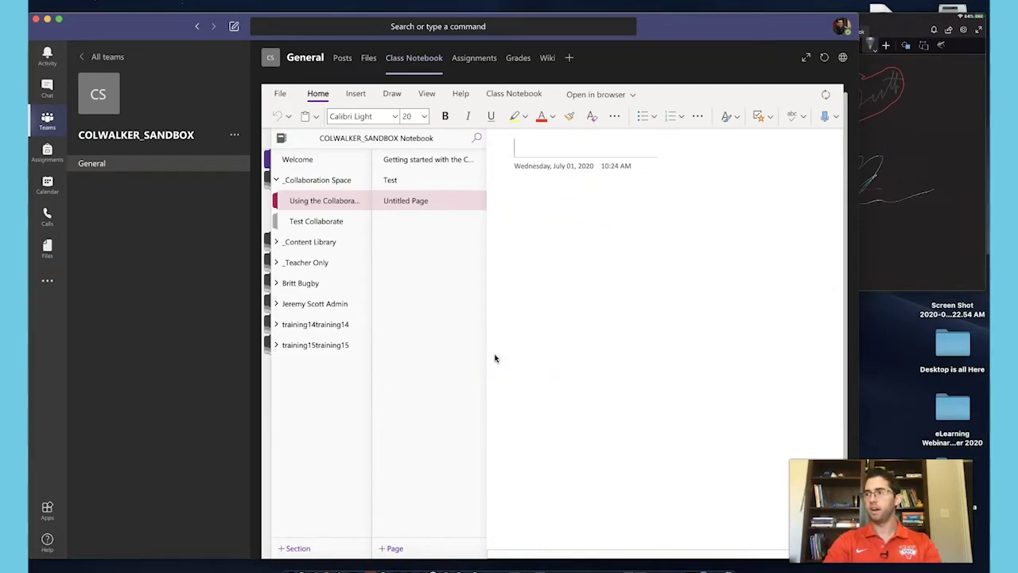
{"action": "type", "text": "Graa"}
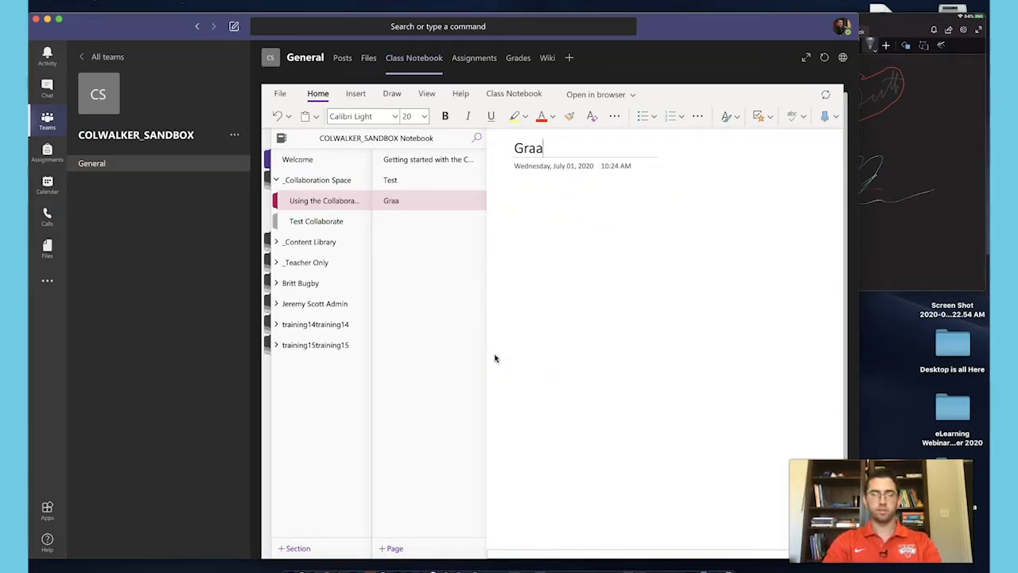
{"action": "key", "text": "BackSpace"}
{"action": "type", "text": "ffiti Time!"}
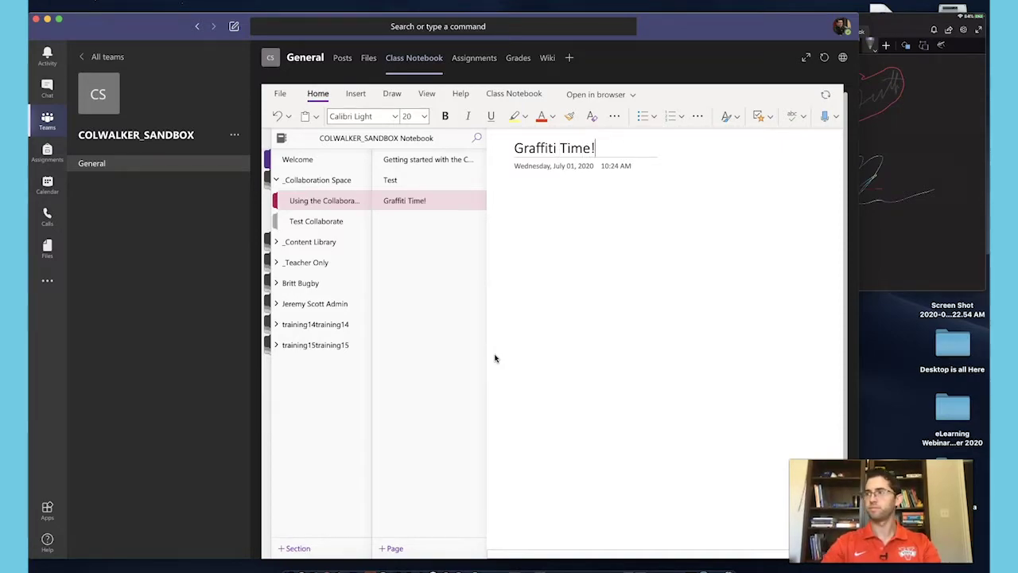
Step: Write the prompt "Please write 1-3 words that remind you of Valdosta State University!" below the page title
{"action": "left_click", "coordinate": [487, 414]}
{"action": "left_click", "coordinate": [392, 196]}
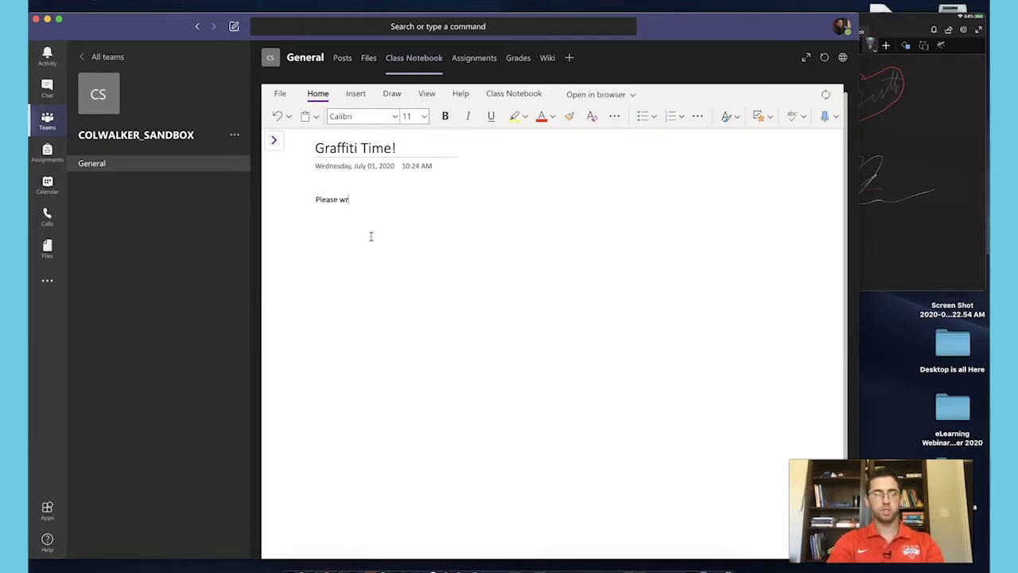
{"action": "type", "text": "Please write 1-2"}
{"action": "key", "text": "BackSpace"}
{"action": "type", "text": "3 wor"}
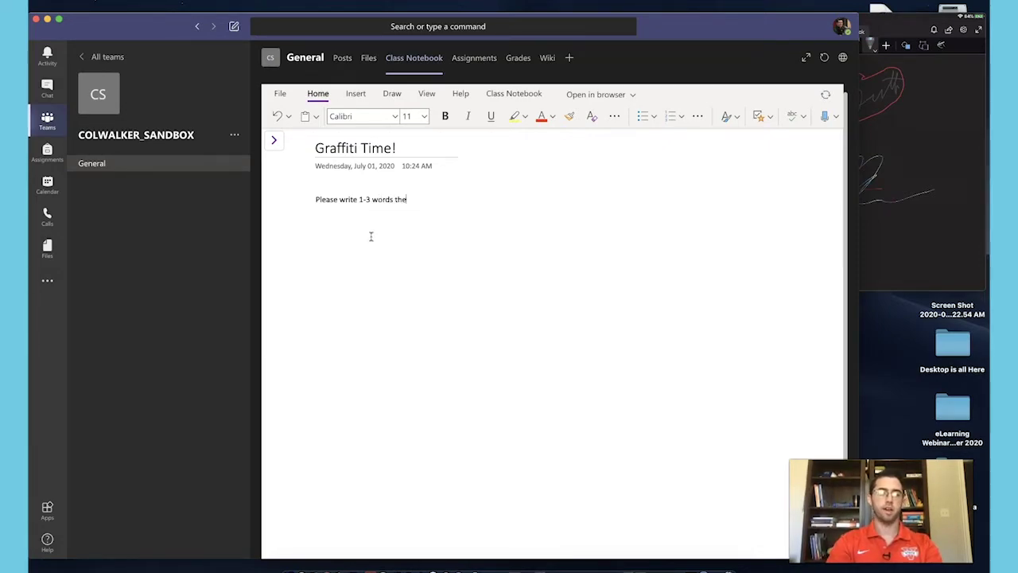
{"action": "type", "text": "ds that remind you of Valdosta State University!"}
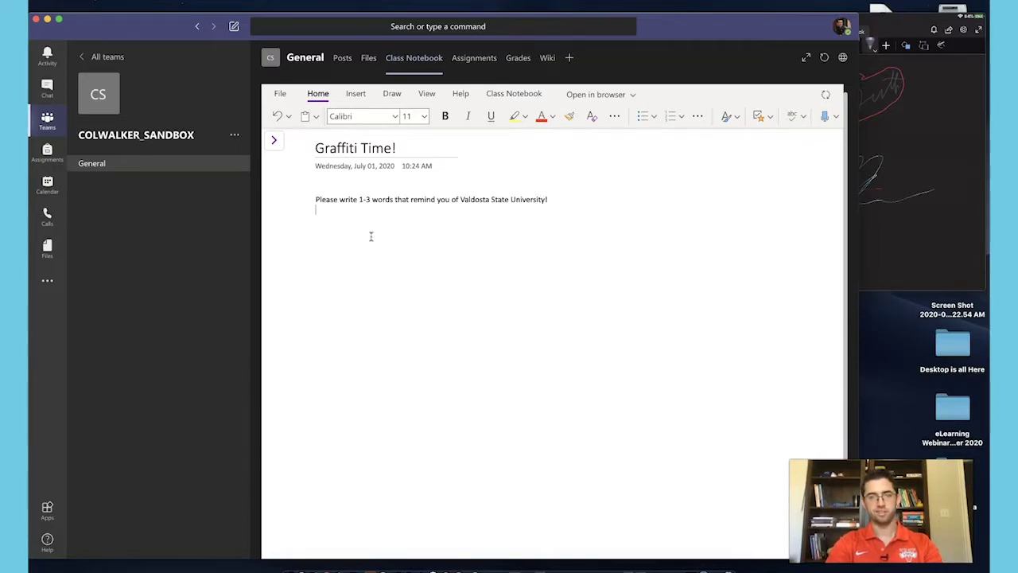
{"action": "key", "text": "Return"}
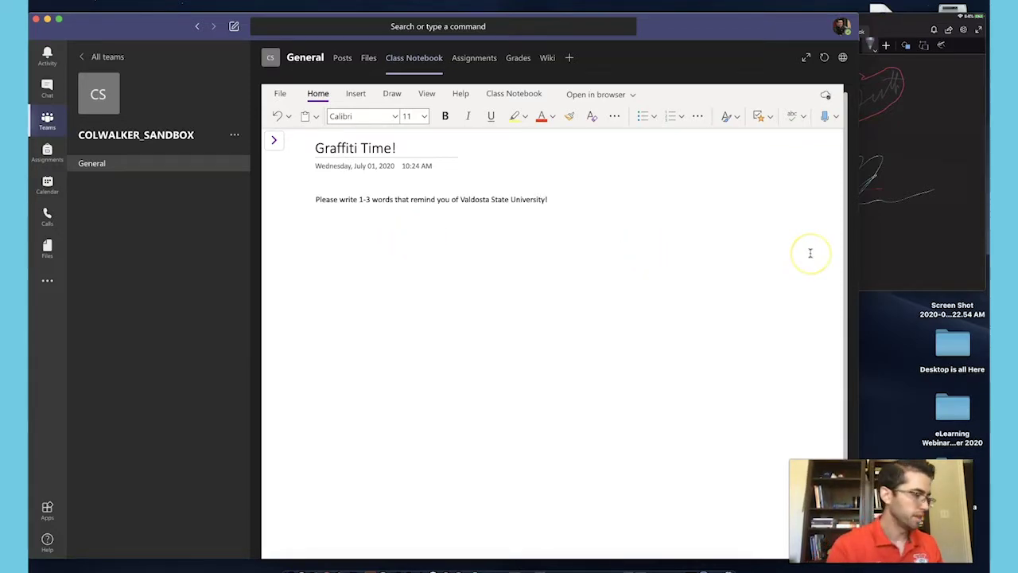
Step: Compare the contributions on the mirrored tablet's Graffiti Time! page with the synced page in Teams
{"action": "left_click", "coordinate": [959, 226]}
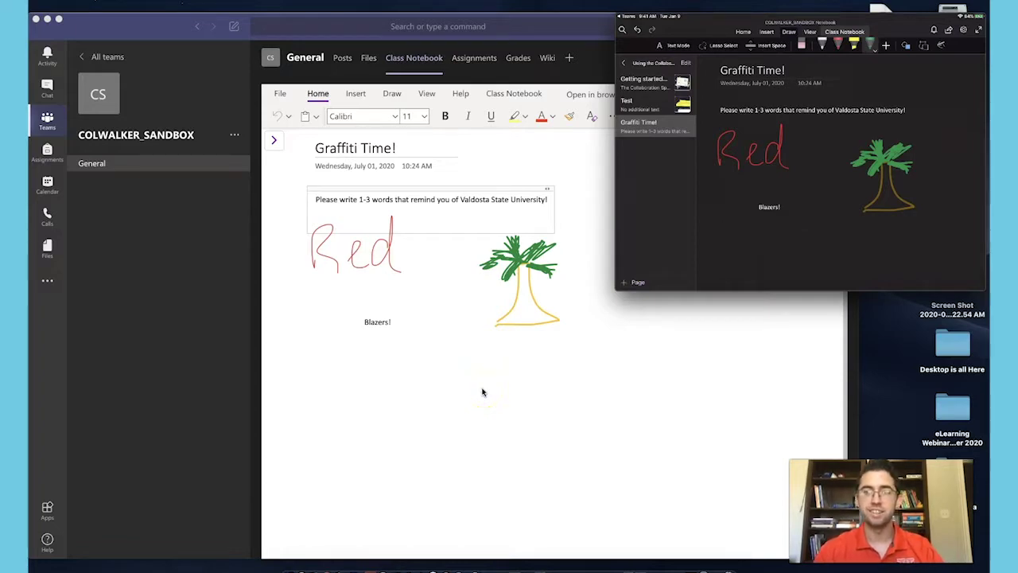
{"action": "left_click", "coordinate": [447, 397]}
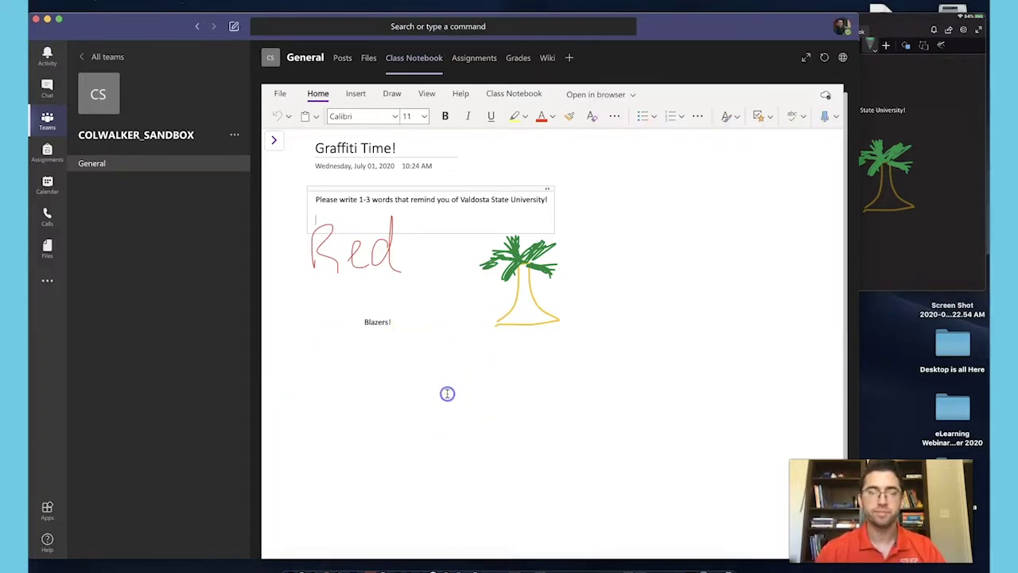
{"action": "left_click", "coordinate": [449, 215]}
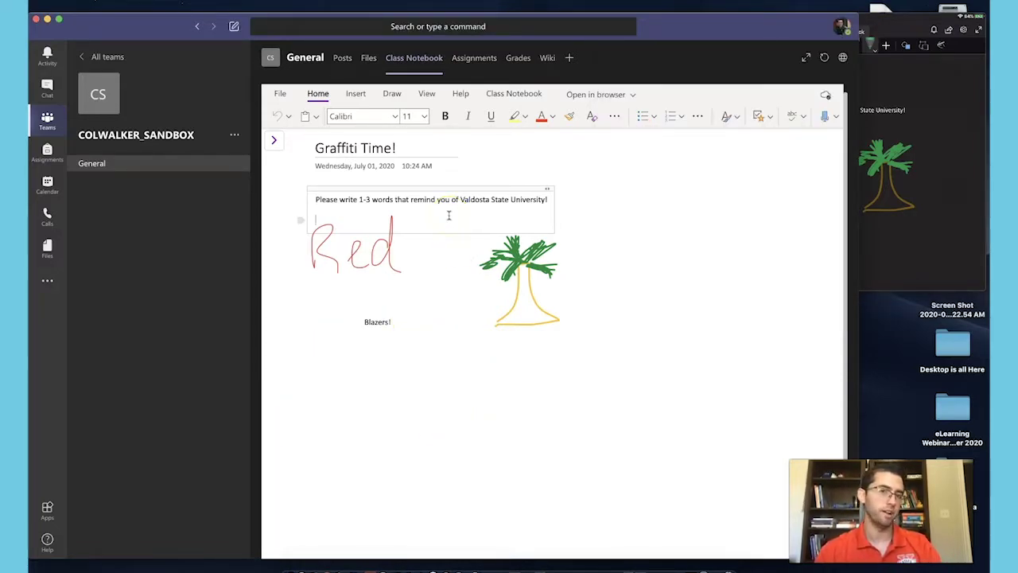
Step: Turn on Show Authors for the Graffiti Time! page and check who wrote each contribution
{"action": "left_click", "coordinate": [426, 94]}
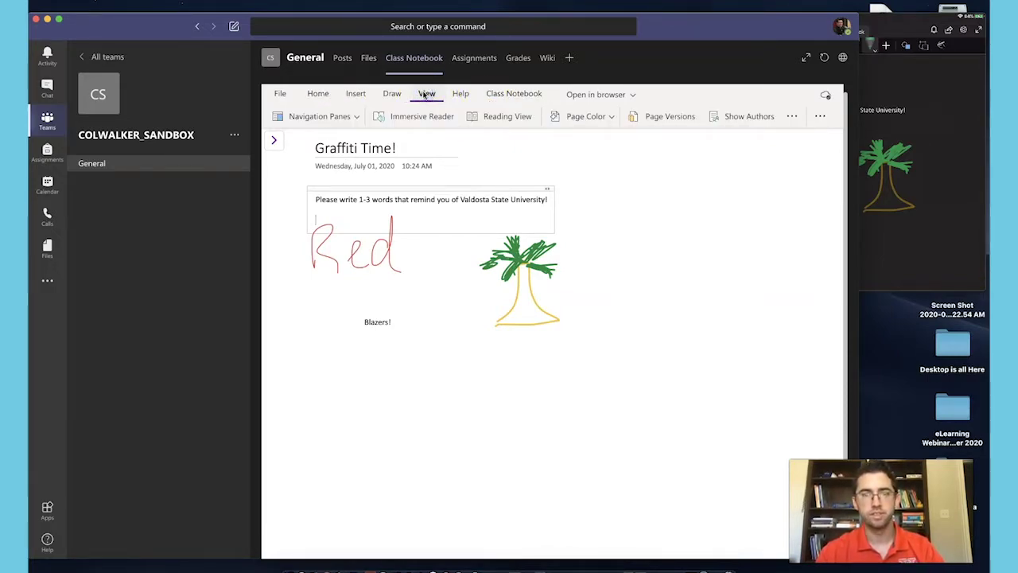
{"action": "left_click", "coordinate": [740, 116]}
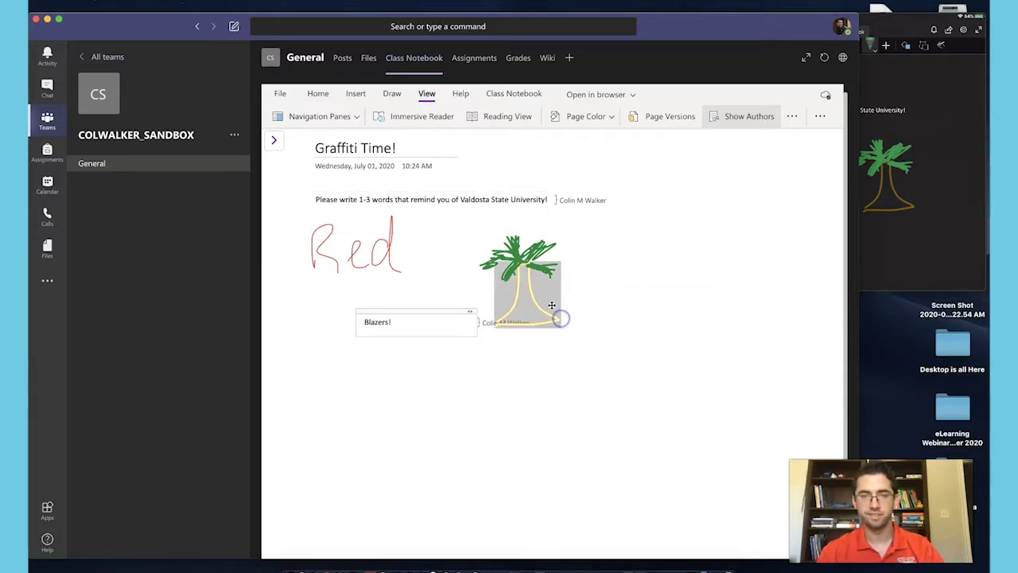
{"action": "left_click", "coordinate": [612, 310]}
{"action": "left_click", "coordinate": [682, 347]}
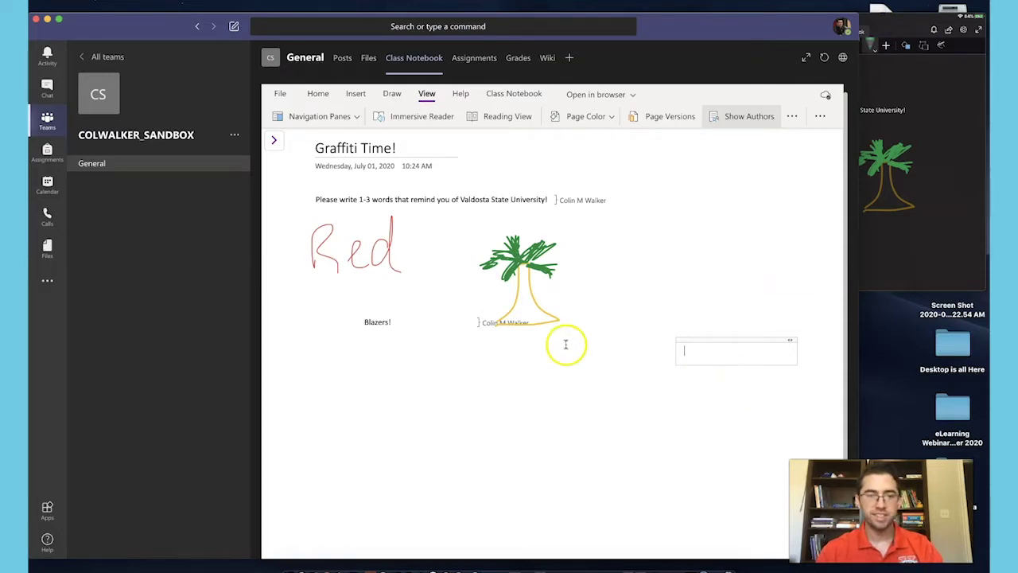
{"action": "left_click", "coordinate": [552, 387]}
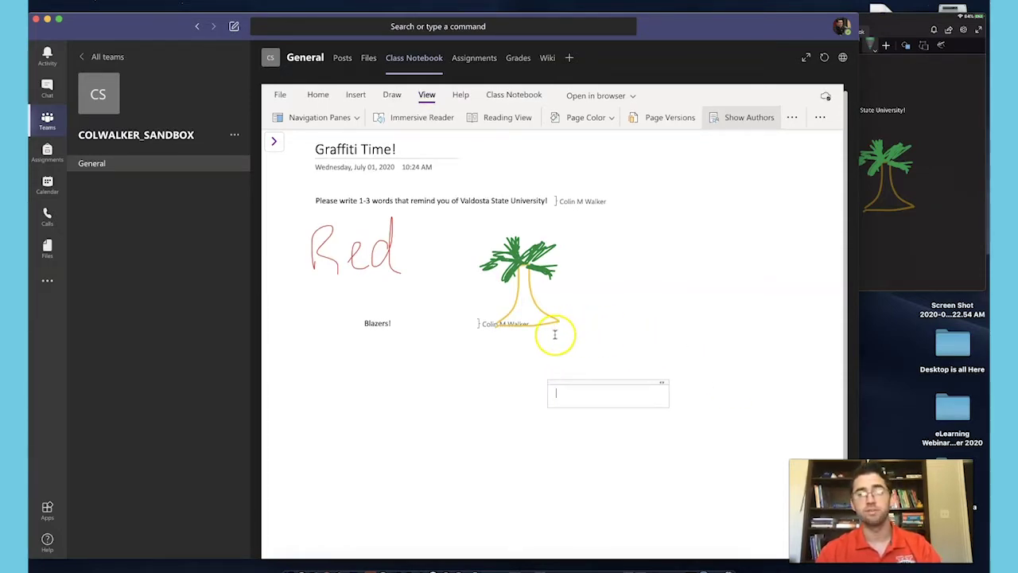
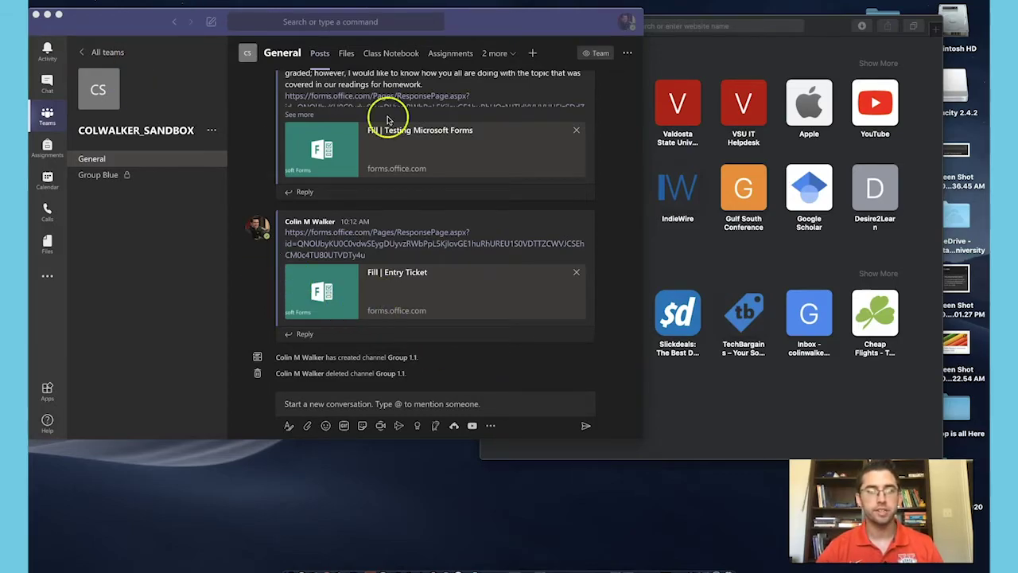
Step: Search the tab apps for "flip" and start adding Flipgrid as a tab in the General channel
{"action": "left_click", "coordinate": [533, 53]}
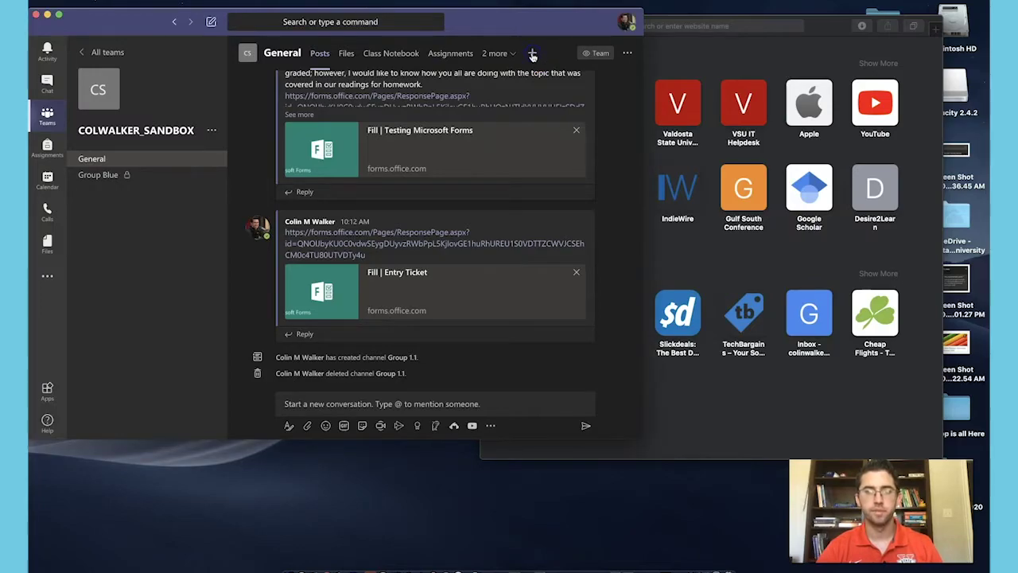
{"action": "left_click", "coordinate": [533, 53]}
{"action": "left_click", "coordinate": [471, 64]}
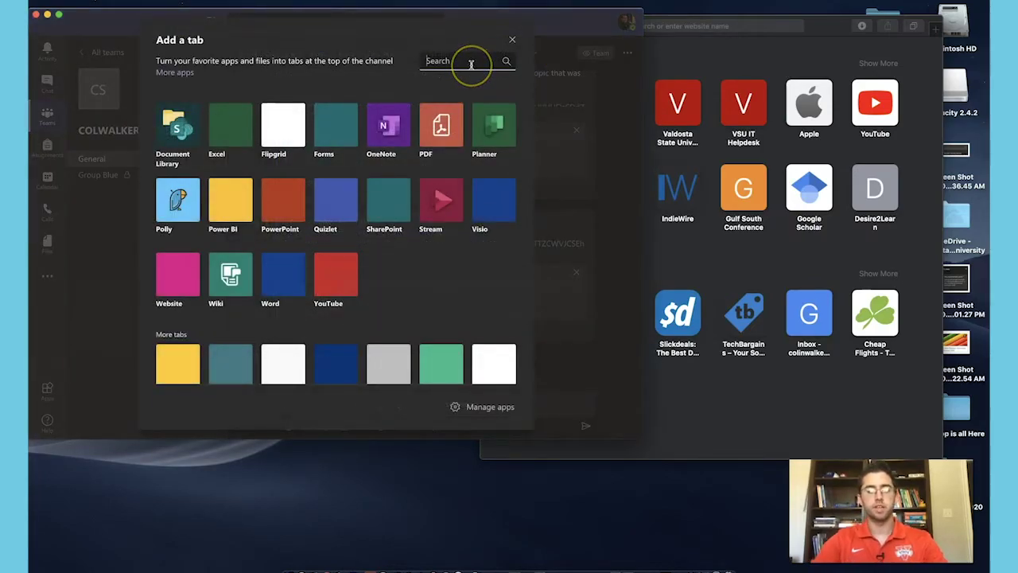
{"action": "type", "text": "flip"}
{"action": "left_click", "coordinate": [456, 61]}
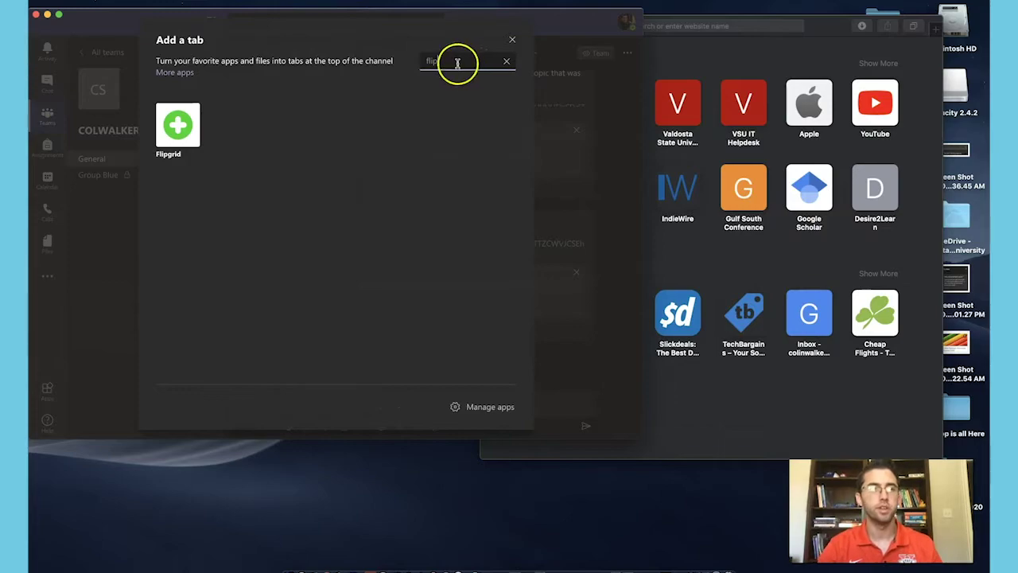
{"action": "left_click", "coordinate": [178, 125]}
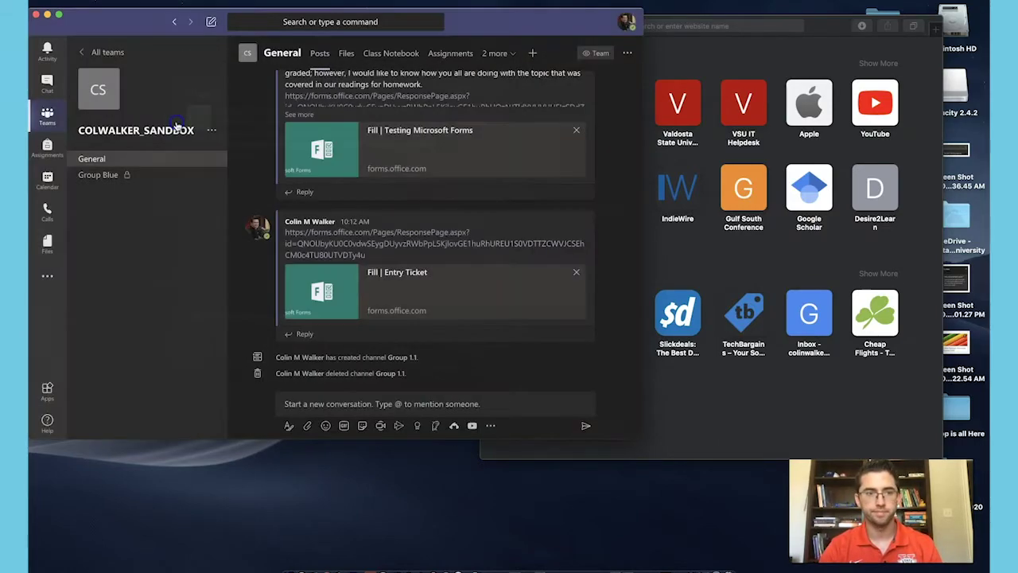
{"action": "left_click", "coordinate": [212, 180]}
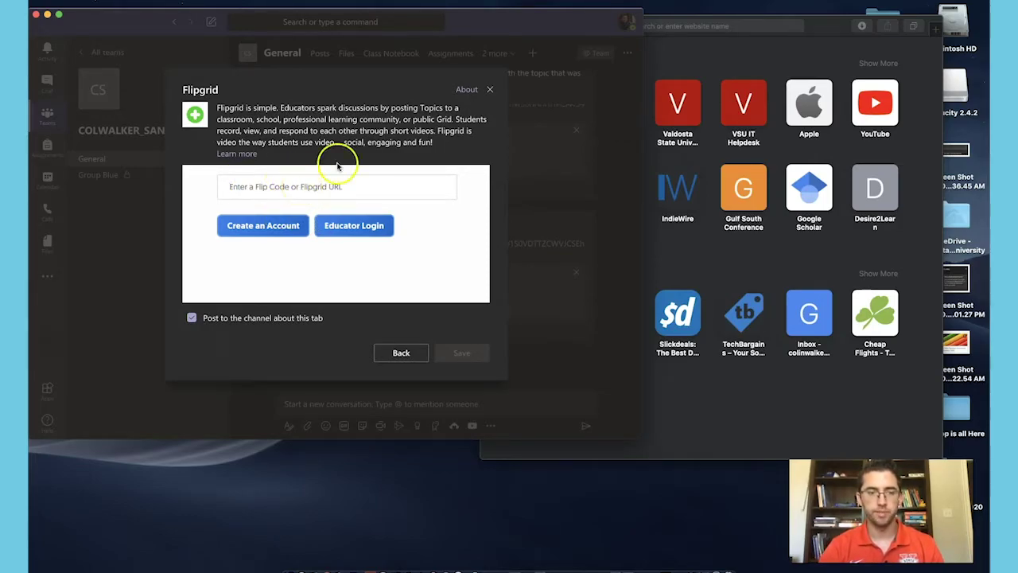
Step: Switch to the Safari window, move it over the Teams window, and open flipgrid.com
{"action": "left_click", "coordinate": [725, 67]}
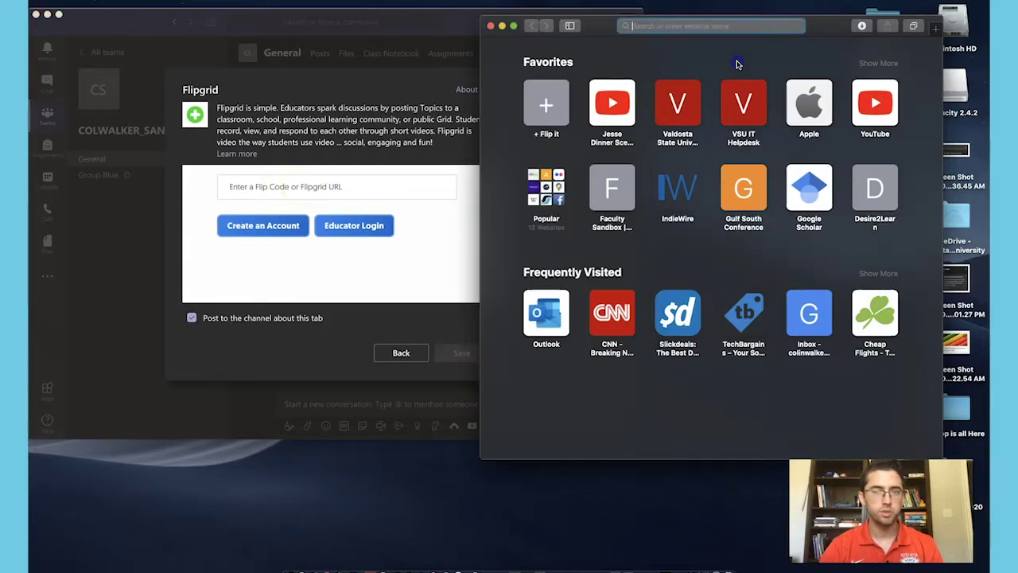
{"action": "left_click_drag", "start_coordinate": [825, 32], "coordinate": [681, 27]}
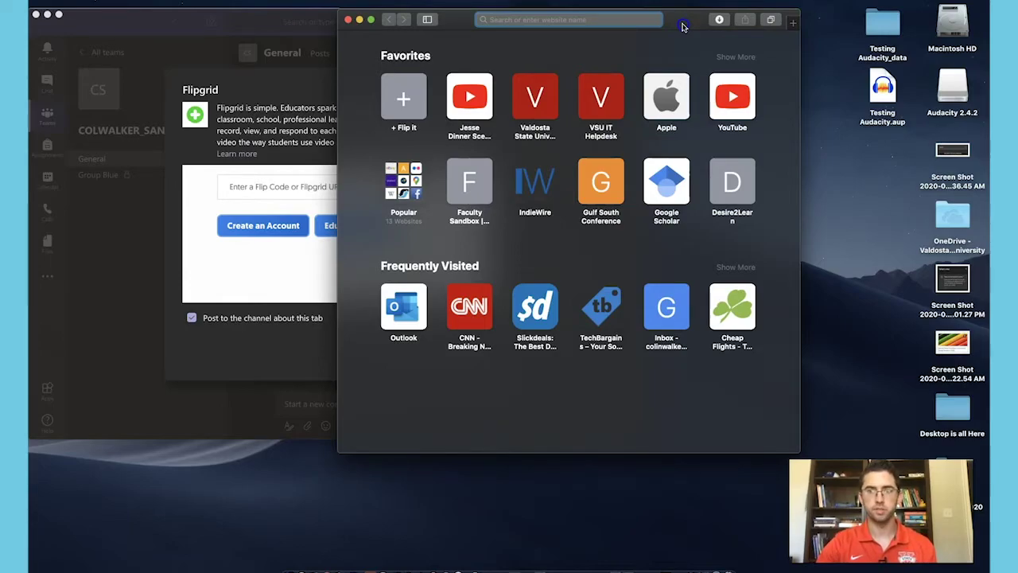
{"action": "left_click_drag", "start_coordinate": [681, 27], "coordinate": [551, 27]}
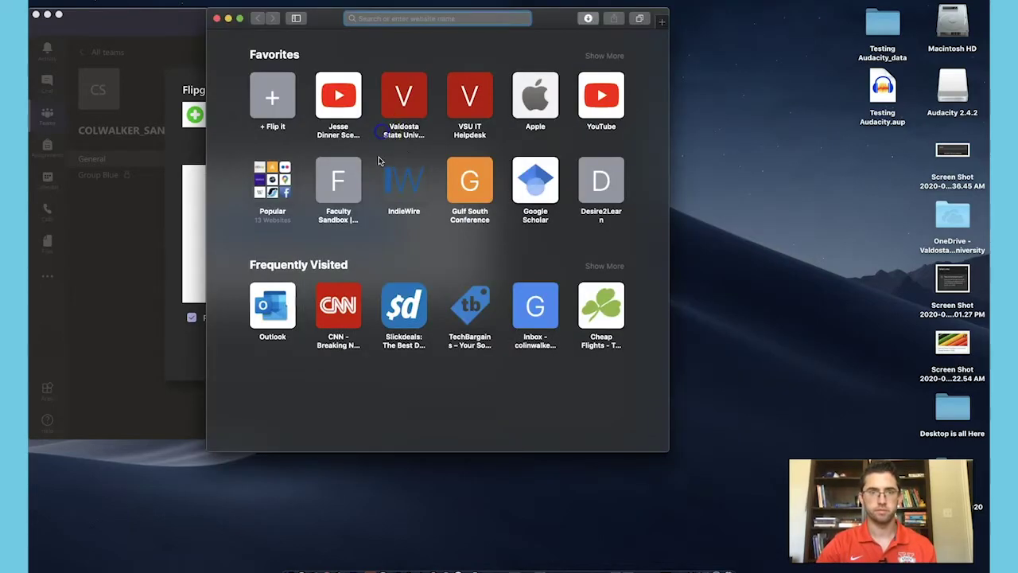
{"action": "left_click", "coordinate": [466, 18]}
{"action": "type", "text": "flipgrid.com"}
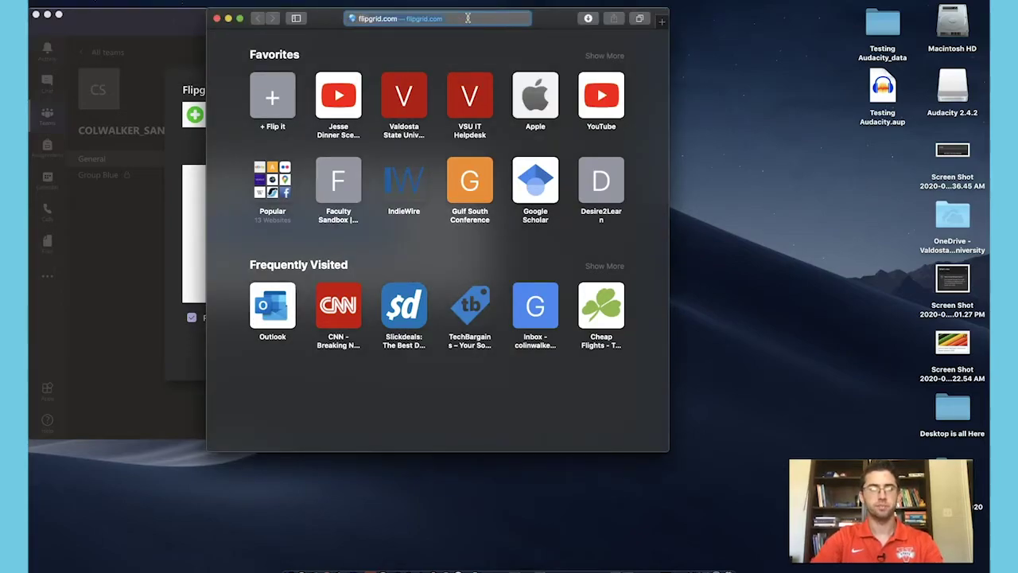
{"action": "key", "text": "Return"}
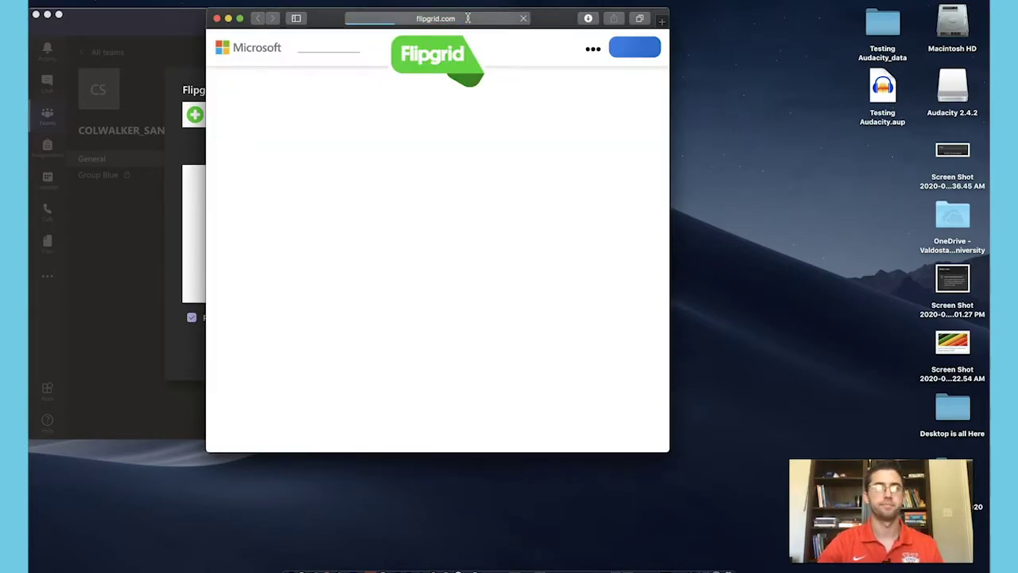
Step: Look over the Flipgrid home page, open the educator's My Grids page, and widen the browser window
{"action": "left_click_drag", "start_coordinate": [550, 22], "coordinate": [584, 41]}
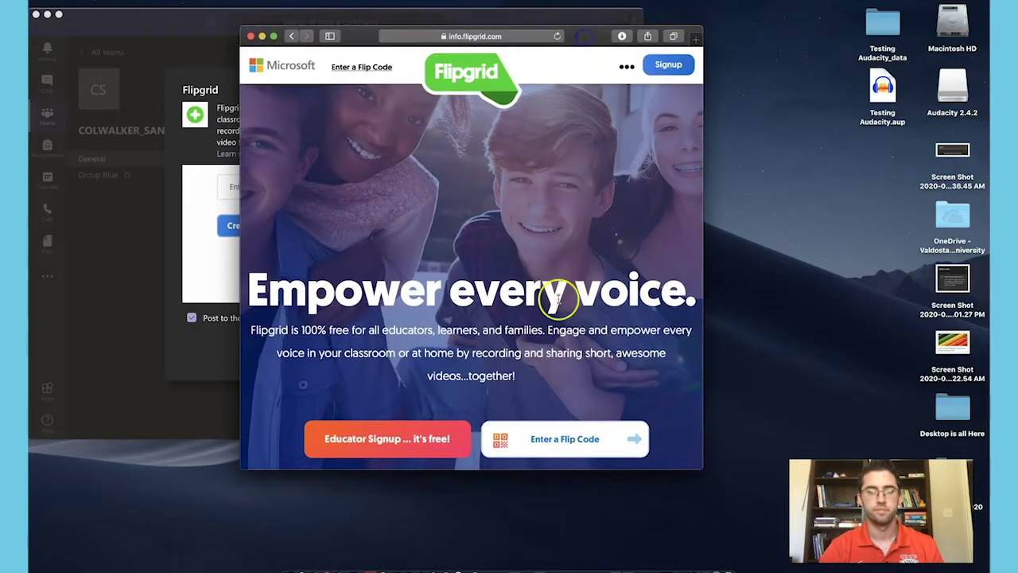
{"action": "scroll", "coordinate": [557, 296], "scroll_direction": "down", "scroll_amount": 3}
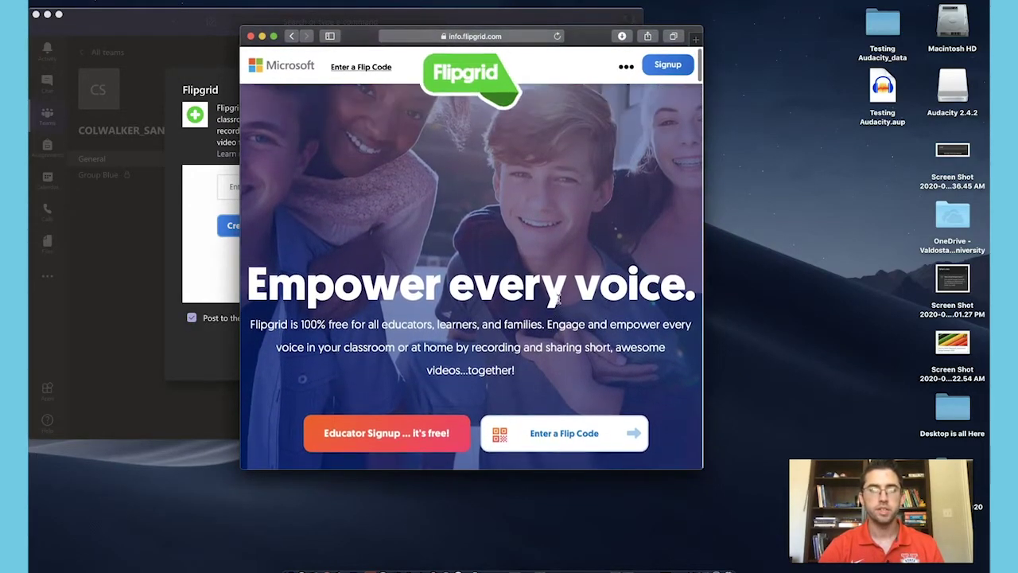
{"action": "scroll", "coordinate": [477, 254], "scroll_direction": "down", "scroll_amount": 10}
{"action": "left_click", "coordinate": [404, 182]}
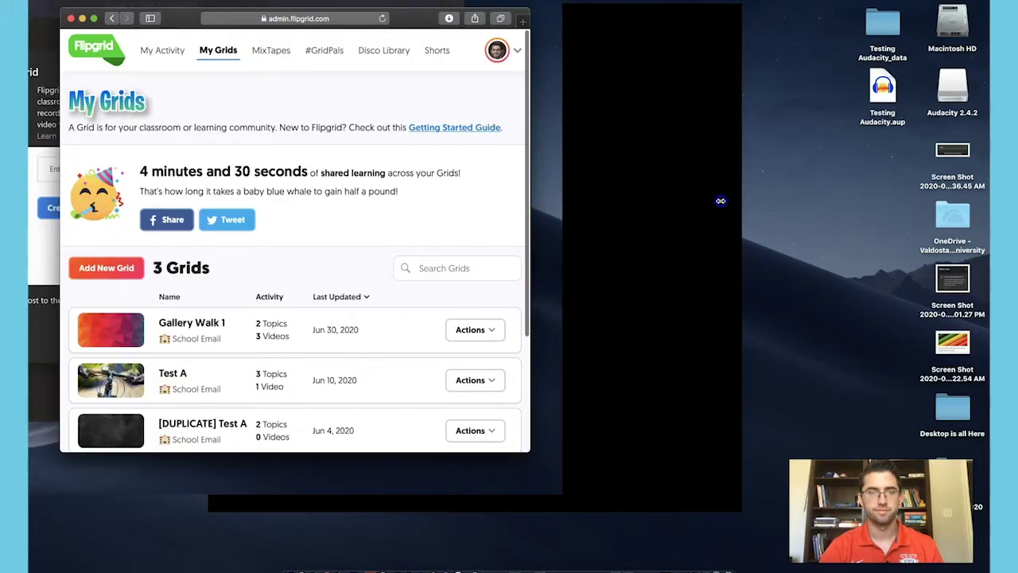
{"action": "left_click_drag", "start_coordinate": [702, 200], "coordinate": [761, 202]}
Step: Log out of the current Flipgrid account and bring up the Educator Login page
{"action": "left_click", "coordinate": [732, 68]}
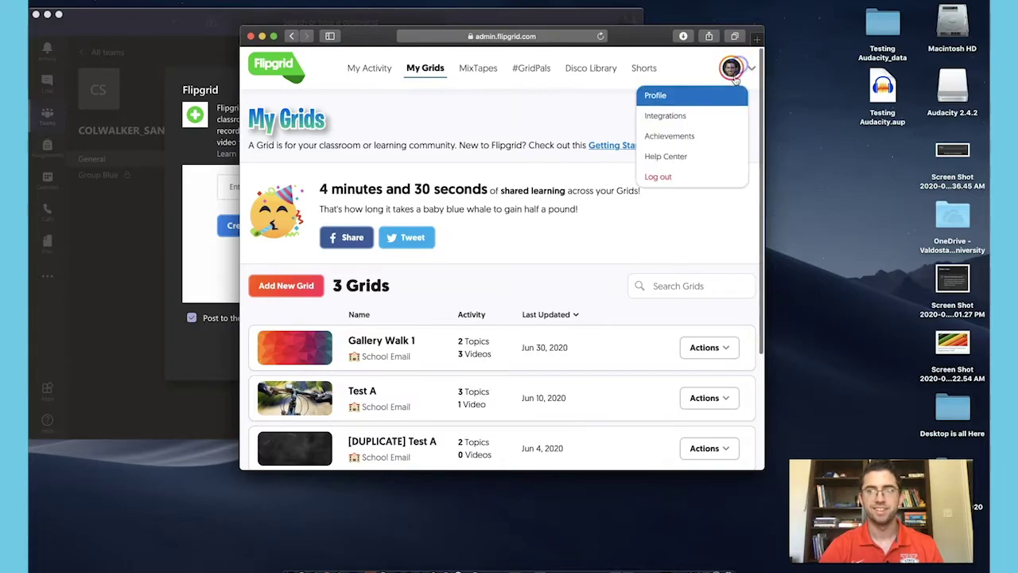
{"action": "left_click", "coordinate": [672, 178]}
{"action": "left_click", "coordinate": [542, 248]}
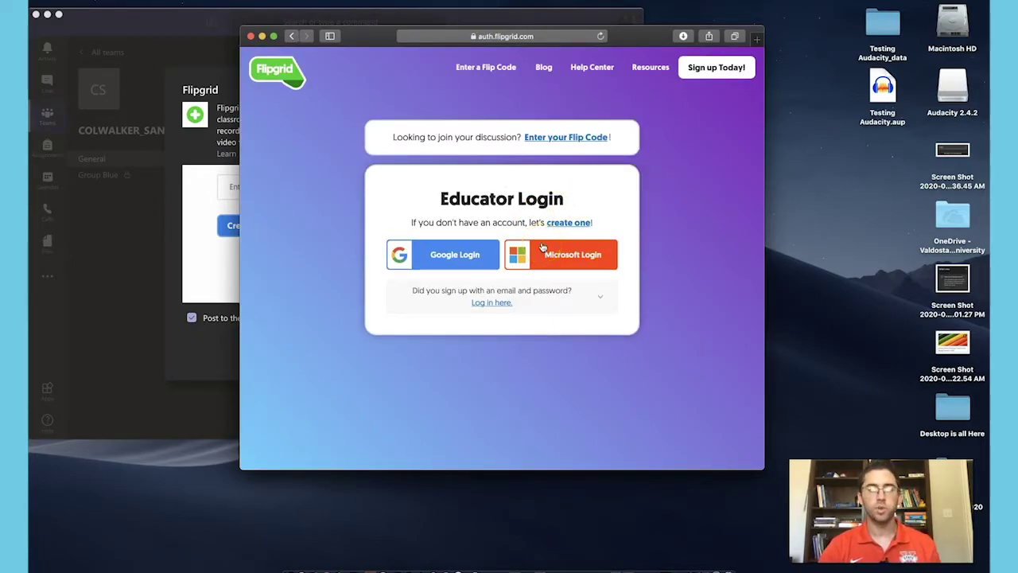
Step: Log in to Flipgrid with the educator's Microsoft school account and verify it through a mobile app notification
{"action": "left_click", "coordinate": [440, 249]}
{"action": "left_click", "coordinate": [568, 253]}
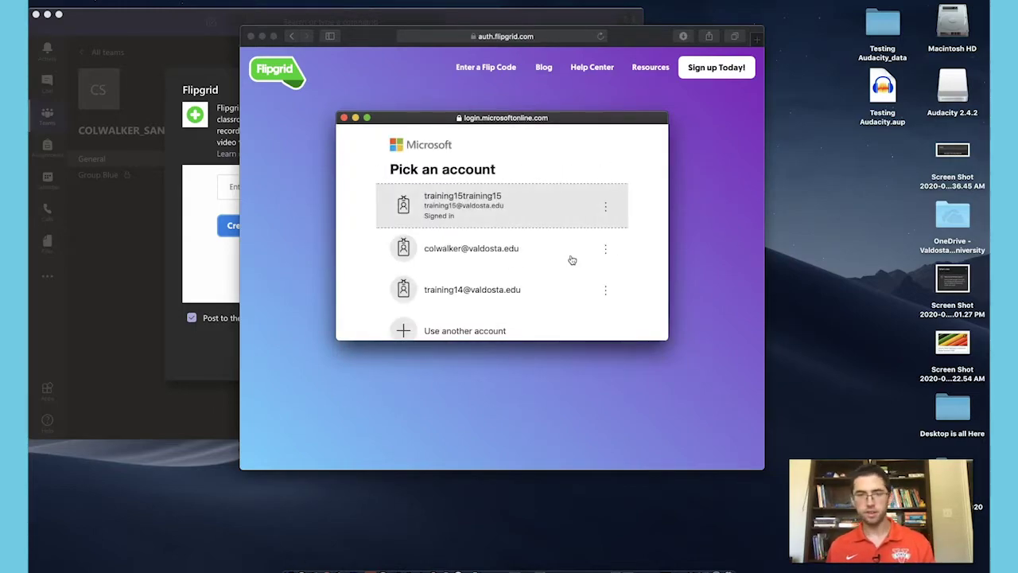
{"action": "left_click", "coordinate": [510, 250]}
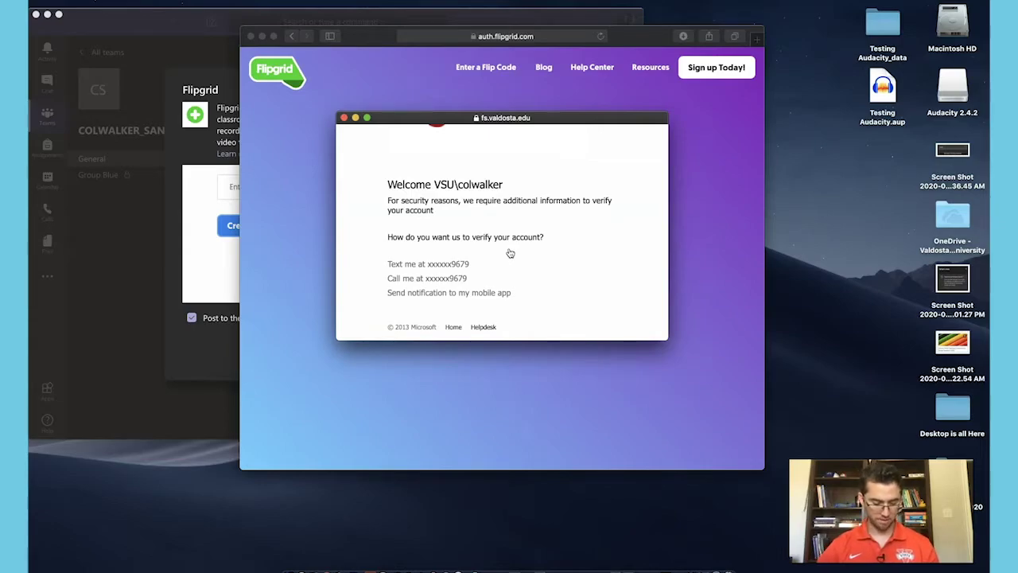
{"action": "left_click", "coordinate": [477, 292]}
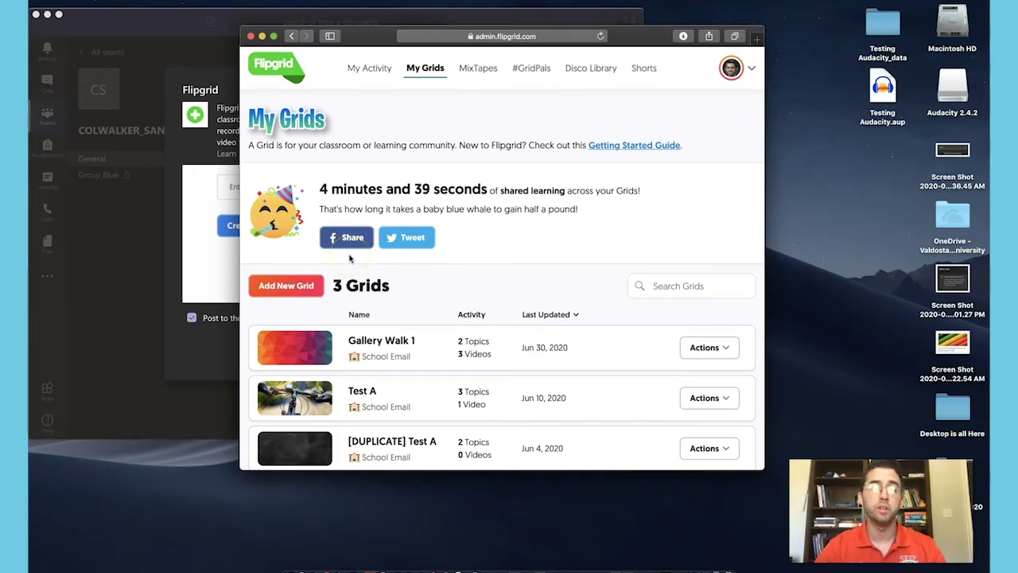
Step: Start a new grid named "Training Grid" and set its grid type to School Email
{"action": "left_click", "coordinate": [302, 285]}
{"action": "left_click", "coordinate": [394, 178]}
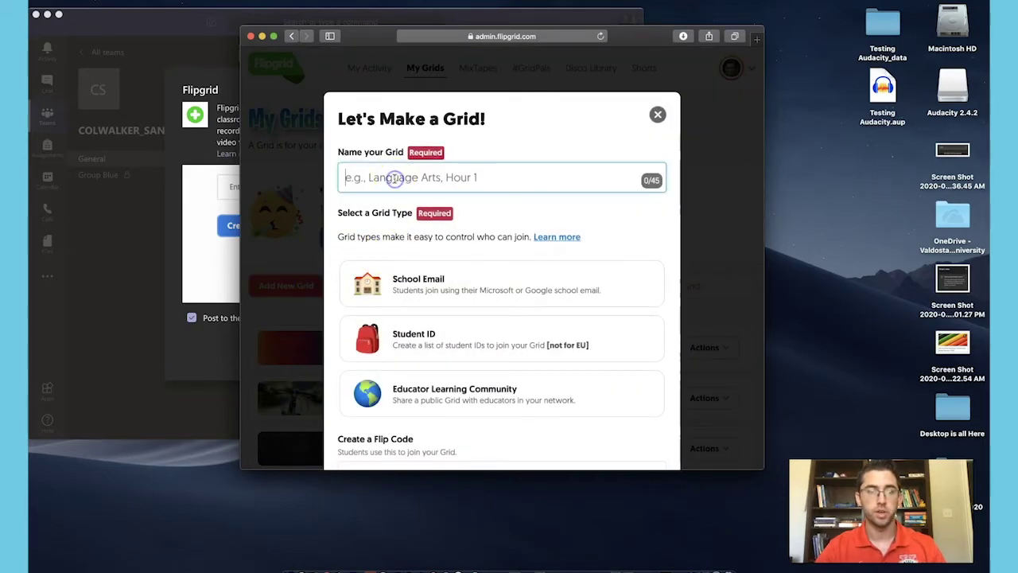
{"action": "type", "text": "Train"}
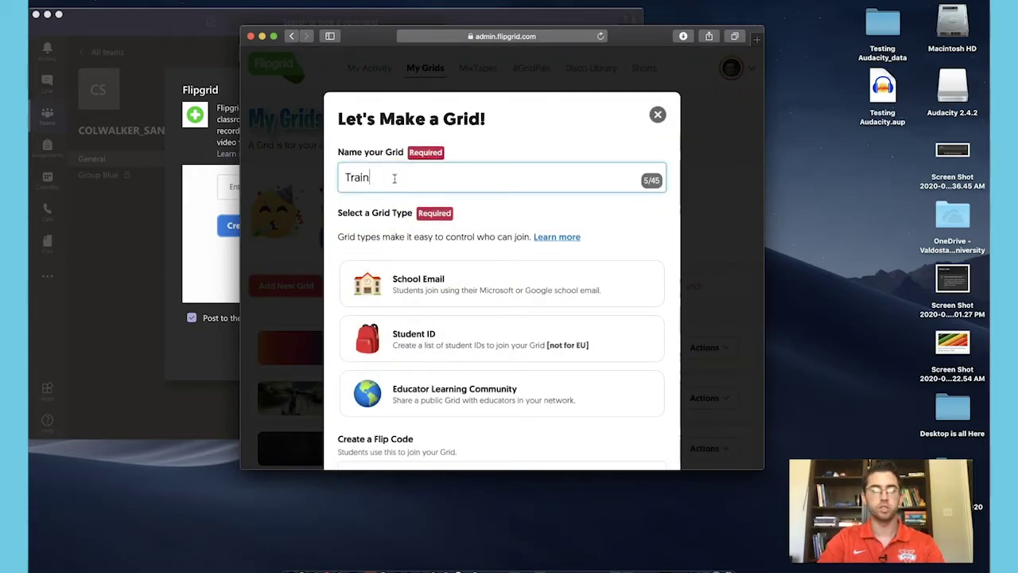
{"action": "type", "text": "nging Grid"}
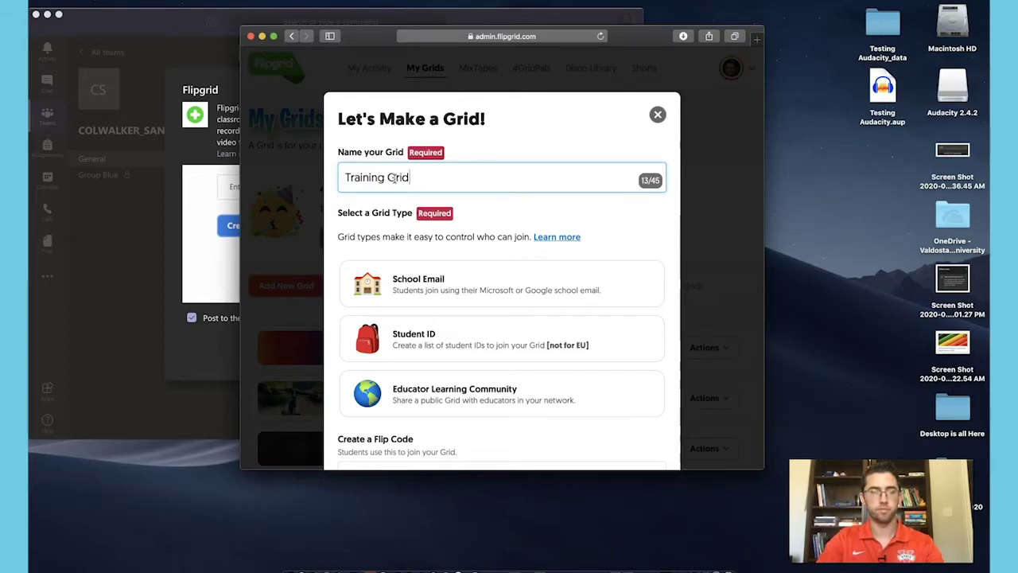
{"action": "left_click", "coordinate": [417, 298]}
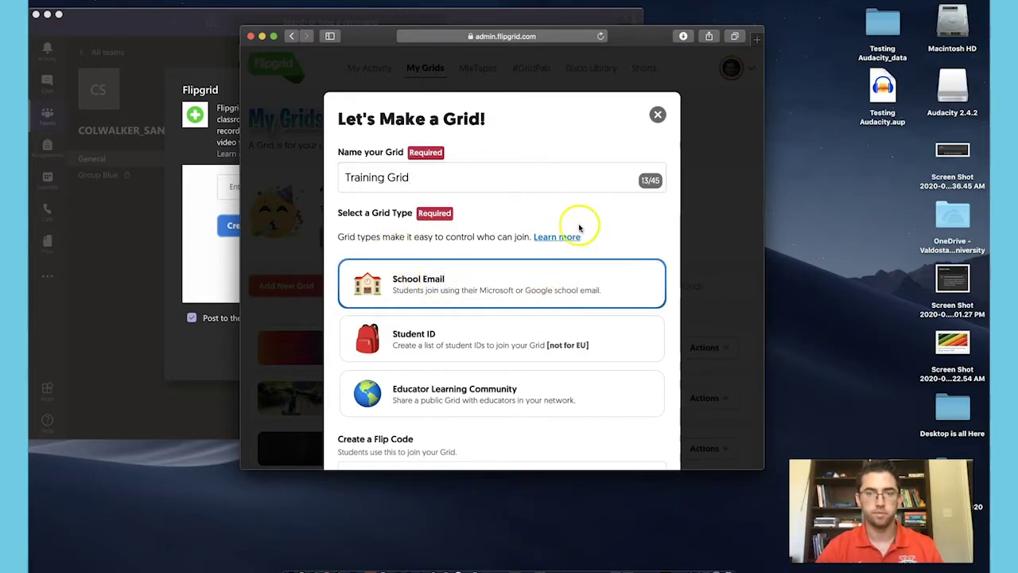
{"action": "scroll", "coordinate": [537, 306], "scroll_direction": "down", "scroll_amount": 2}
{"action": "scroll", "coordinate": [537, 306], "scroll_direction": "down", "scroll_amount": 5}
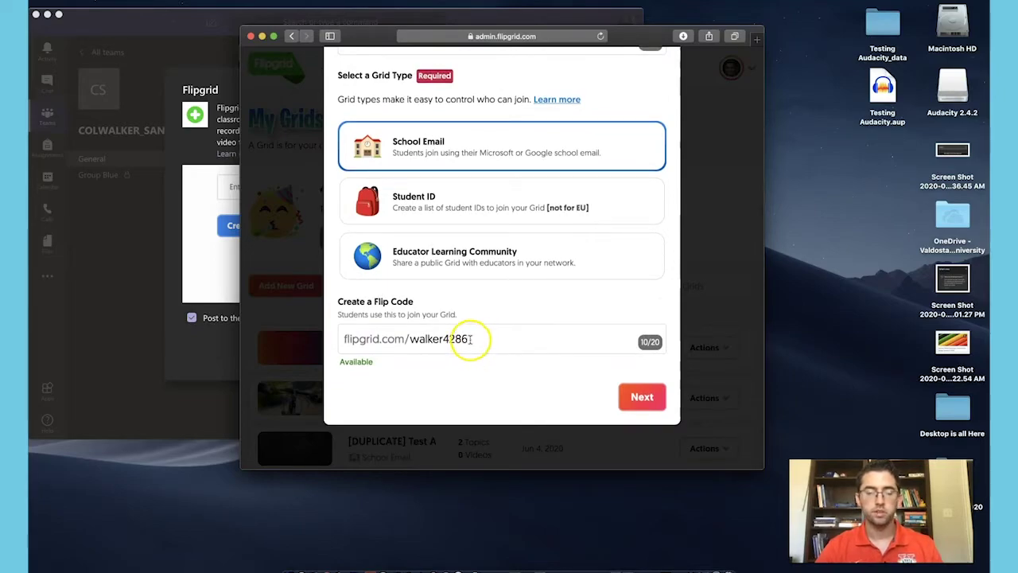
{"action": "left_click_drag", "start_coordinate": [470, 337], "coordinate": [410, 338]}
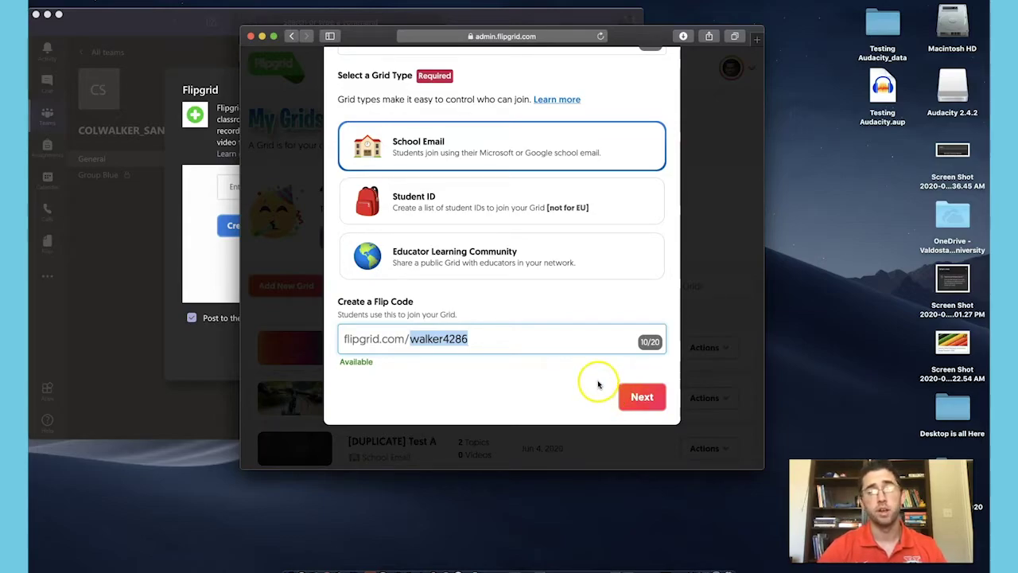
{"action": "left_click", "coordinate": [636, 395]}
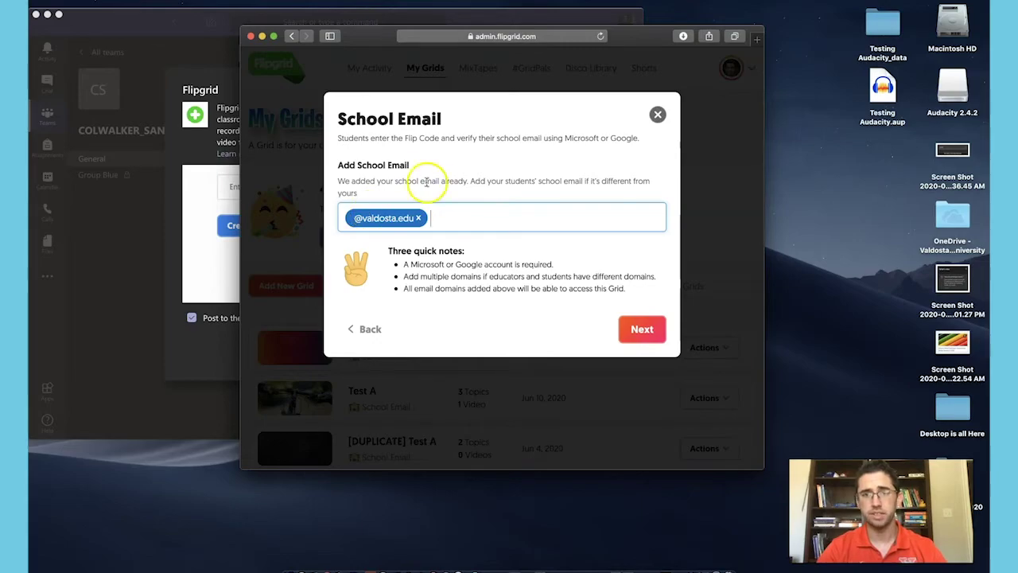
{"action": "left_click", "coordinate": [648, 328]}
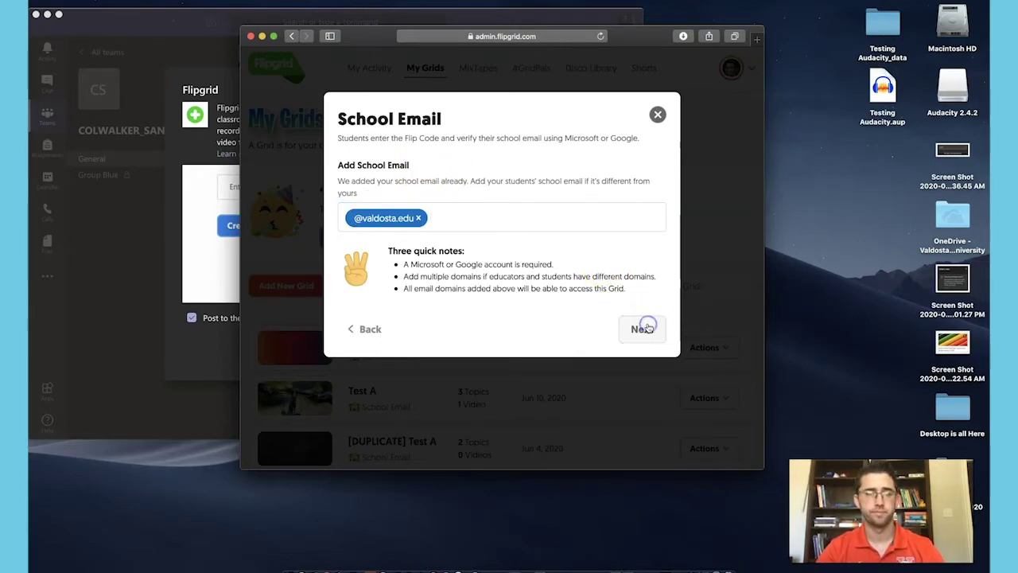
{"action": "left_click", "coordinate": [635, 306]}
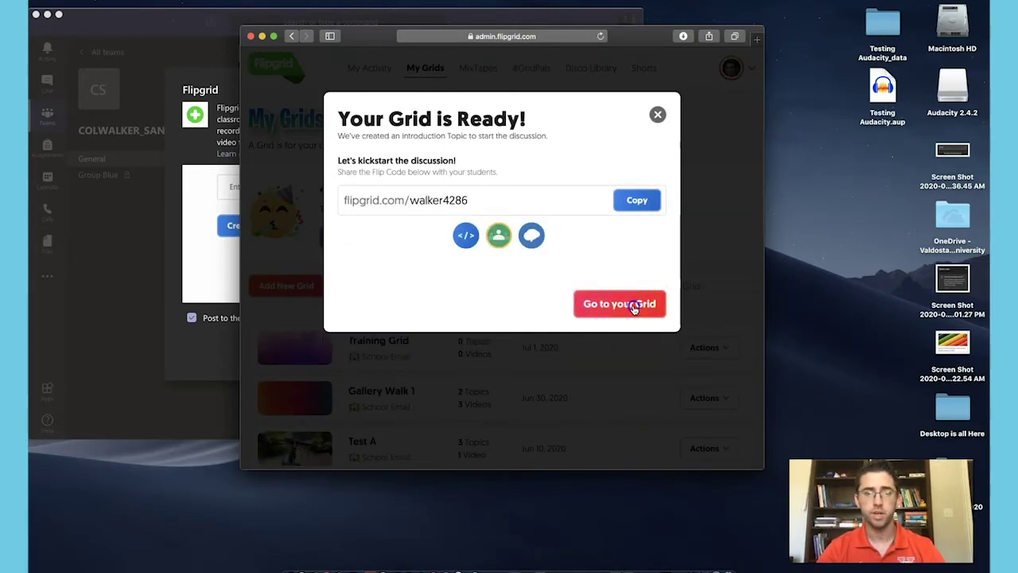
Step: Add a new topic to the Training Grid and title it "Introductions"
{"action": "scroll", "coordinate": [556, 335], "scroll_direction": "down", "scroll_amount": 1}
{"action": "scroll", "coordinate": [556, 336], "scroll_direction": "down", "scroll_amount": 4}
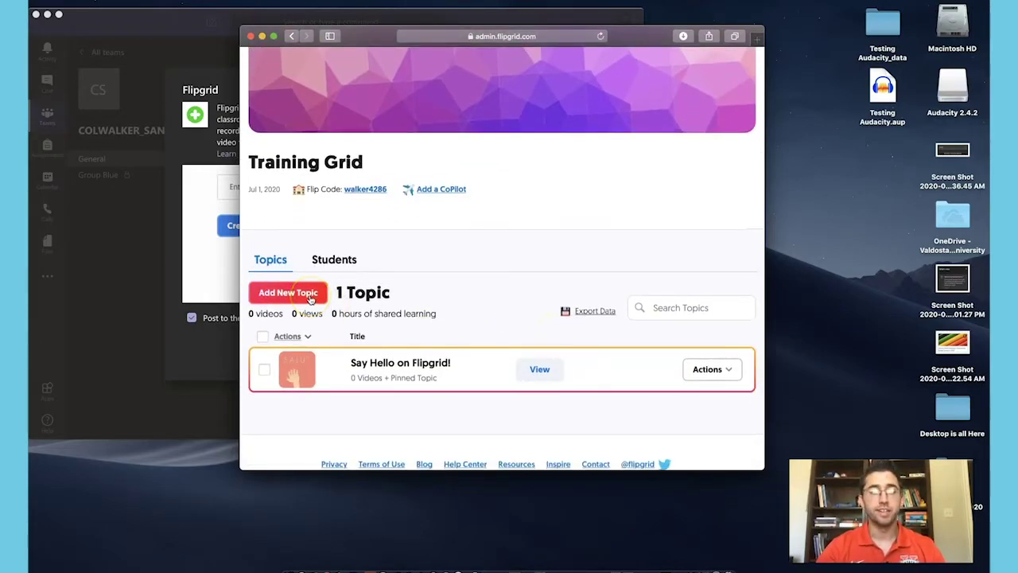
{"action": "left_click", "coordinate": [310, 297]}
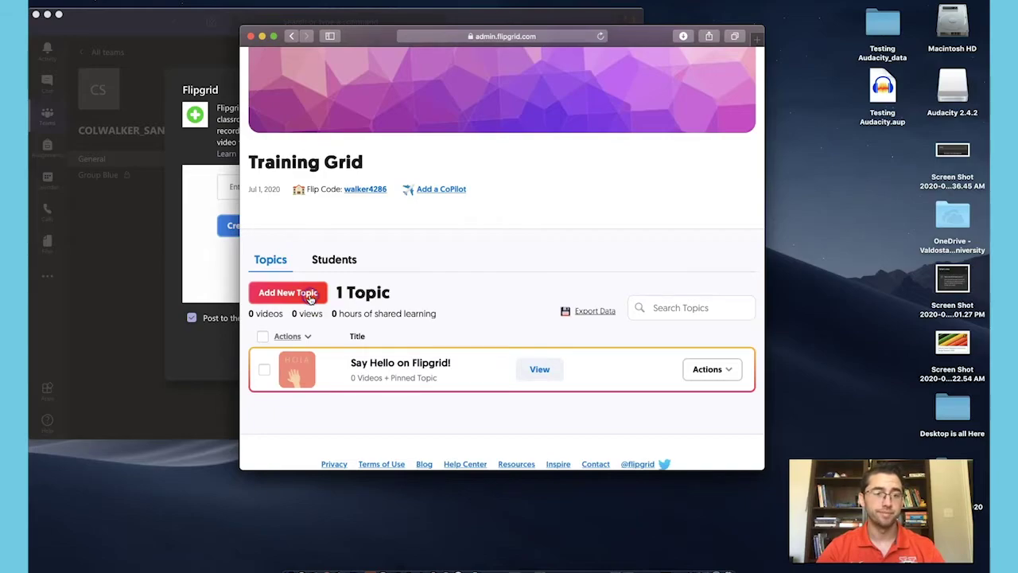
{"action": "left_click", "coordinate": [401, 248]}
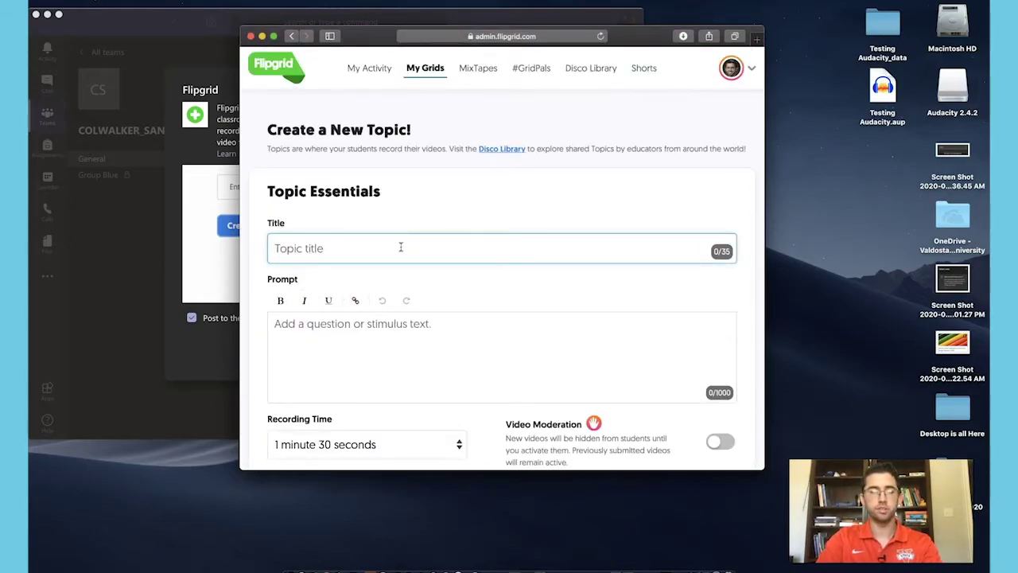
{"action": "type", "text": "Introductions"}
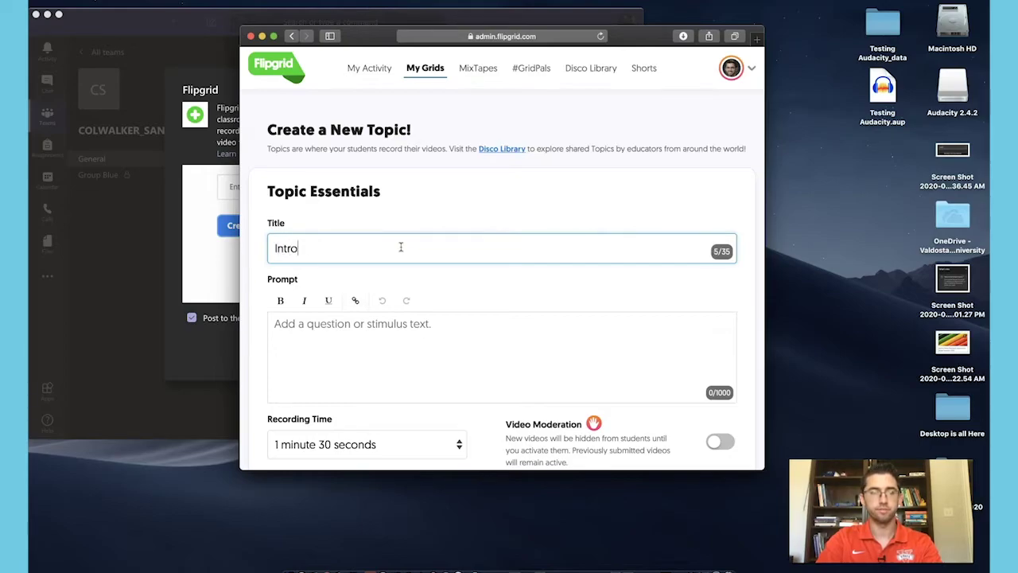
Step: Enter the topic prompt "Please post an introductory video that showcases your favorite hidden talent."
{"action": "left_click", "coordinate": [406, 357]}
{"action": "type", "text": "Please post an intro"}
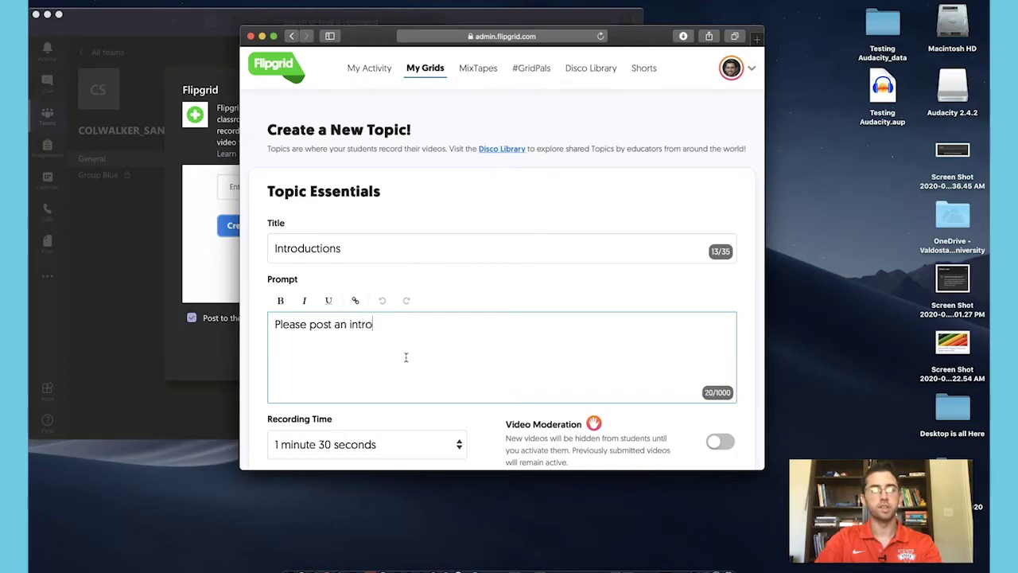
{"action": "type", "text": "ductory video"}
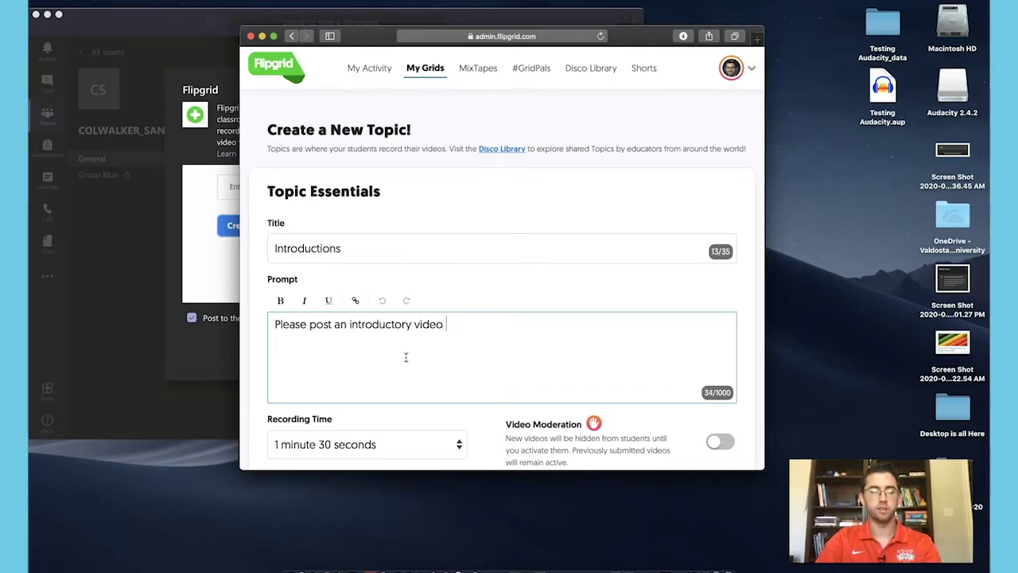
{"action": "type", "text": " that showcases "}
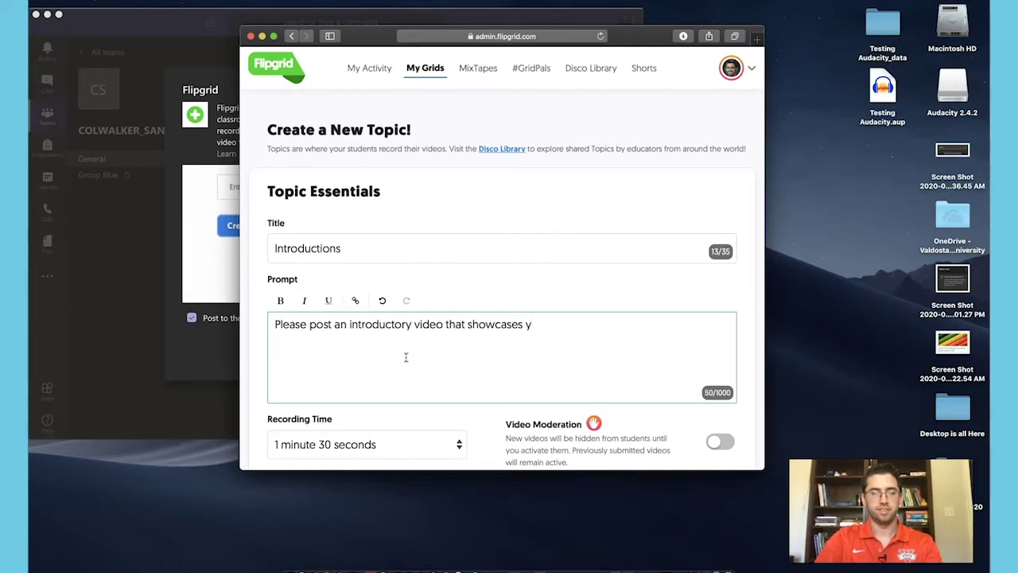
{"action": "type", "text": "your favo"}
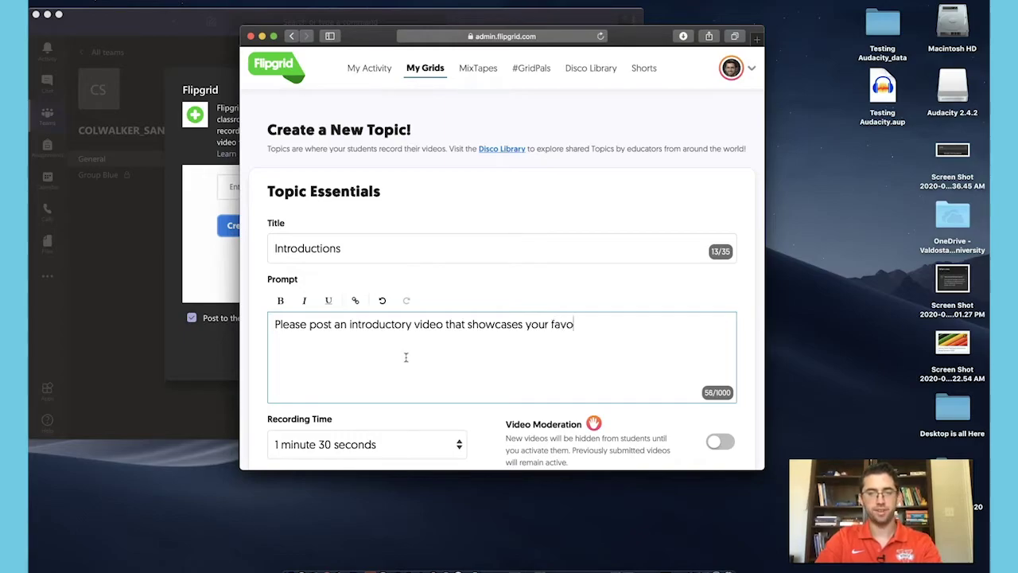
{"action": "type", "text": "rite hidden talent."}
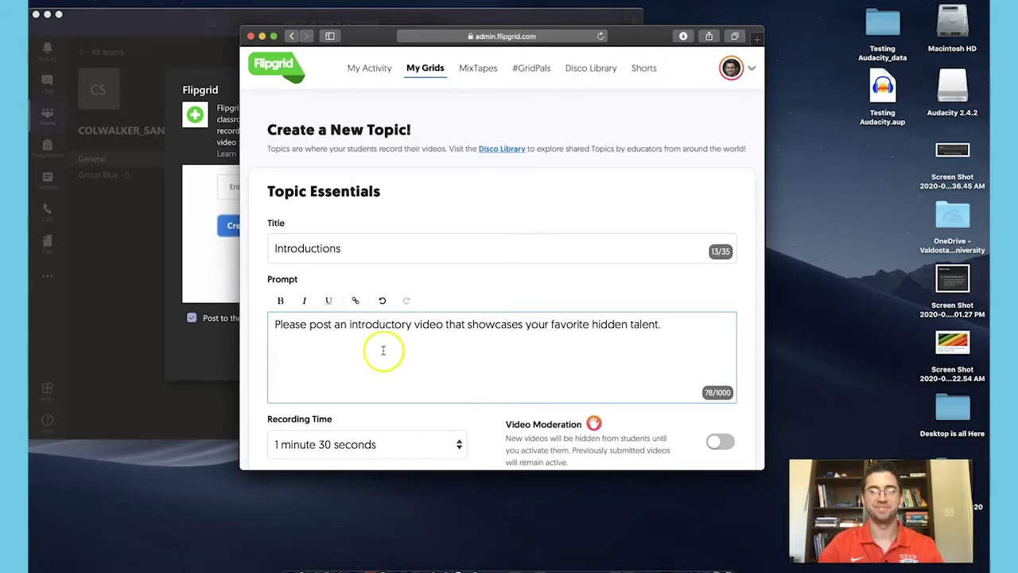
Step: Create the topic with the default 1 minute 30 seconds recording time and no media focus, and copy its share link
{"action": "scroll", "coordinate": [409, 371], "scroll_direction": "down", "scroll_amount": 5}
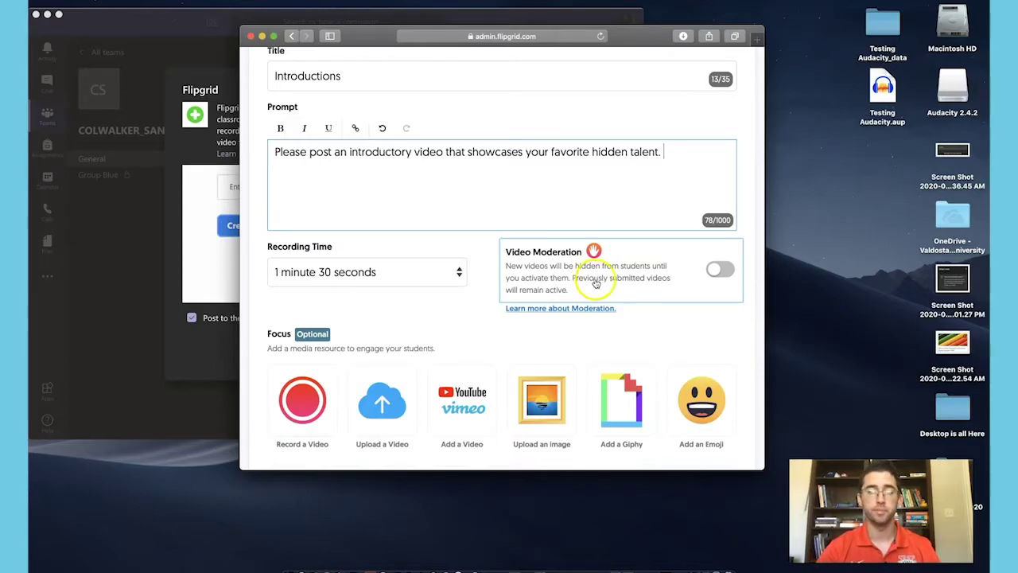
{"action": "scroll", "coordinate": [574, 337], "scroll_direction": "down", "scroll_amount": 2}
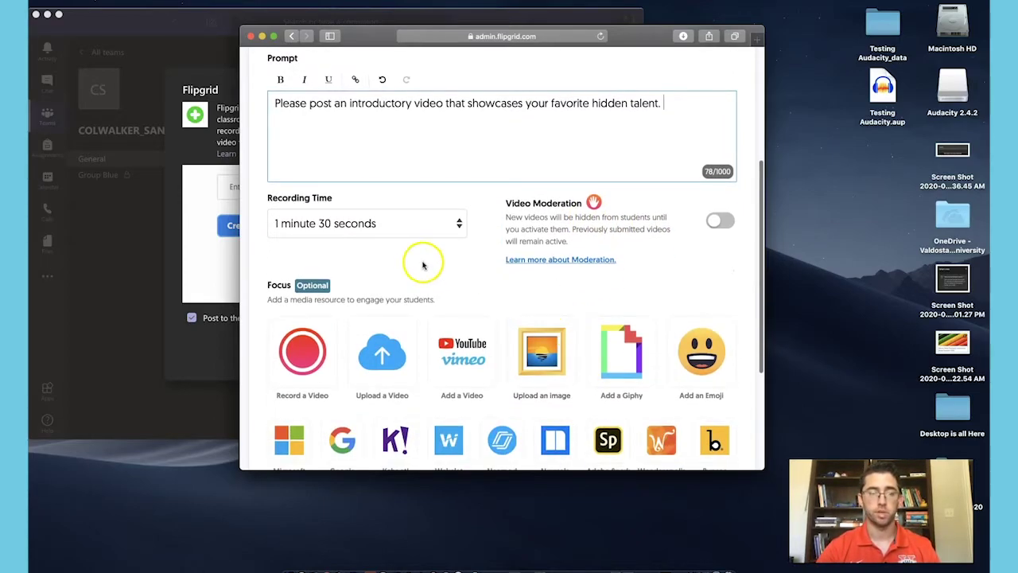
{"action": "scroll", "coordinate": [385, 247], "scroll_direction": "down", "scroll_amount": 5}
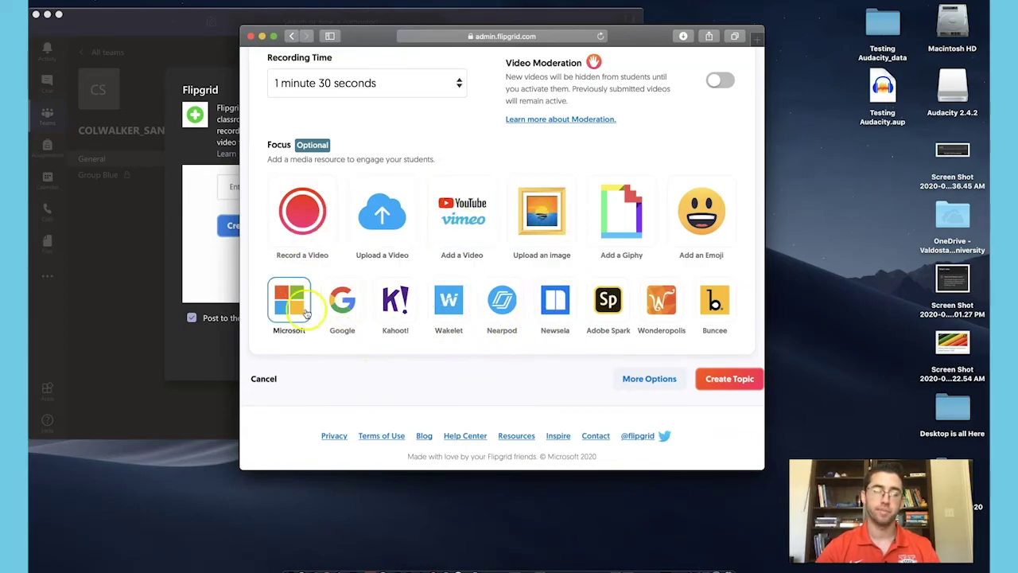
{"action": "left_click", "coordinate": [733, 378]}
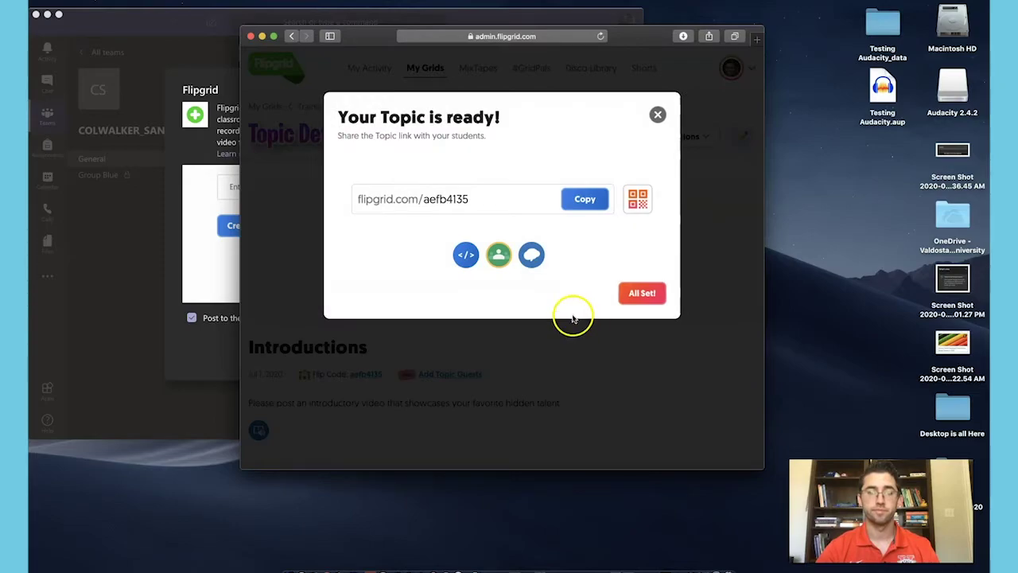
{"action": "left_click", "coordinate": [472, 199]}
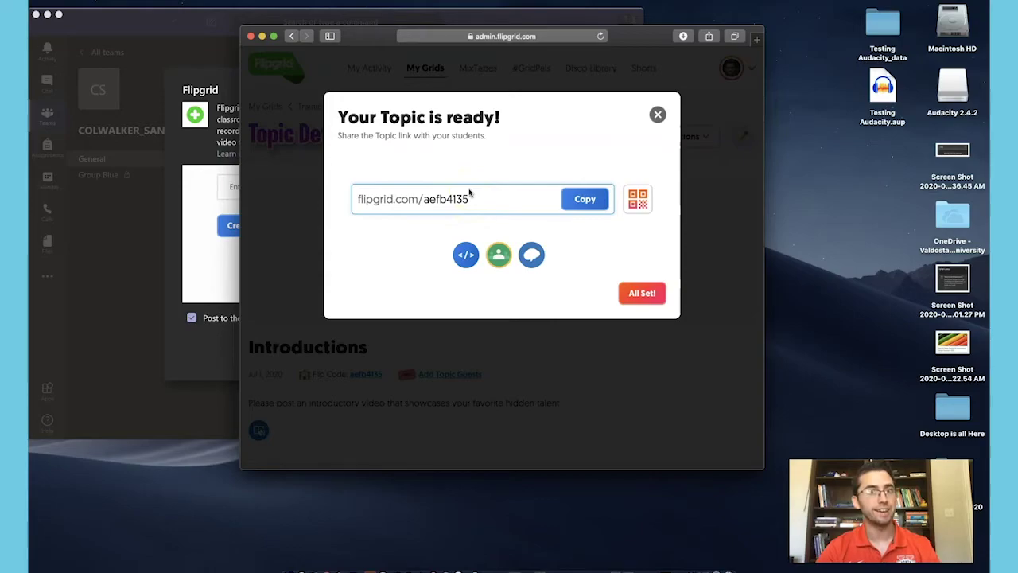
{"action": "left_click", "coordinate": [586, 203]}
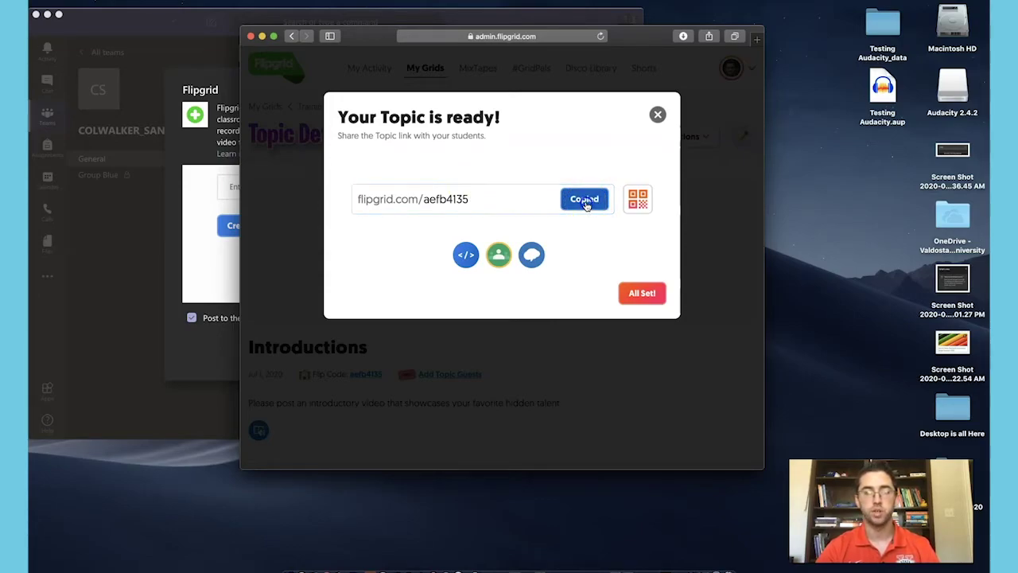
{"action": "left_click", "coordinate": [640, 294]}
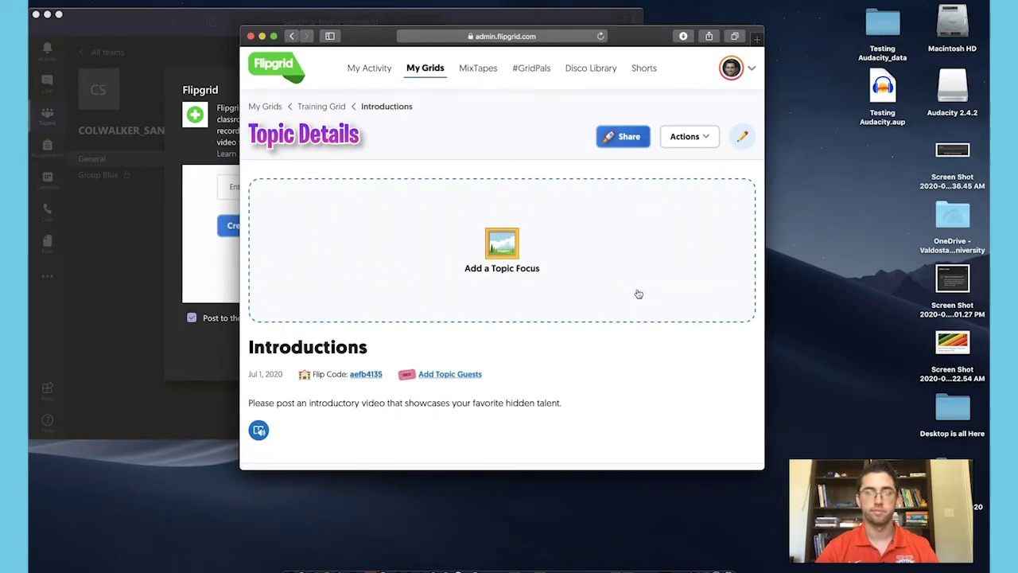
Step: Look over the Introductions topic's details and its editing options for attachments, status and video features, and return to the topic's responses
{"action": "scroll", "coordinate": [638, 293], "scroll_direction": "down", "scroll_amount": 5}
{"action": "scroll", "coordinate": [637, 293], "scroll_direction": "up", "scroll_amount": 3}
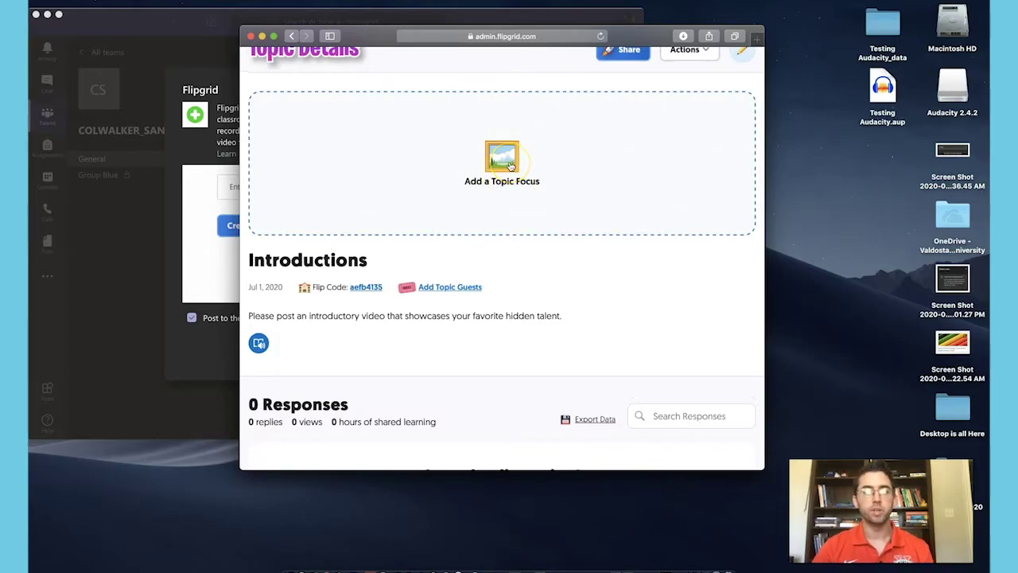
{"action": "left_click", "coordinate": [509, 164]}
{"action": "scroll", "coordinate": [508, 287], "scroll_direction": "down", "scroll_amount": 2}
{"action": "scroll", "coordinate": [507, 288], "scroll_direction": "down", "scroll_amount": 3}
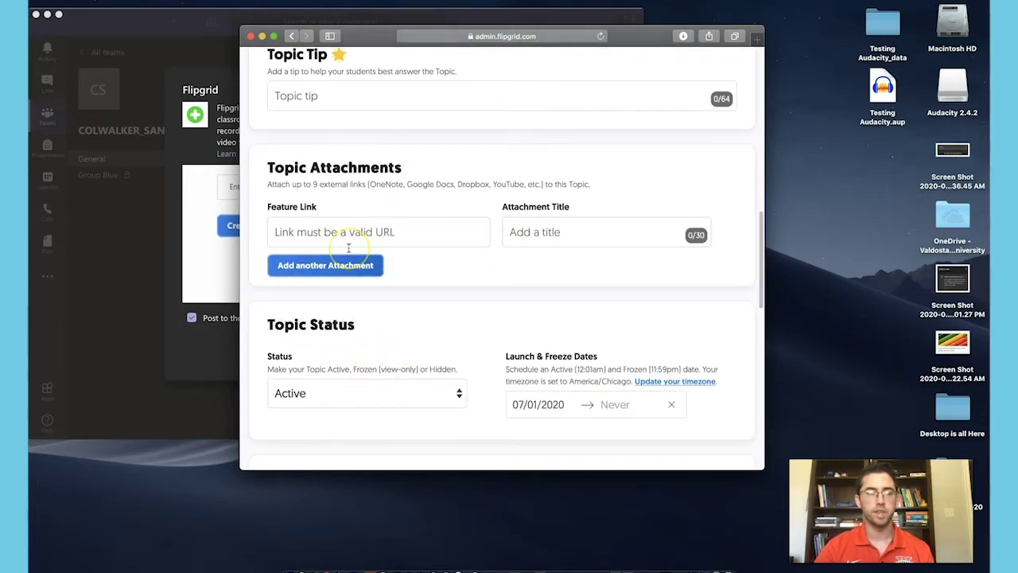
{"action": "scroll", "coordinate": [348, 248], "scroll_direction": "up", "scroll_amount": 2}
{"action": "scroll", "coordinate": [348, 248], "scroll_direction": "up", "scroll_amount": 2}
{"action": "scroll", "coordinate": [349, 248], "scroll_direction": "down", "scroll_amount": 4}
{"action": "scroll", "coordinate": [348, 248], "scroll_direction": "down", "scroll_amount": 7}
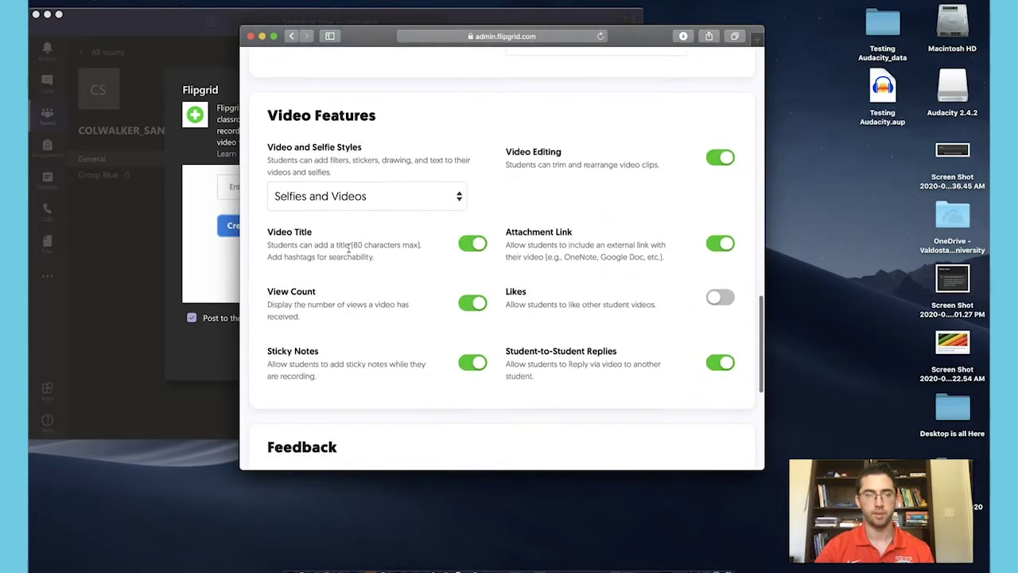
{"action": "scroll", "coordinate": [348, 249], "scroll_direction": "down", "scroll_amount": 4}
{"action": "left_click", "coordinate": [729, 335]}
{"action": "scroll", "coordinate": [613, 299], "scroll_direction": "down", "scroll_amount": 5}
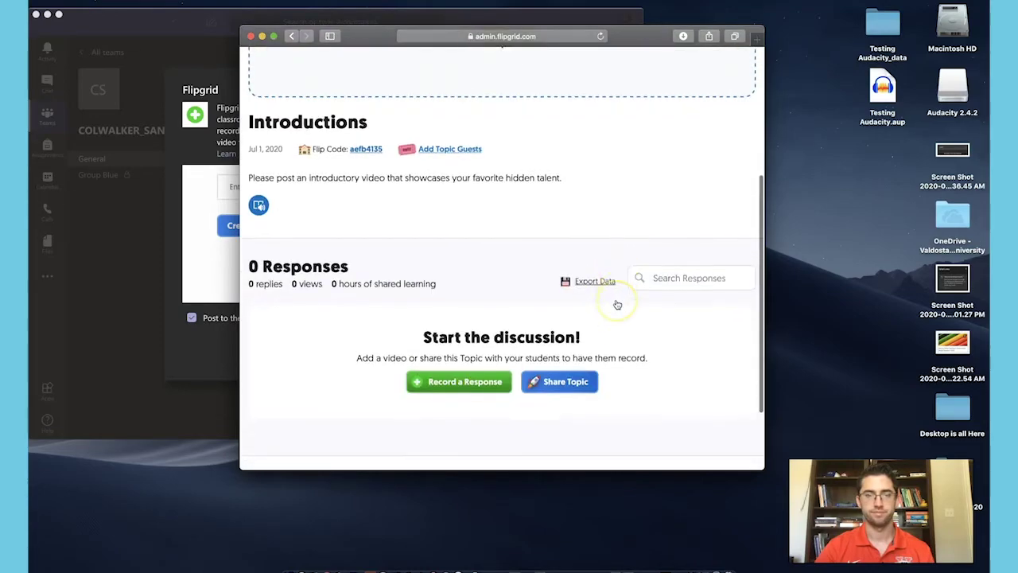
{"action": "scroll", "coordinate": [616, 304], "scroll_direction": "down", "scroll_amount": 2}
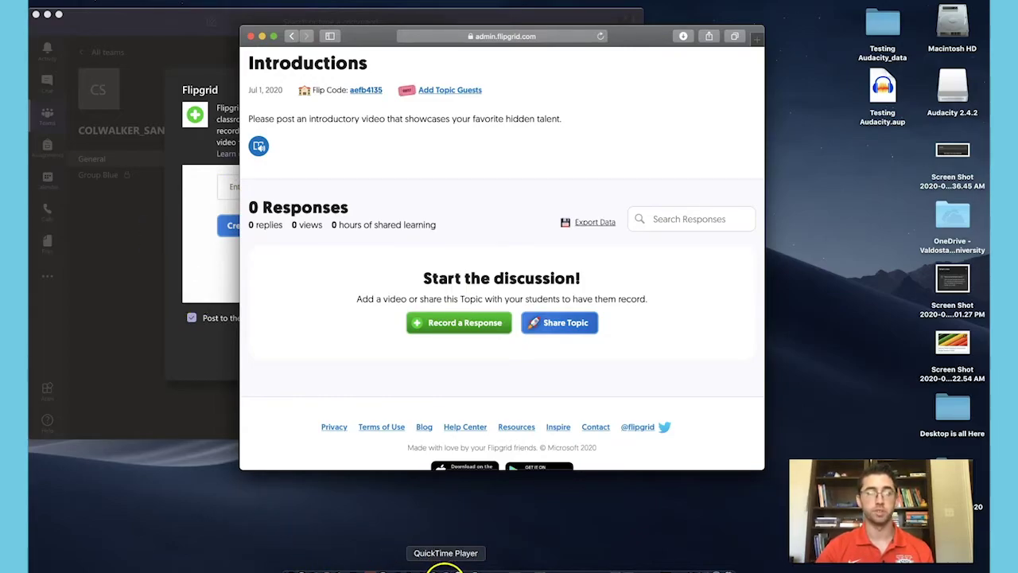
Step: Switch back to Teams, paste the Introductions topic's share link into the Flipgrid tab setup, and save the tab with channel posting enabled
{"action": "left_click", "coordinate": [163, 380]}
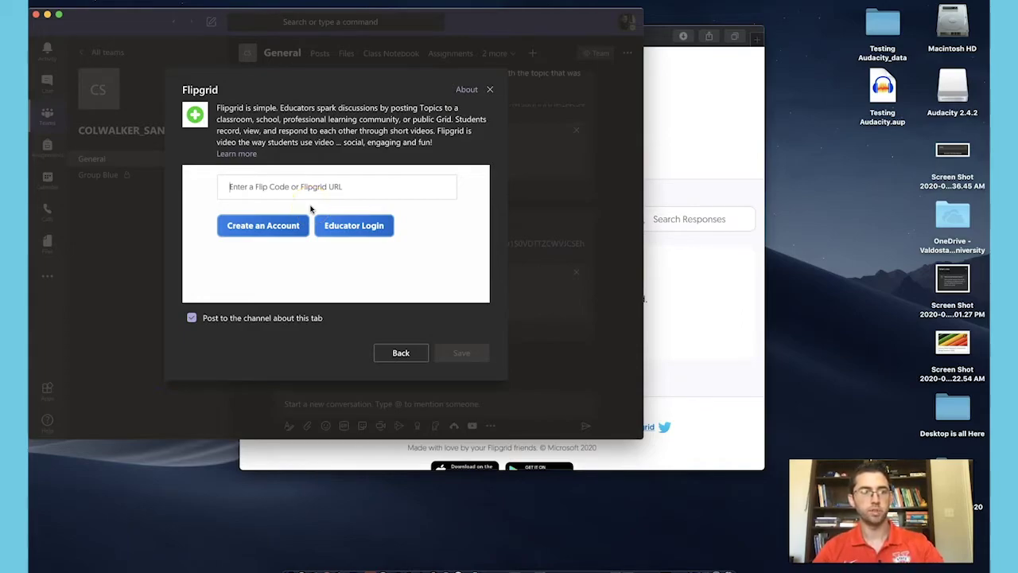
{"action": "key", "text": "super+v"}
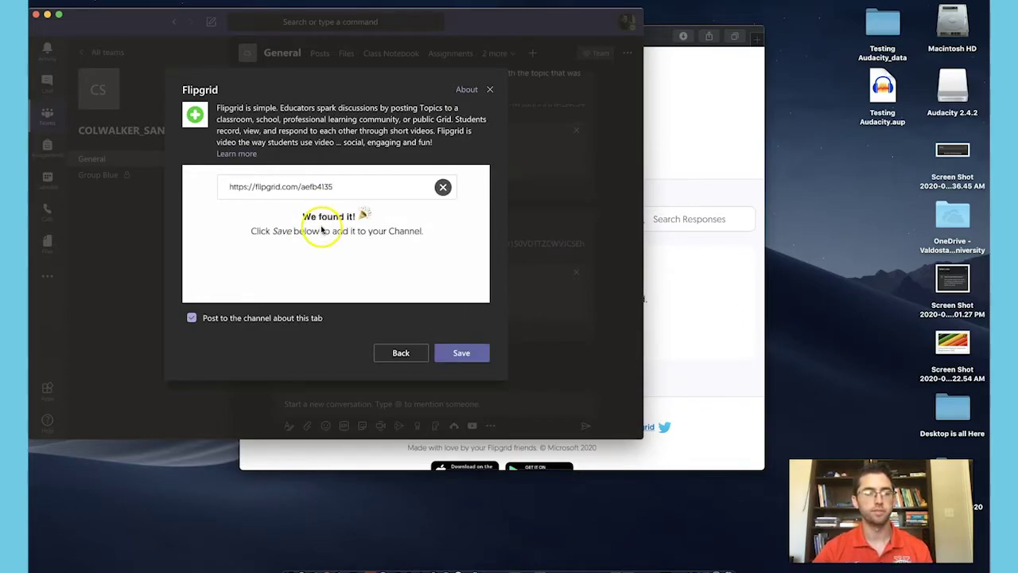
{"action": "left_click", "coordinate": [475, 356]}
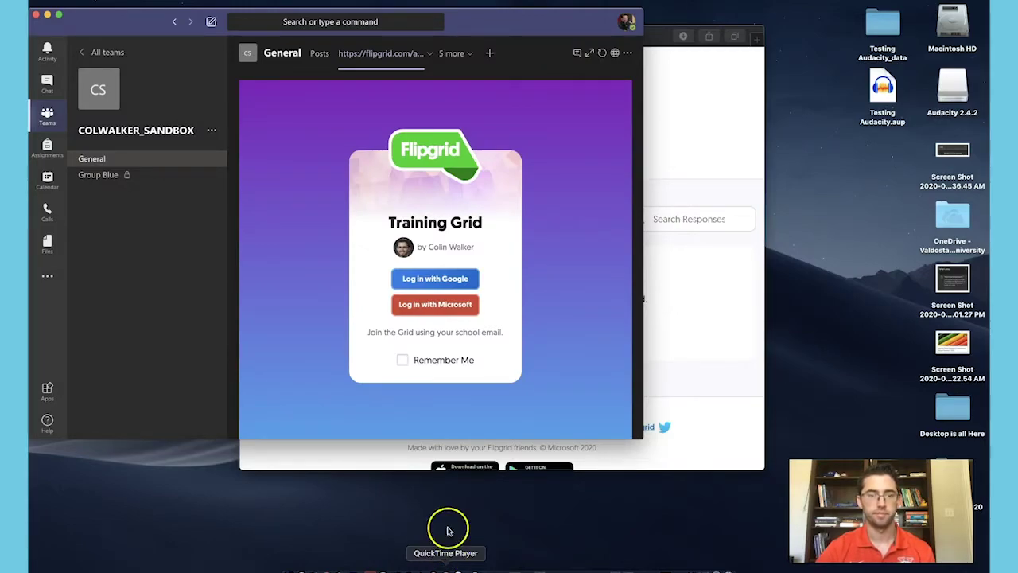
Step: Log in to the Training Grid with the Microsoft work or school account, entering the account password, verifying by mobile app notification and staying signed in
{"action": "left_click", "coordinate": [453, 307]}
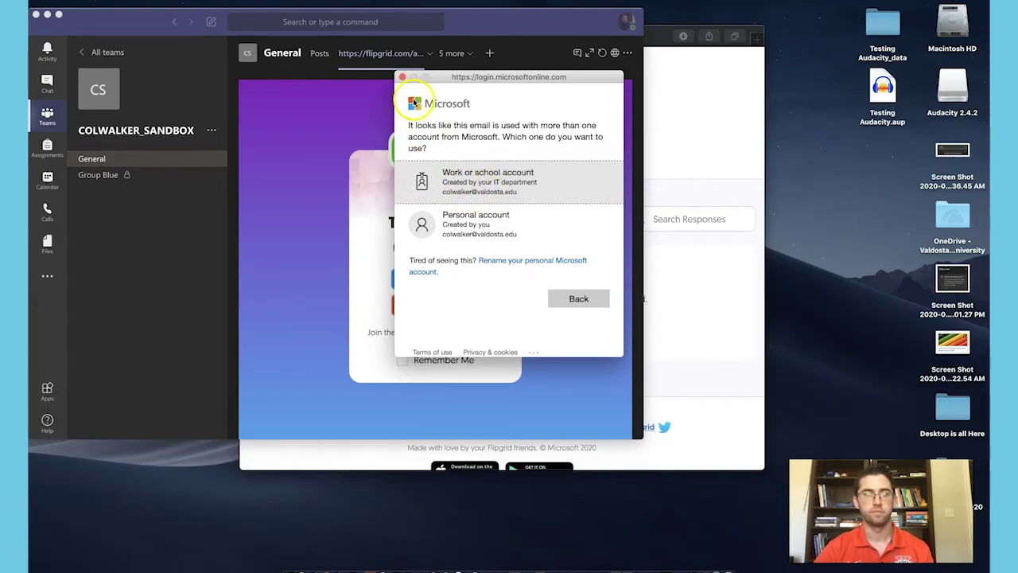
{"action": "left_click", "coordinate": [485, 189]}
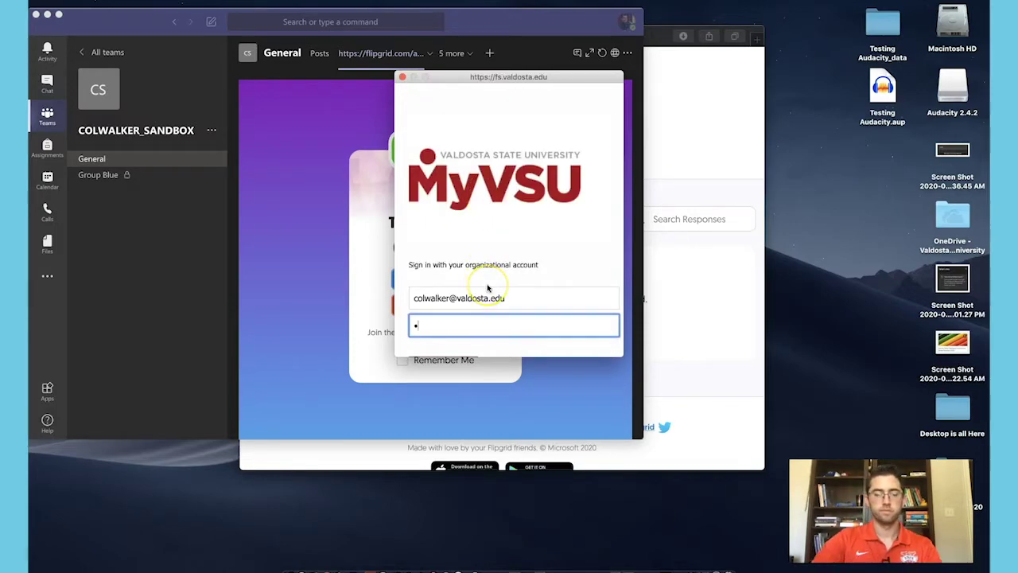
{"action": "key", "text": "Return"}
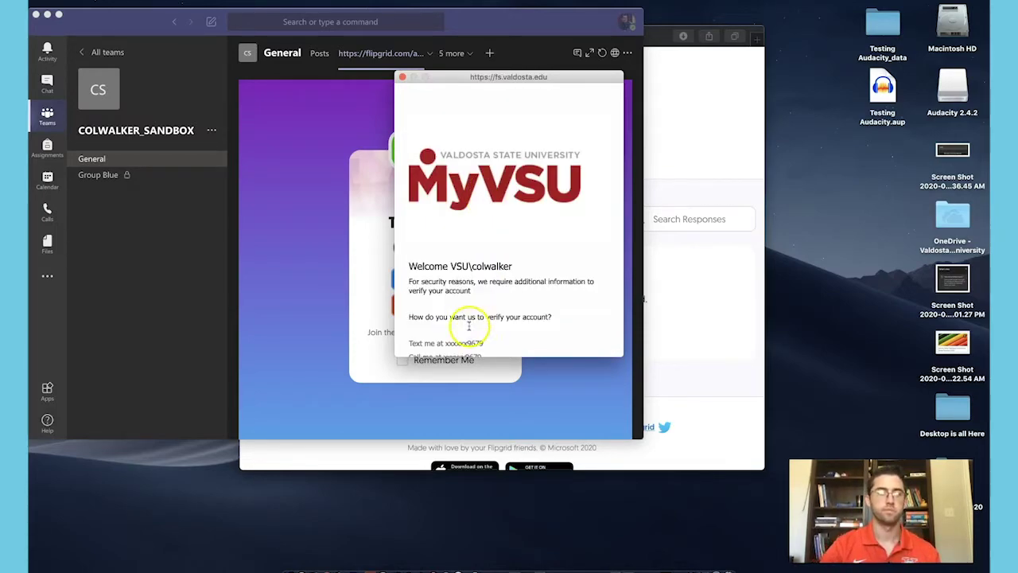
{"action": "scroll", "coordinate": [459, 332], "scroll_direction": "down", "scroll_amount": 2}
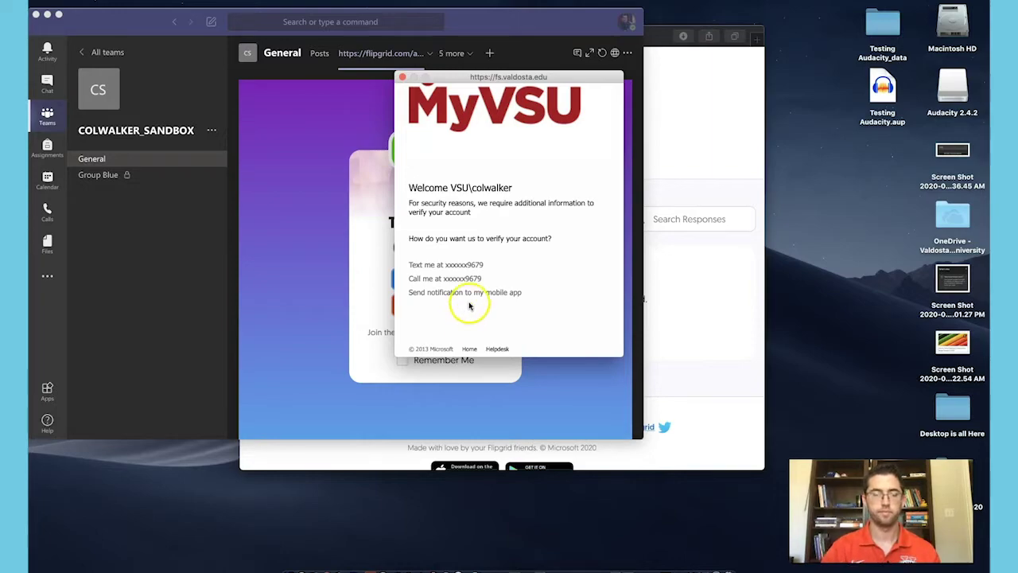
{"action": "left_click", "coordinate": [472, 292]}
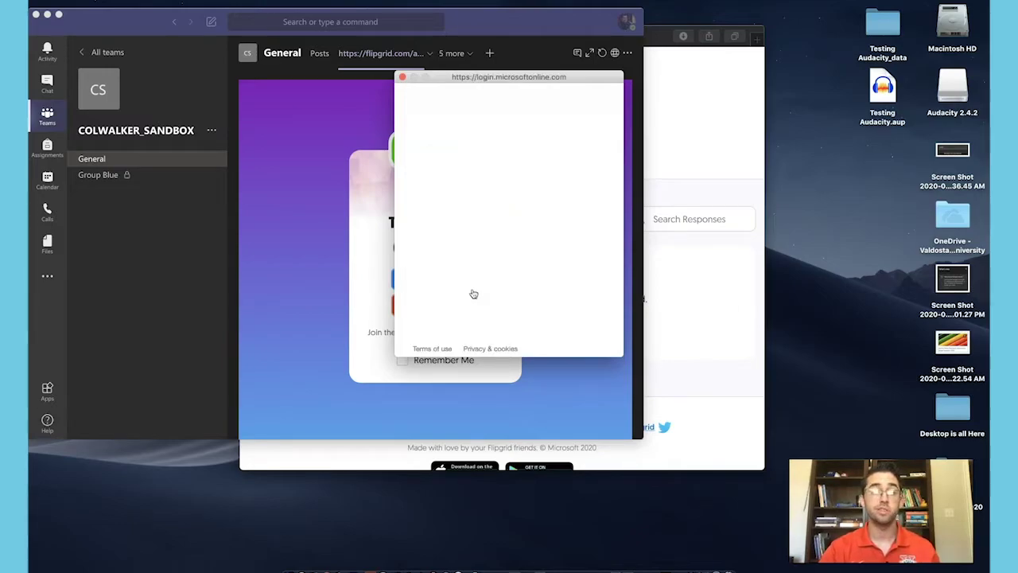
{"action": "left_click", "coordinate": [567, 251]}
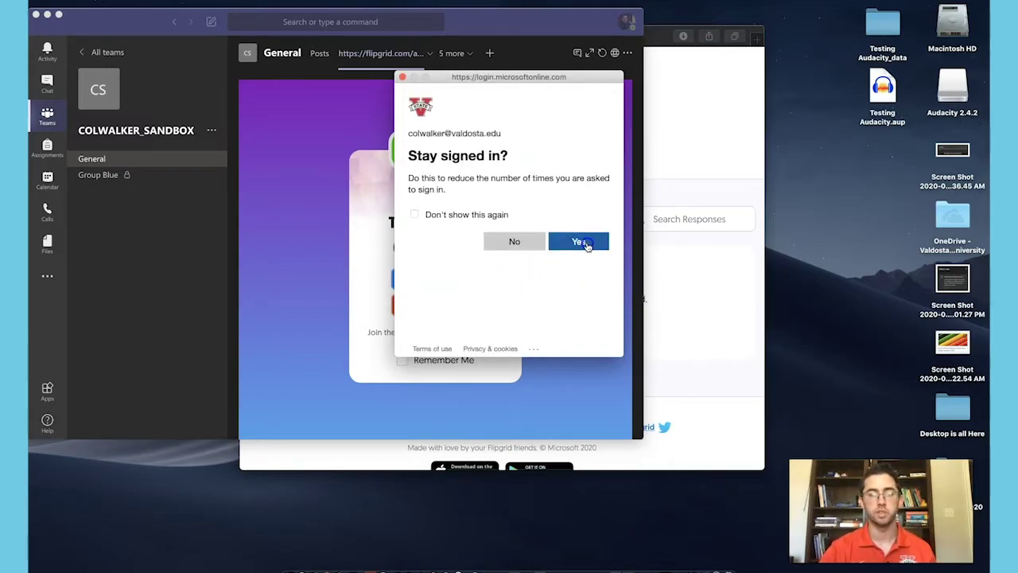
{"action": "left_click", "coordinate": [571, 282]}
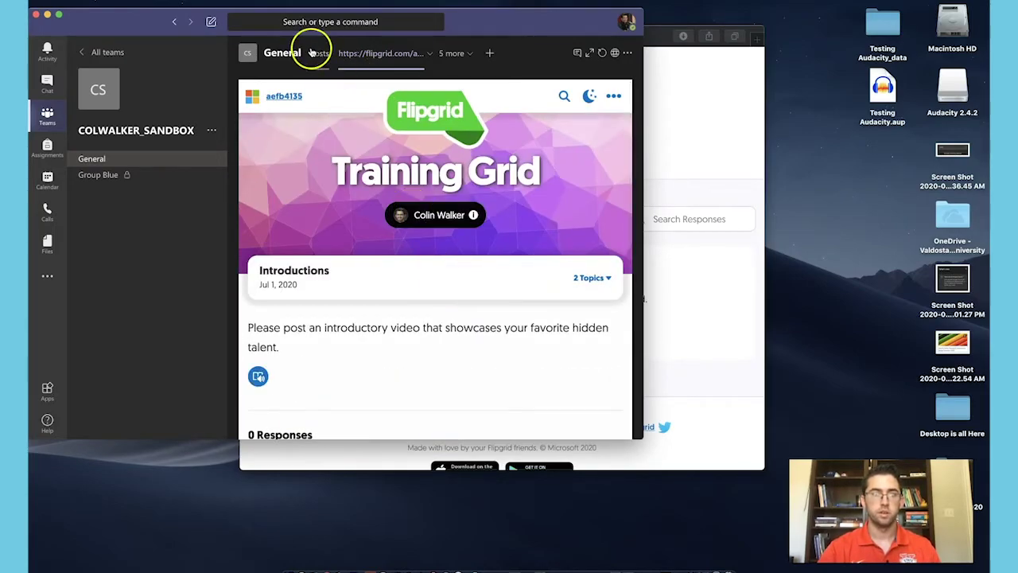
Step: Look over the Introductions topic in the Flipgrid tab, and return to the General channel's posts to view the announcement
{"action": "scroll", "coordinate": [312, 159], "scroll_direction": "down", "scroll_amount": 5}
{"action": "scroll", "coordinate": [311, 159], "scroll_direction": "up", "scroll_amount": 4}
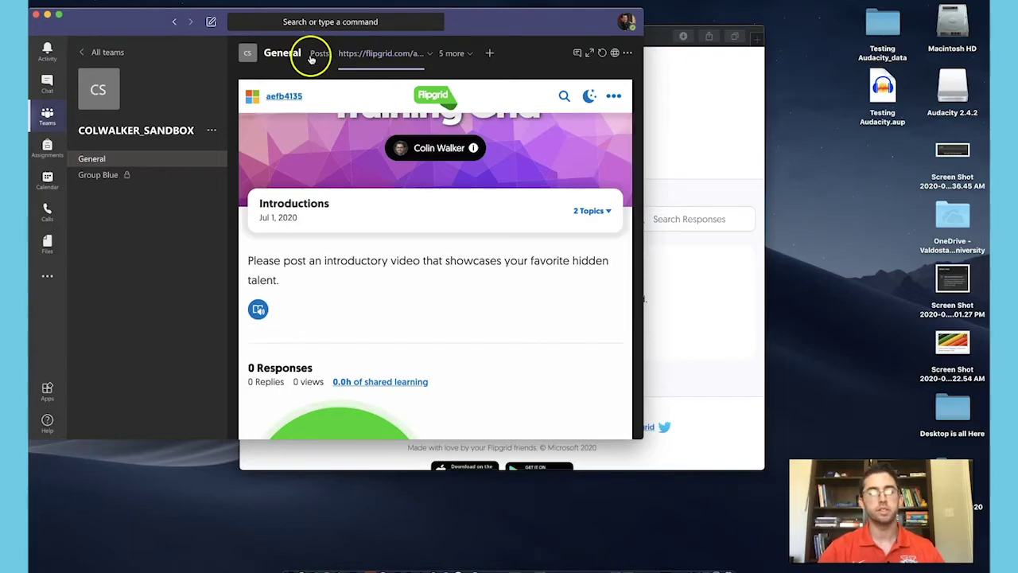
{"action": "left_click", "coordinate": [321, 53]}
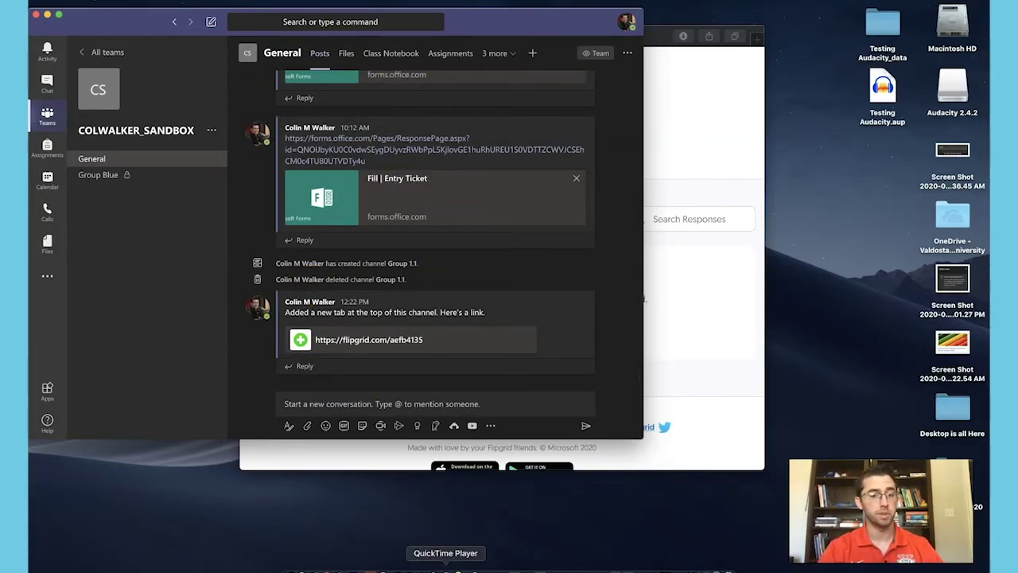
Step: Switch to QuickTime Player, start a new movie recording with the connected iPad as camera, and place its shrunken window beside Teams
{"action": "left_click", "coordinate": [445, 566]}
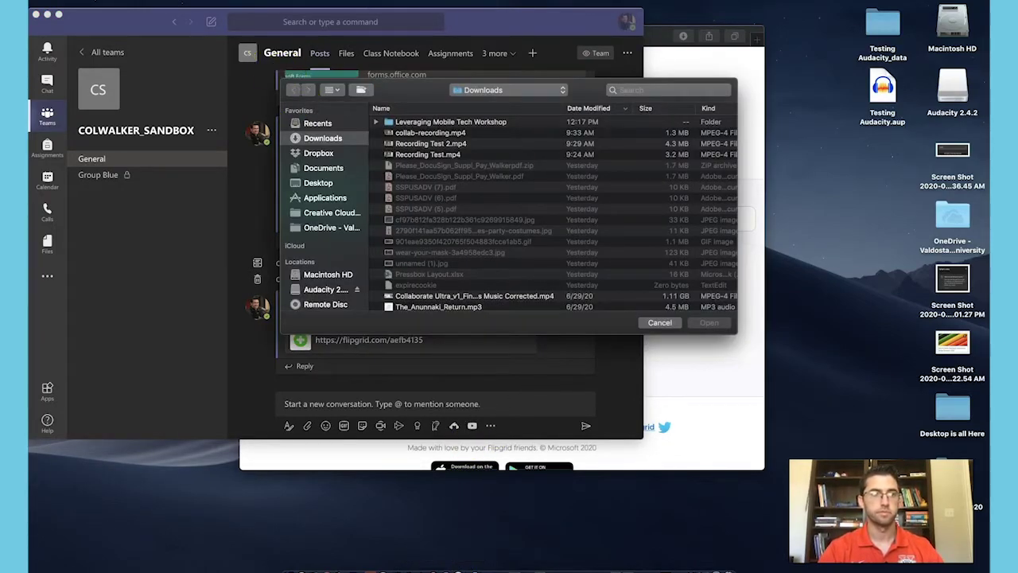
{"action": "left_click", "coordinate": [148, 1]}
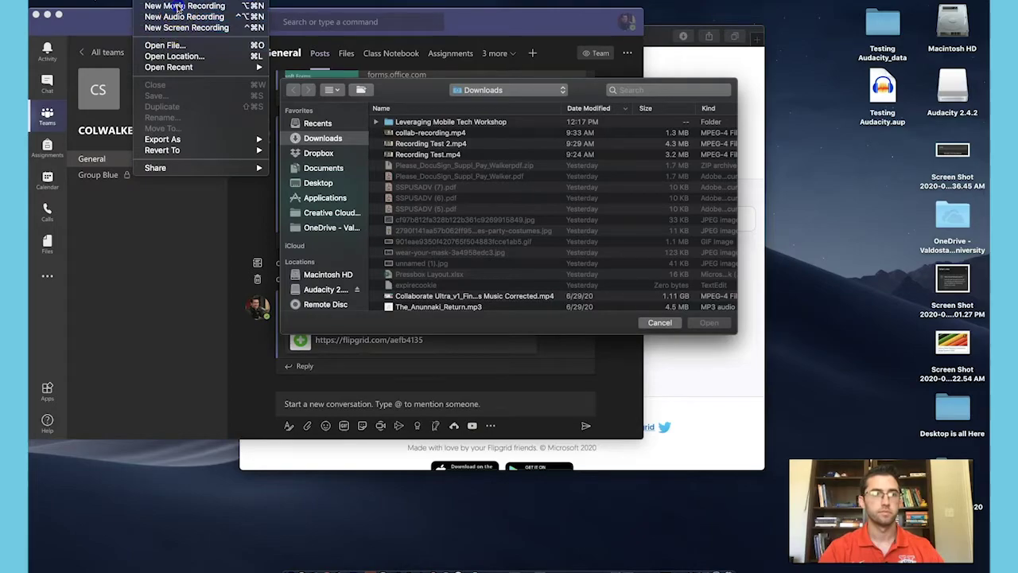
{"action": "left_click", "coordinate": [459, 143]}
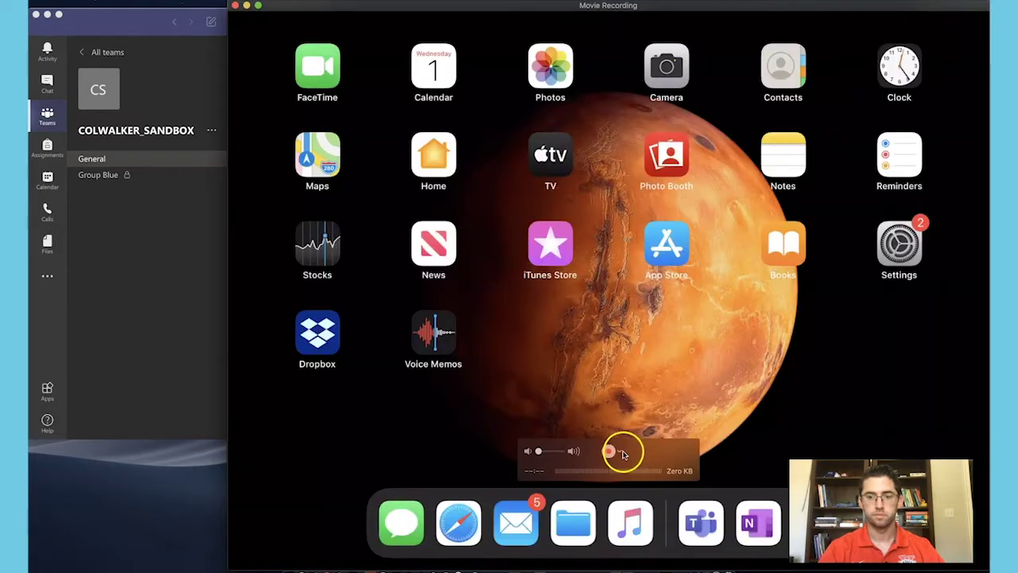
{"action": "left_click", "coordinate": [623, 452]}
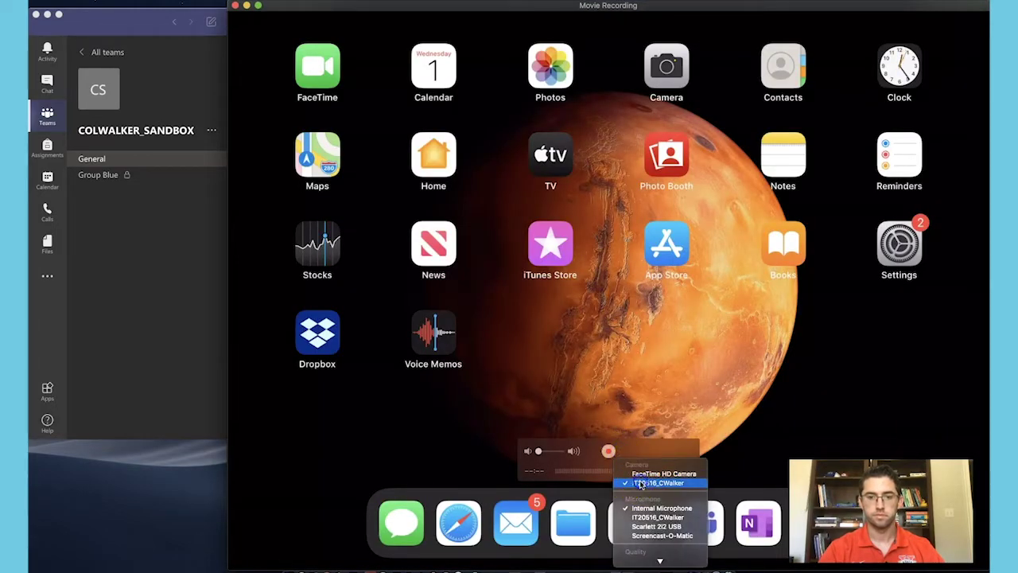
{"action": "left_click", "coordinate": [640, 483]}
{"action": "left_click_drag", "start_coordinate": [228, 557], "coordinate": [622, 347]}
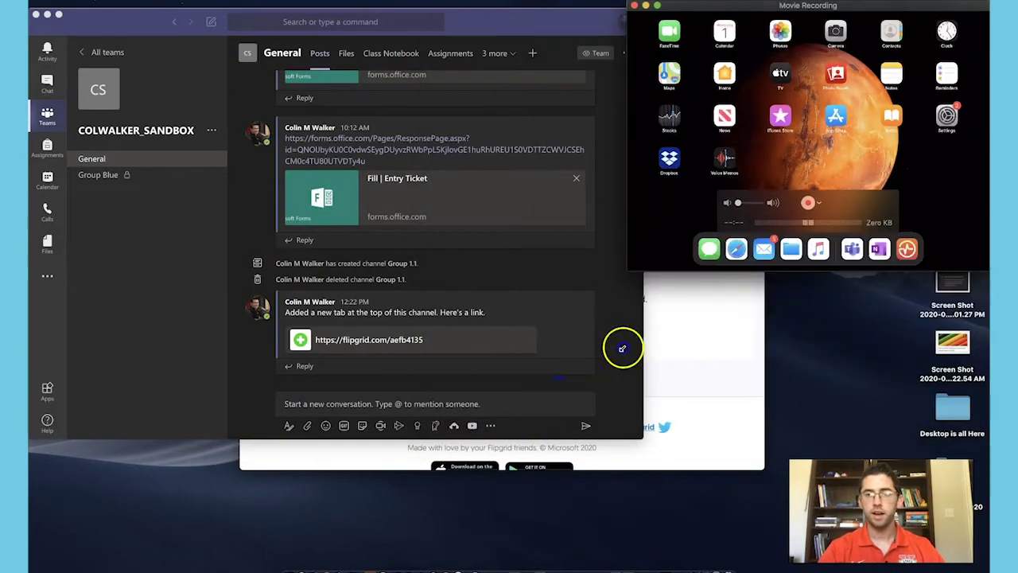
{"action": "left_click_drag", "start_coordinate": [842, 5], "coordinate": [805, 63]}
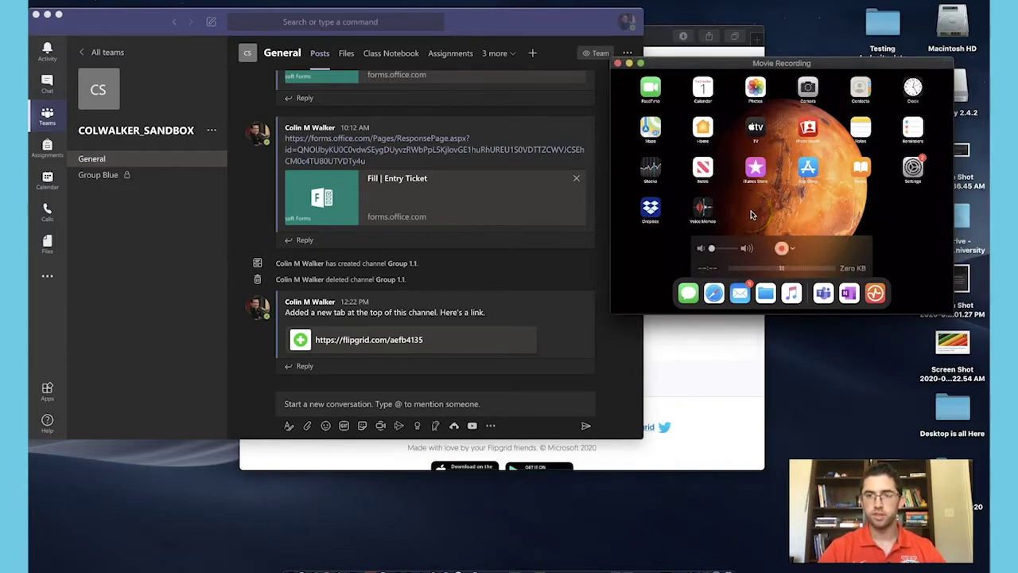
Step: Add the text label "Double Jointed Thumb!" to the Flipgrid video being recorded on the iPad
{"action": "left_click", "coordinate": [626, 113]}
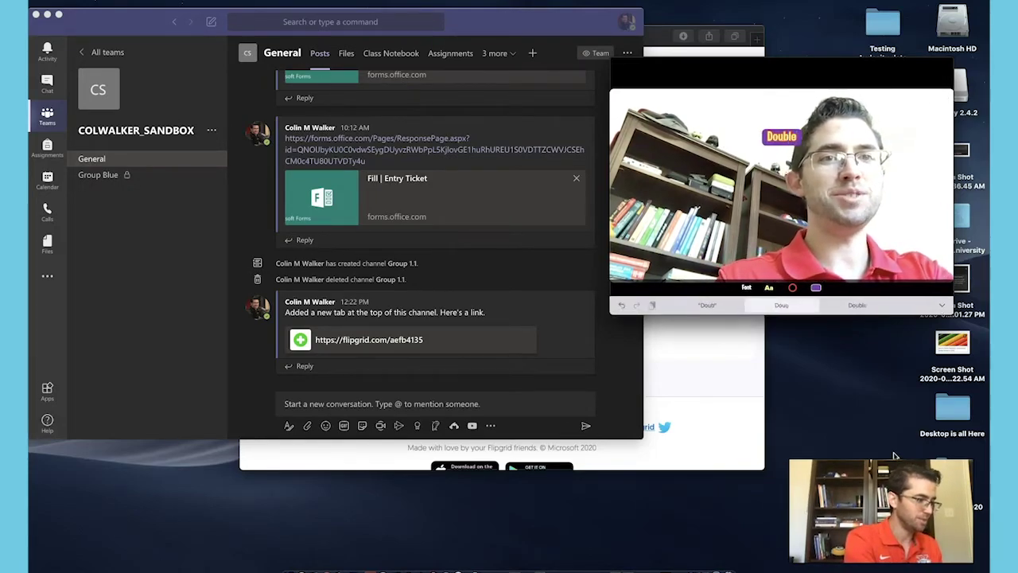
{"action": "type", "text": "umb!"}
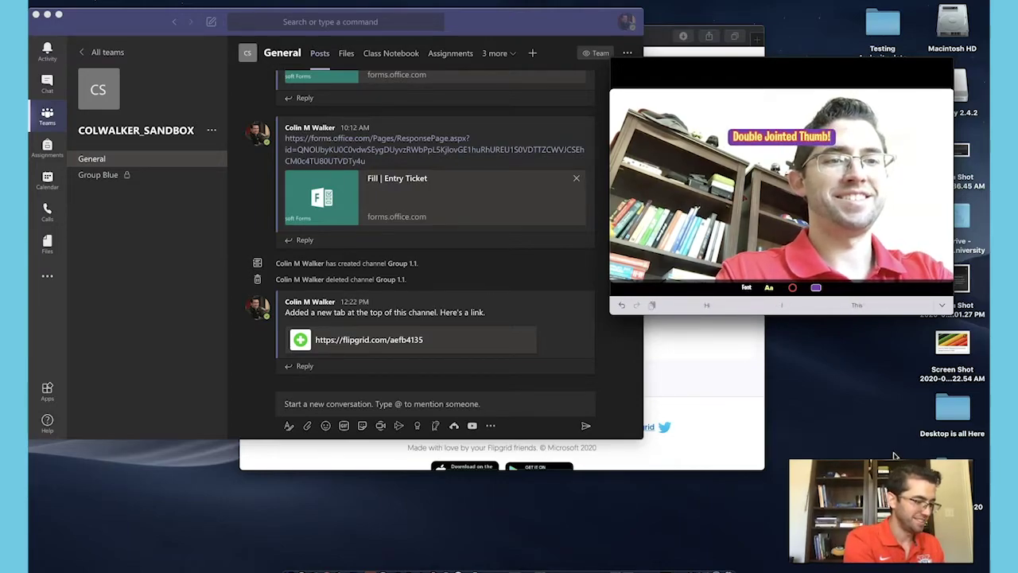
{"action": "key", "text": "Return"}
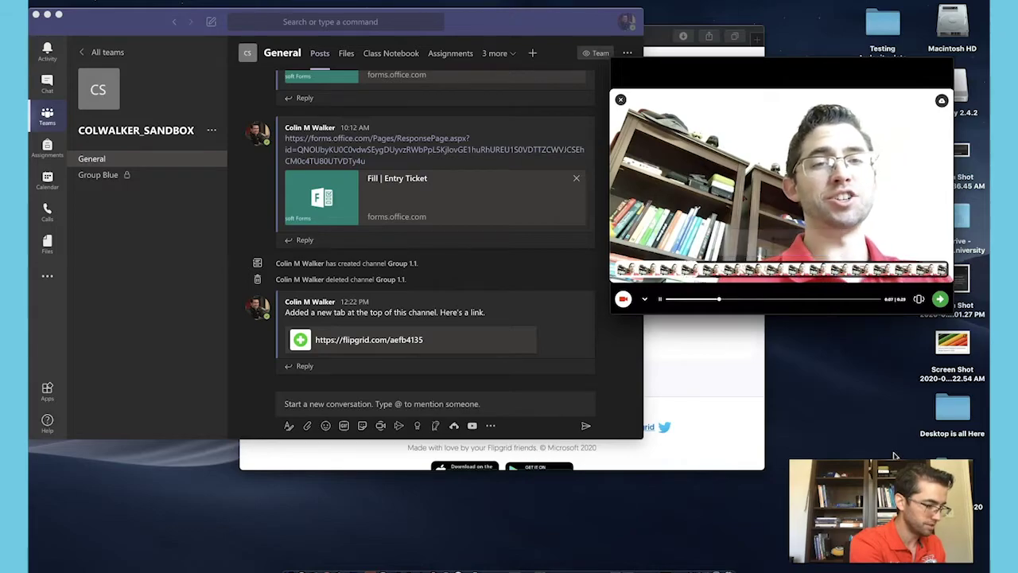
Step: Review the recorded video and its clip trimming view, and continue to the selfie stage
{"action": "key", "text": "space"}
{"action": "key", "text": "Return"}
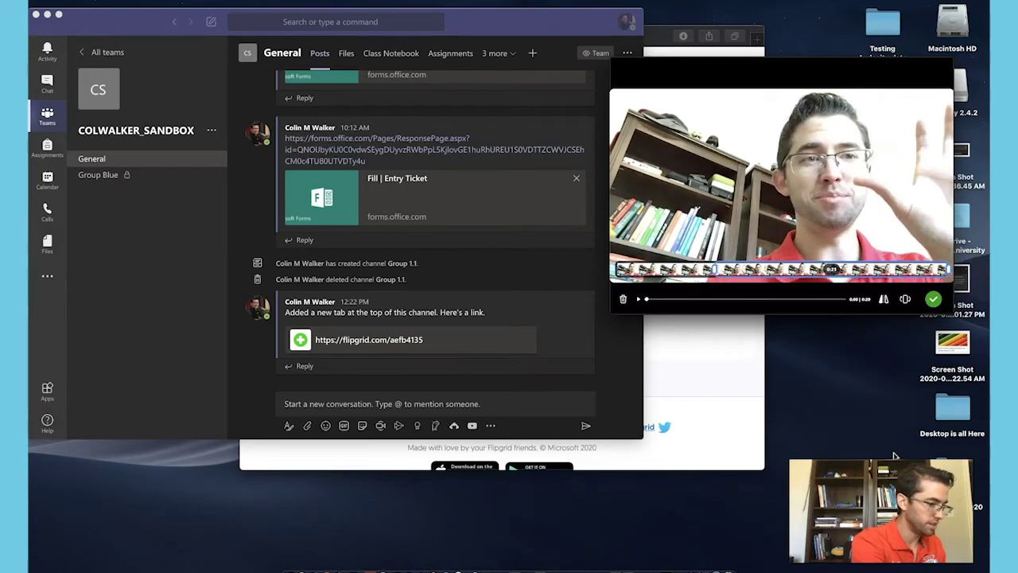
{"action": "key", "text": "space"}
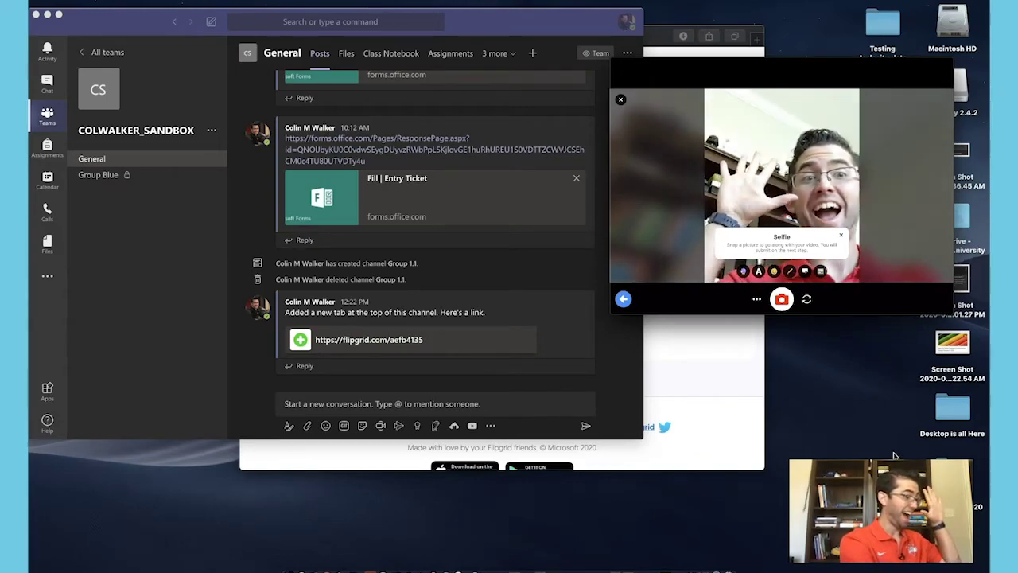
Step: Take the selfie, submit the video response without a title or link, and return to the grid
{"action": "key", "text": "space"}
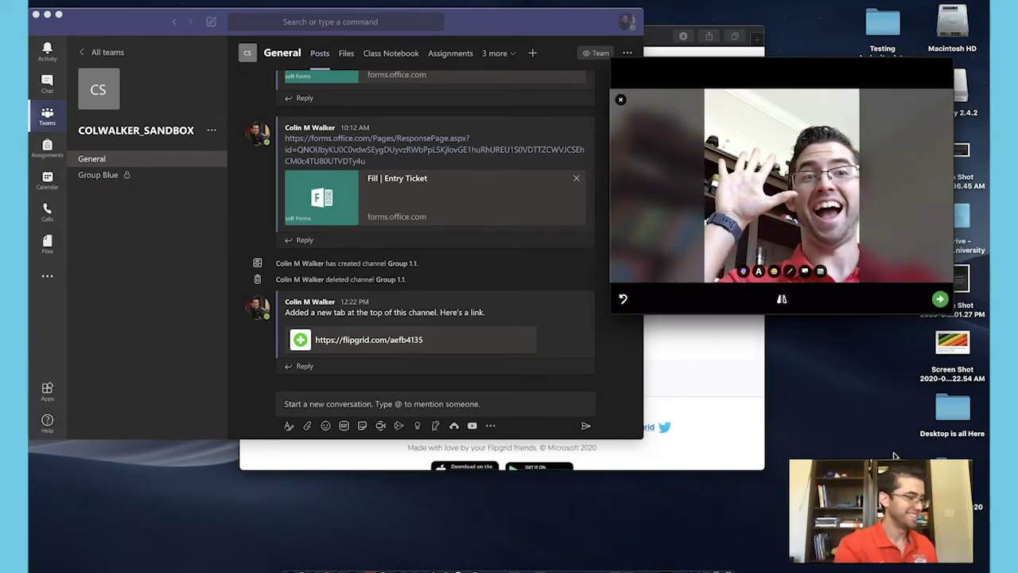
{"action": "key", "text": "Return"}
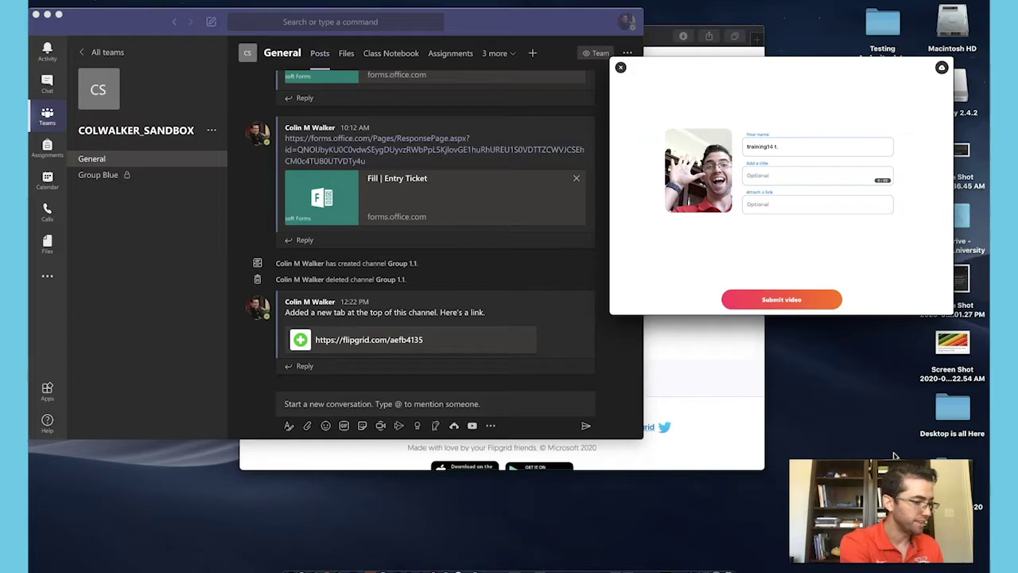
{"action": "key", "text": "Return"}
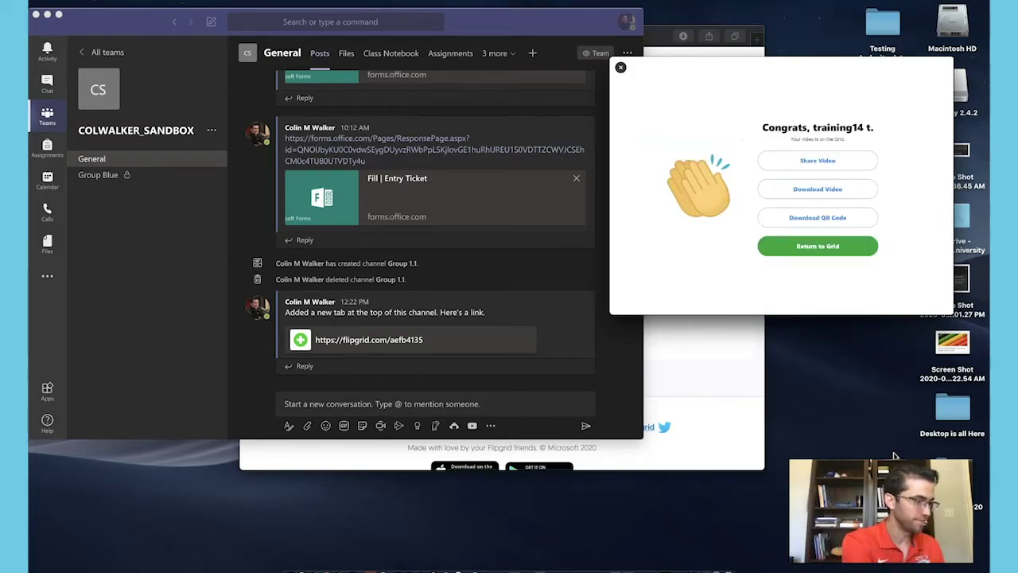
{"action": "key", "text": "Return"}
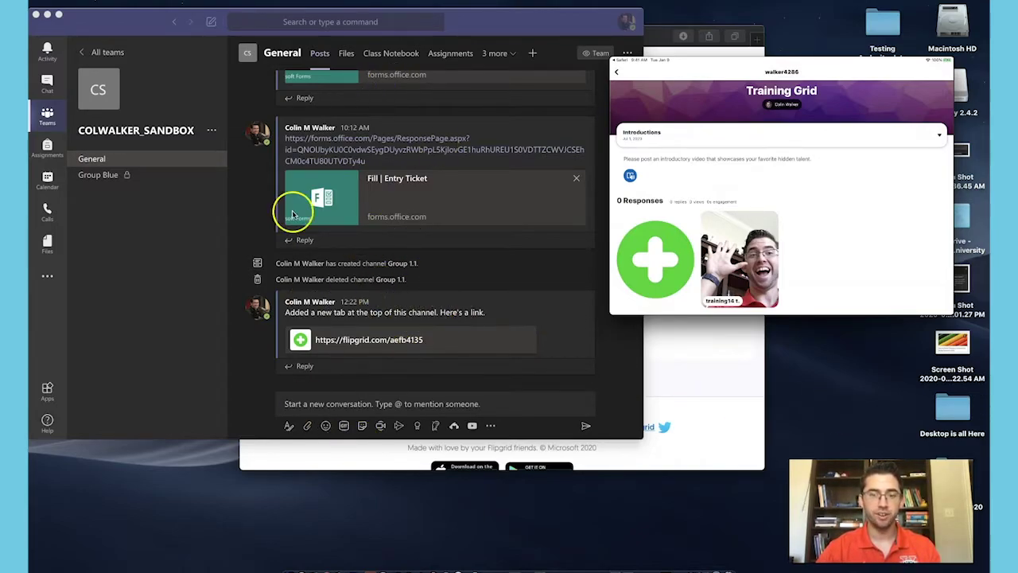
Step: Open the Flipgrid tab from its channel post in Teams and log in with the Microsoft work or school account, staying signed in
{"action": "left_click", "coordinate": [238, 363]}
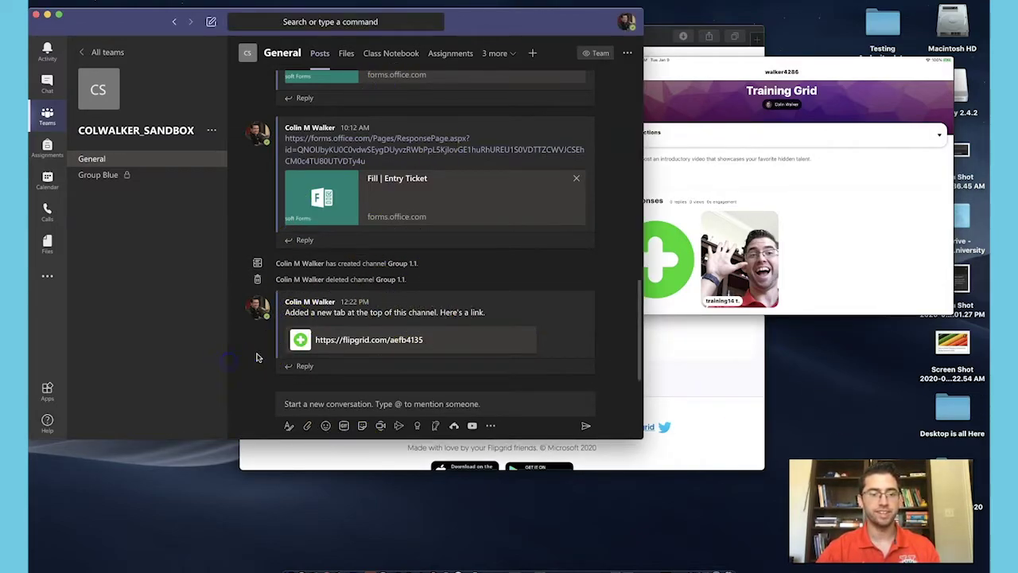
{"action": "left_click", "coordinate": [349, 342]}
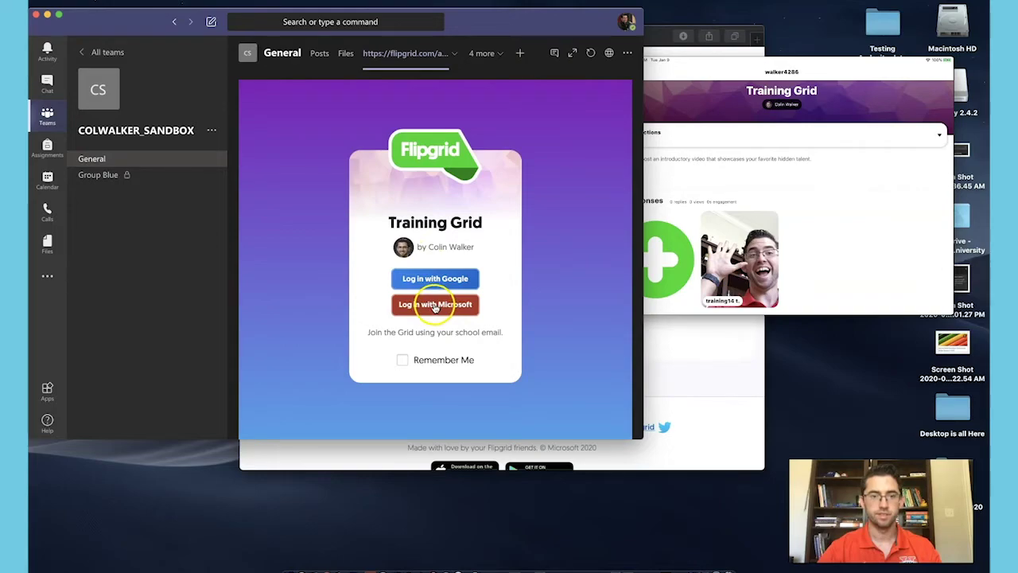
{"action": "left_click", "coordinate": [436, 306]}
{"action": "left_click_drag", "start_coordinate": [544, 84], "coordinate": [461, 62]}
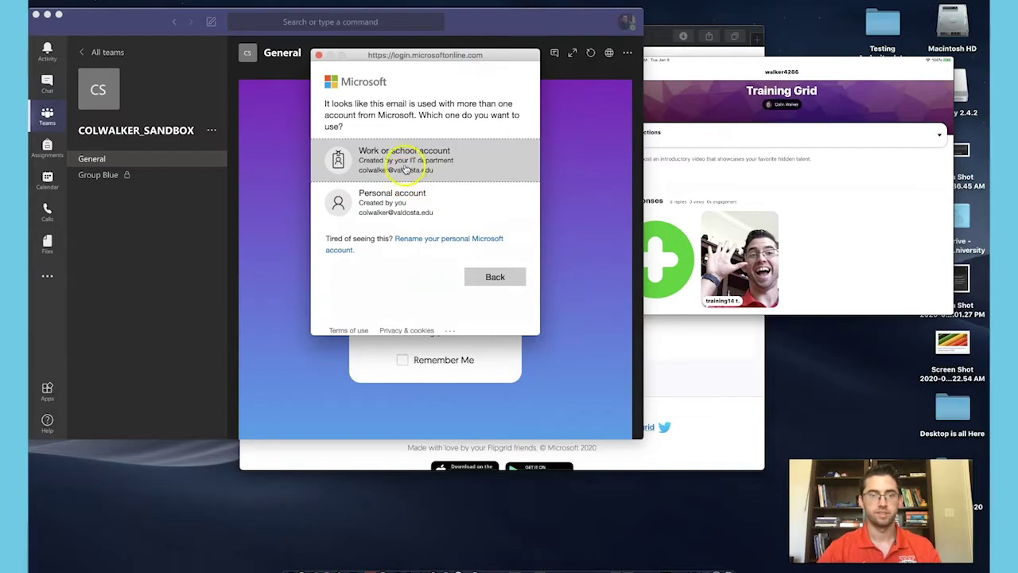
{"action": "left_click", "coordinate": [407, 164]}
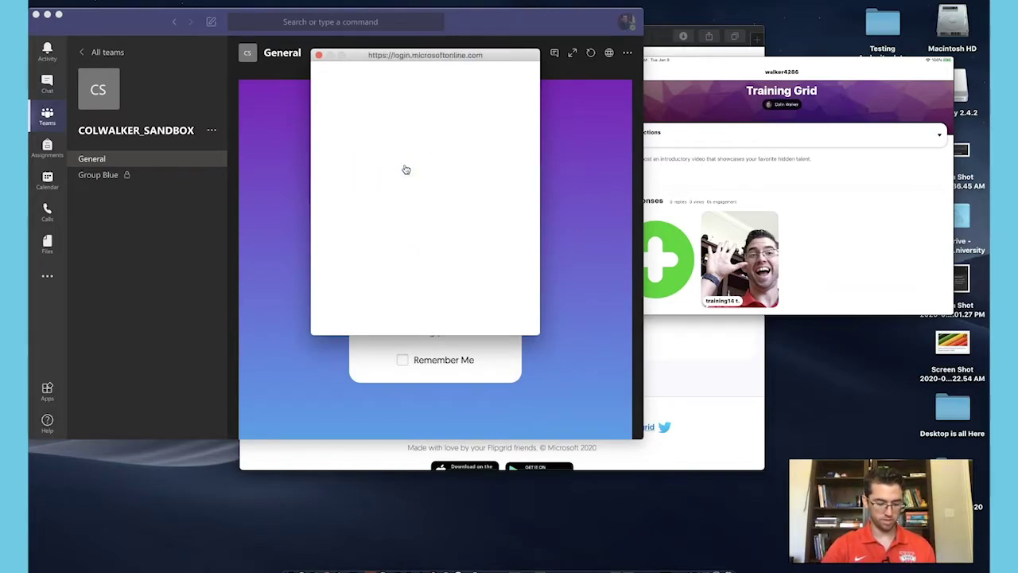
{"action": "left_click", "coordinate": [494, 220]}
{"action": "left_click", "coordinate": [497, 227]}
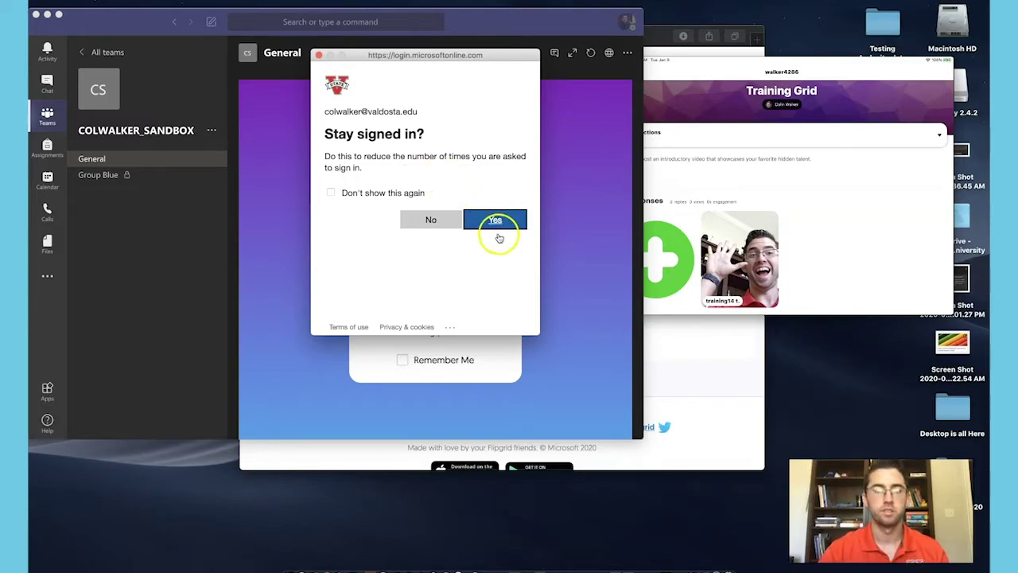
Step: Examine the newly submitted video response on the Introductions topic page, and return to the topic's heading
{"action": "scroll", "coordinate": [473, 270], "scroll_direction": "down", "scroll_amount": 5}
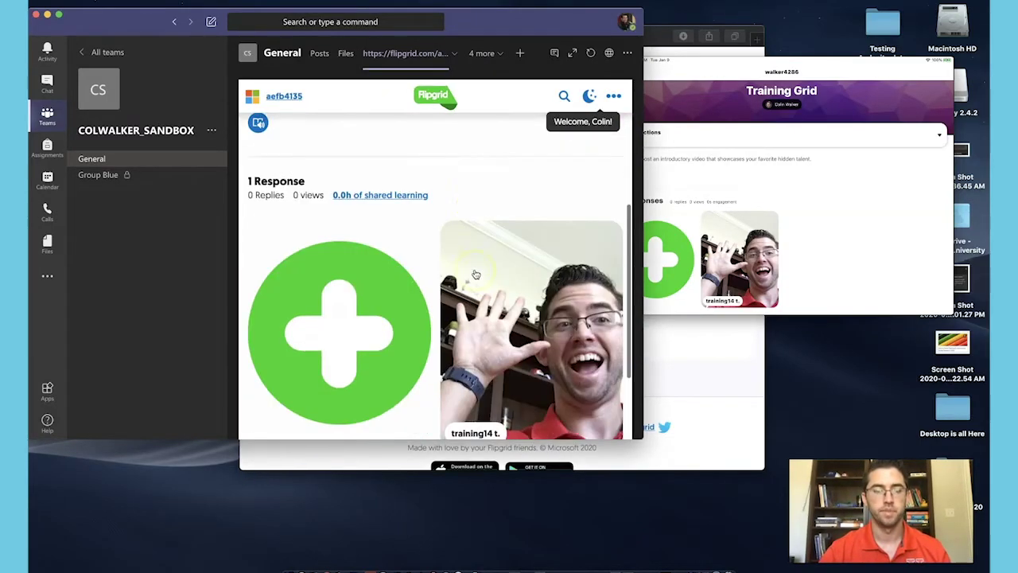
{"action": "scroll", "coordinate": [475, 275], "scroll_direction": "down", "scroll_amount": 3}
{"action": "scroll", "coordinate": [475, 274], "scroll_direction": "up", "scroll_amount": 4}
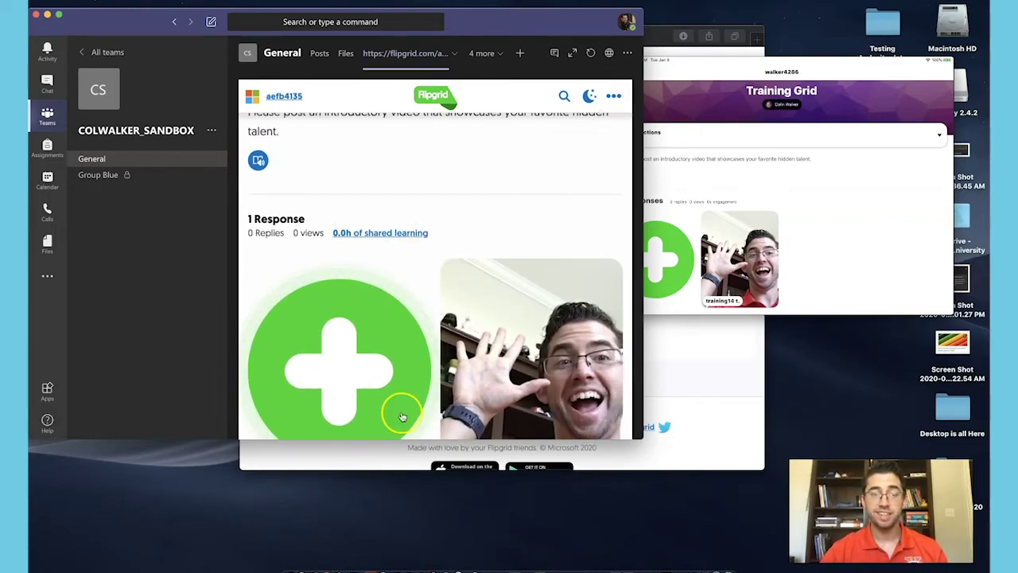
{"action": "scroll", "coordinate": [446, 397], "scroll_direction": "down", "scroll_amount": 3}
{"action": "scroll", "coordinate": [495, 382], "scroll_direction": "up", "scroll_amount": 6}
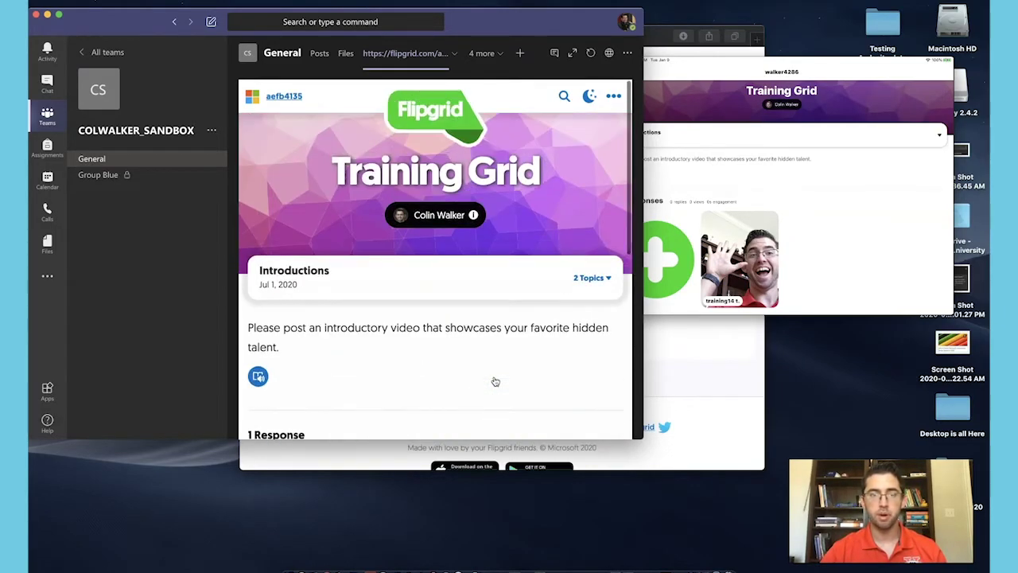
Step: Play the student's video response on the Introductions topic and pause it after about five seconds
{"action": "scroll", "coordinate": [495, 381], "scroll_direction": "down", "scroll_amount": 4}
{"action": "left_click", "coordinate": [547, 353]}
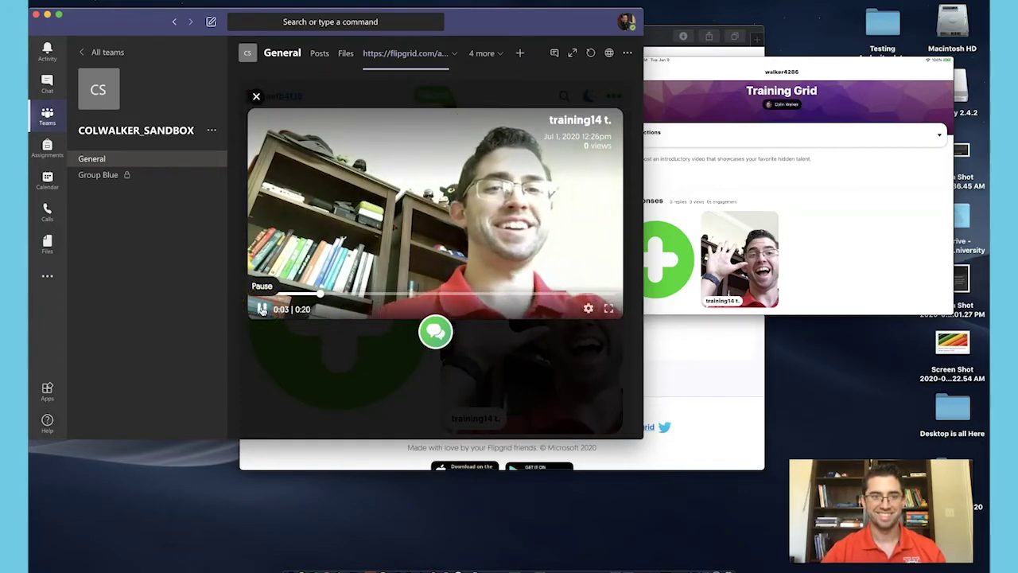
{"action": "left_click", "coordinate": [263, 309]}
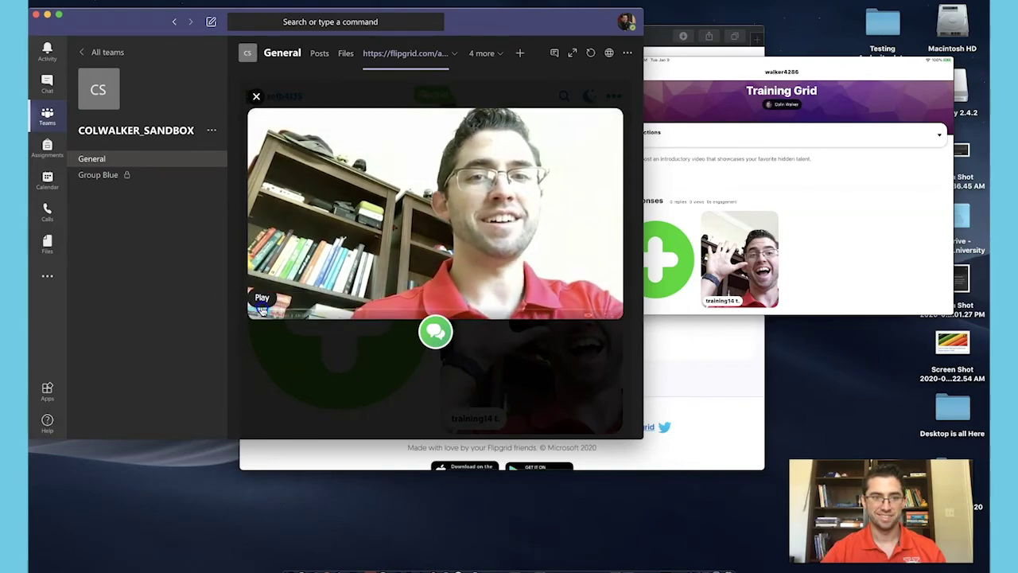
{"action": "left_click", "coordinate": [337, 316]}
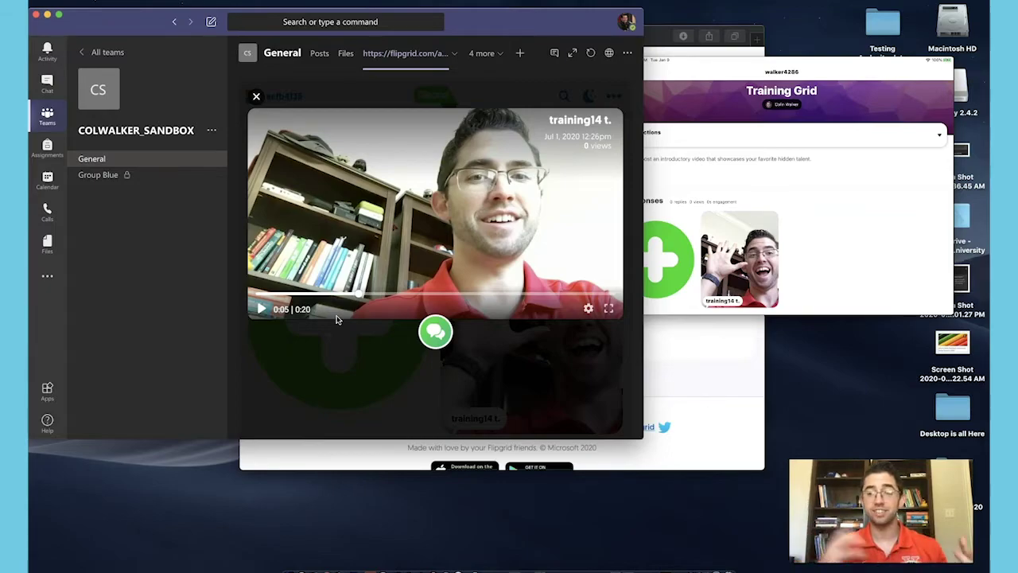
{"action": "left_click", "coordinate": [390, 341]}
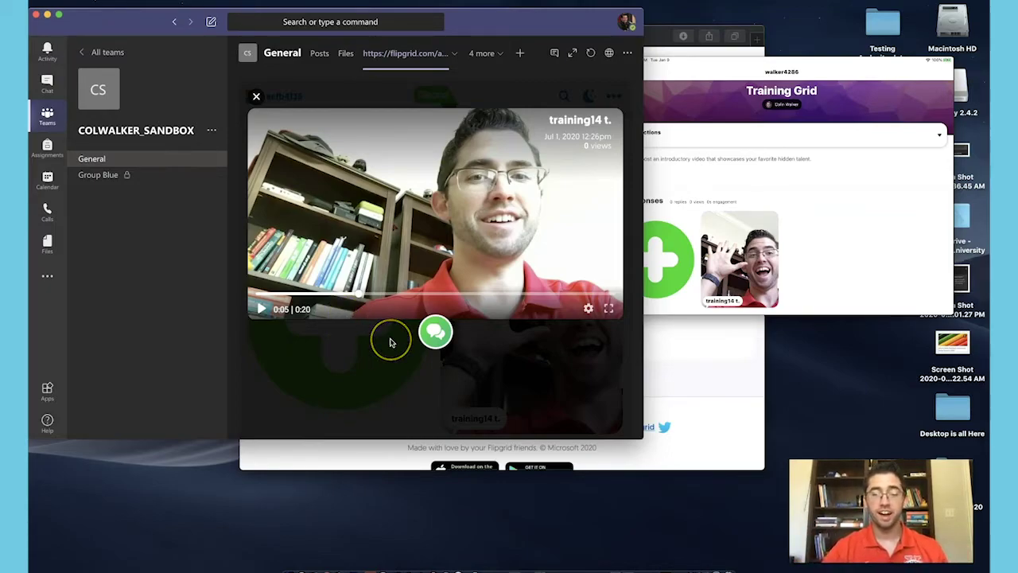
Step: Start a video reply to the student's response and record a clip about six seconds long
{"action": "left_click", "coordinate": [429, 333]}
{"action": "left_click", "coordinate": [433, 335]}
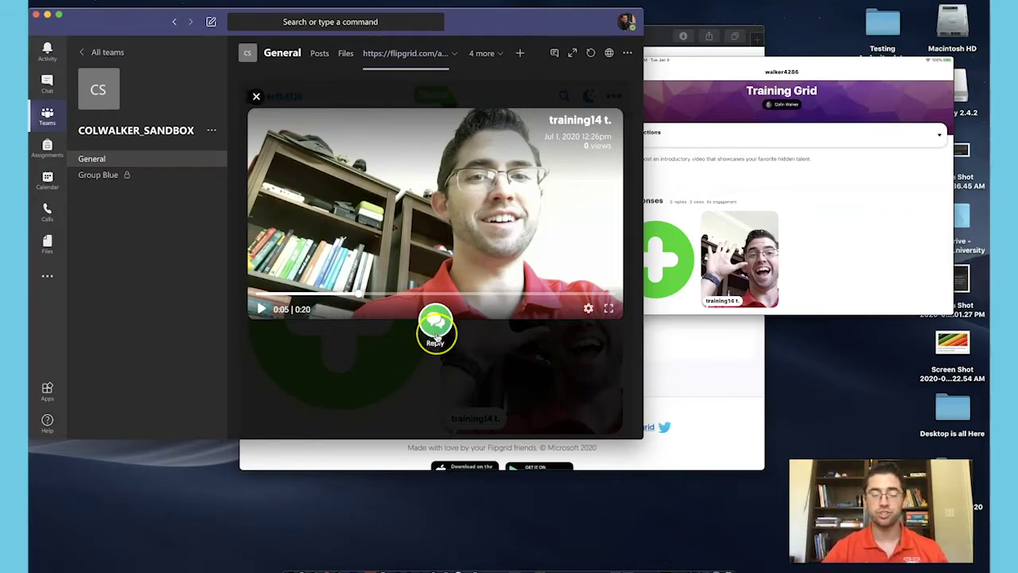
{"action": "left_click", "coordinate": [435, 334]}
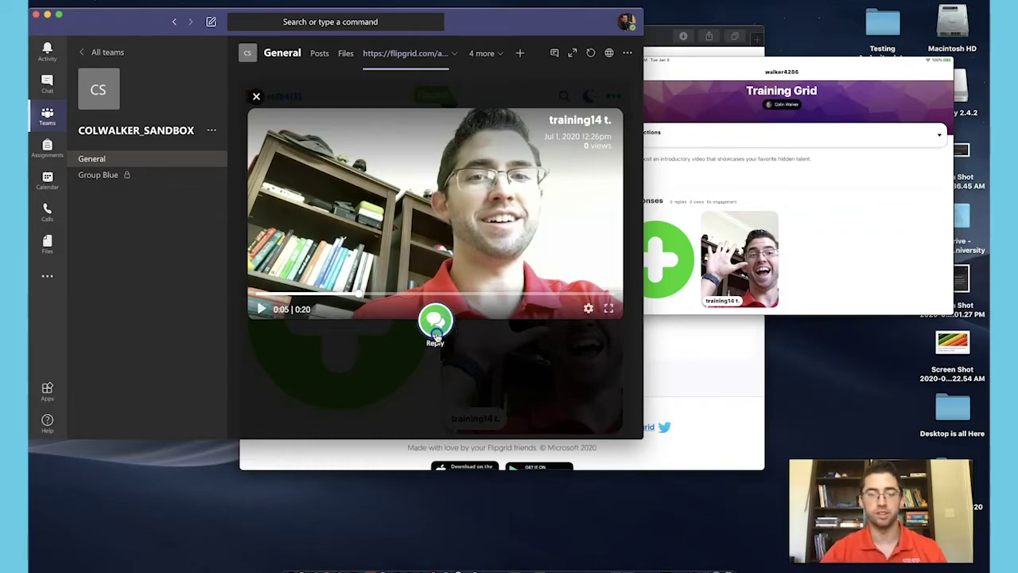
{"action": "left_click", "coordinate": [425, 353]}
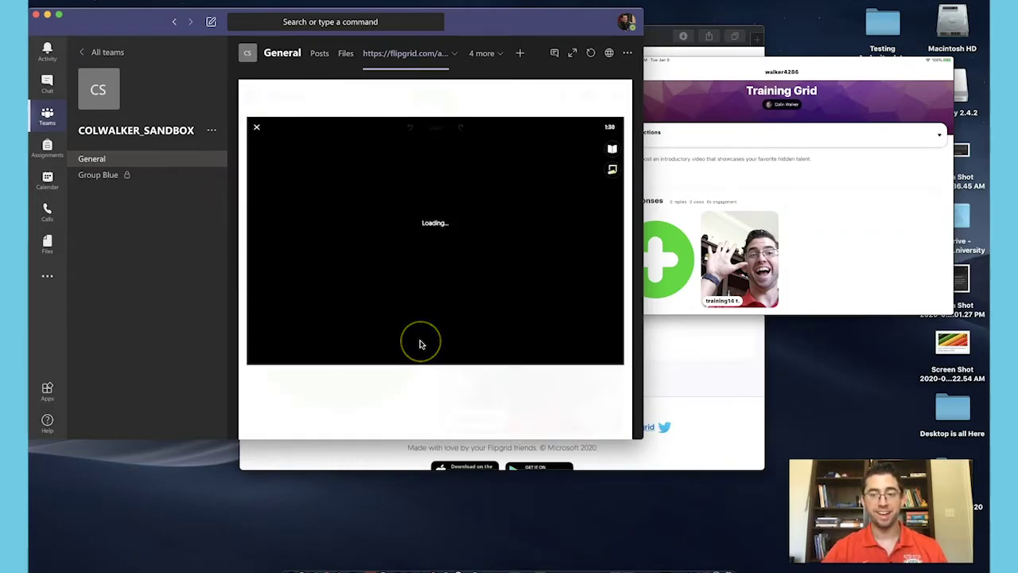
{"action": "left_click", "coordinate": [435, 348]}
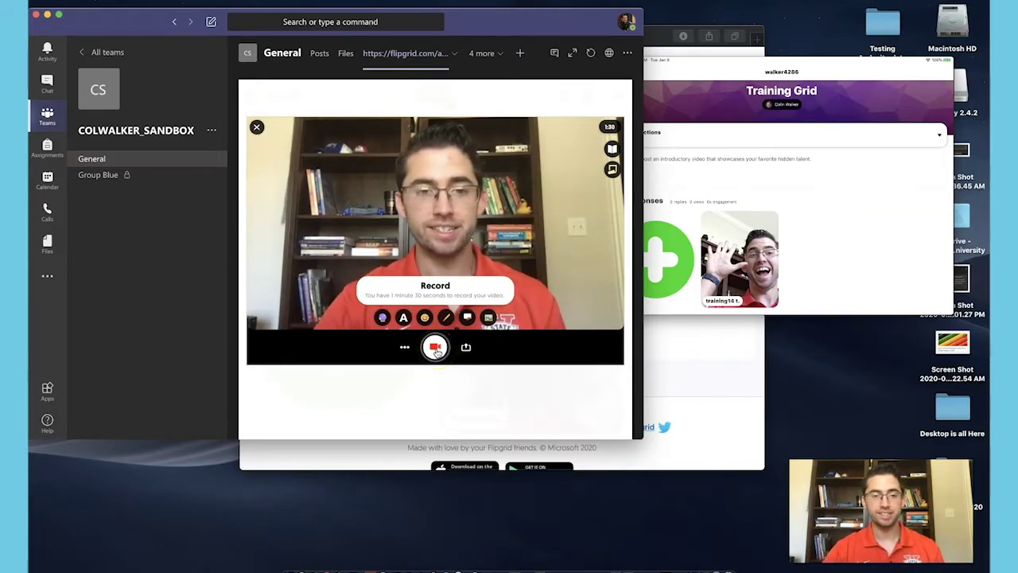
{"action": "left_click", "coordinate": [466, 348]}
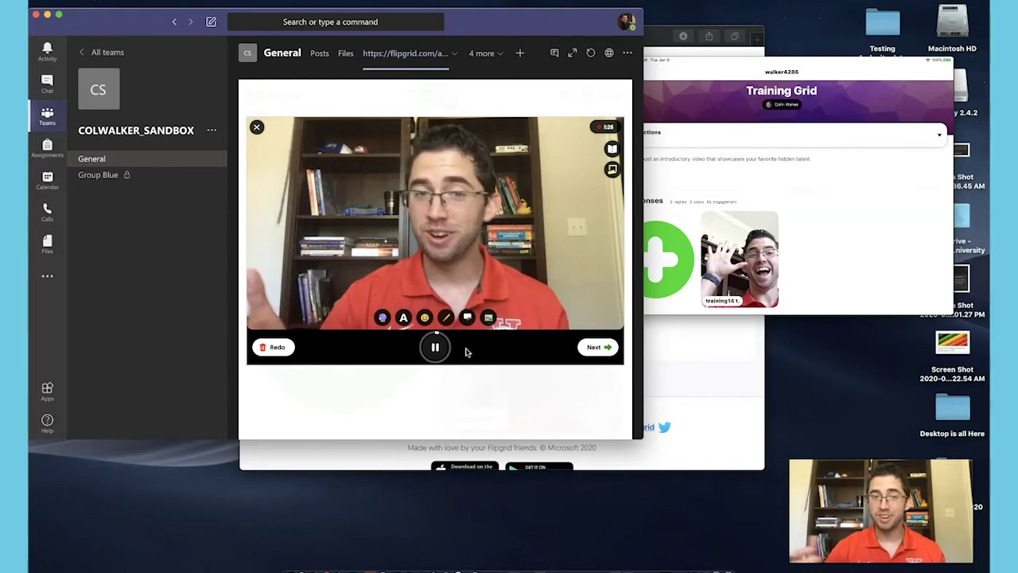
{"action": "left_click", "coordinate": [436, 347]}
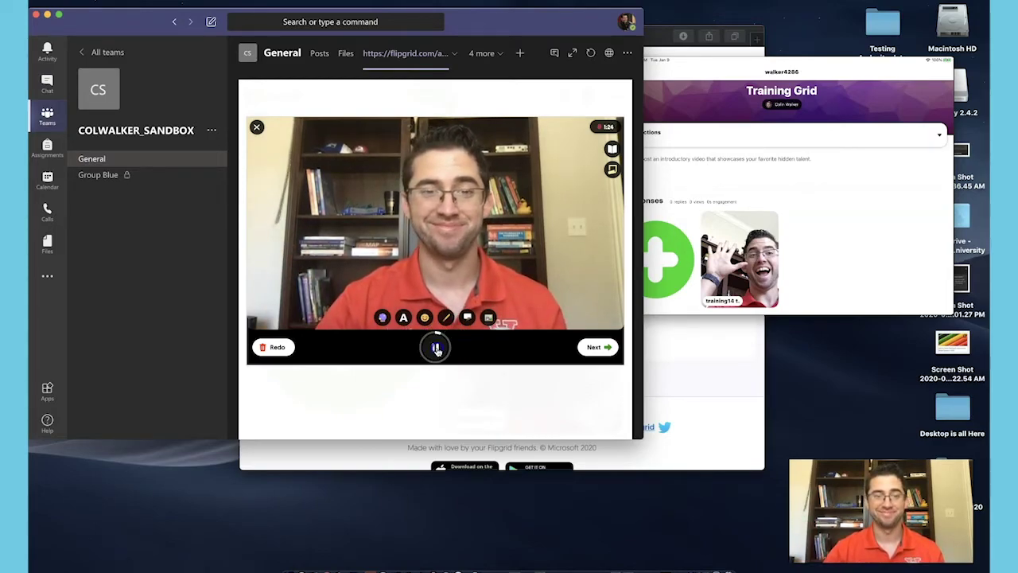
Step: Finish recording the reply, review the clip and continue to the selfie stage
{"action": "left_click", "coordinate": [596, 348]}
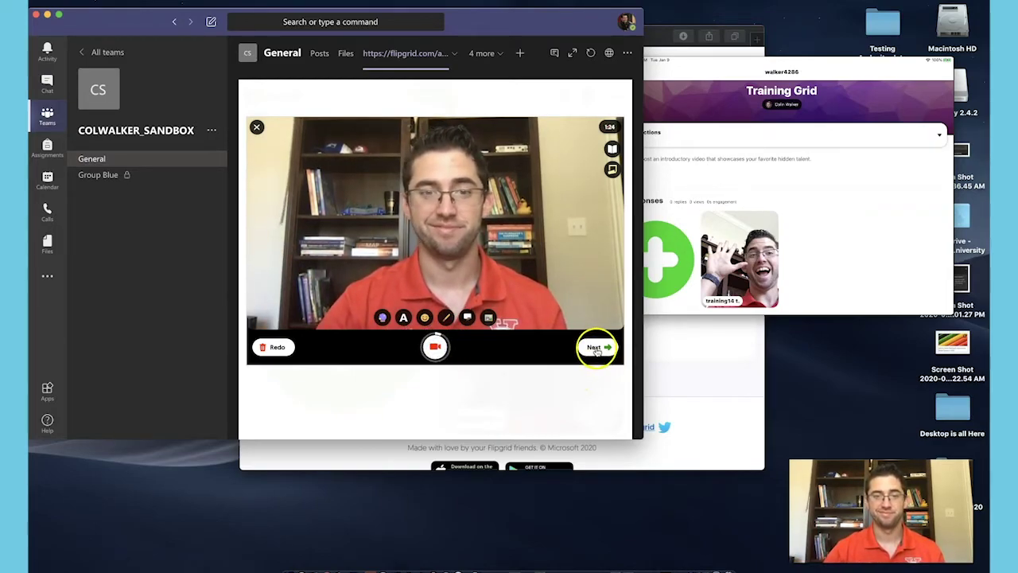
{"action": "left_click", "coordinate": [598, 356]}
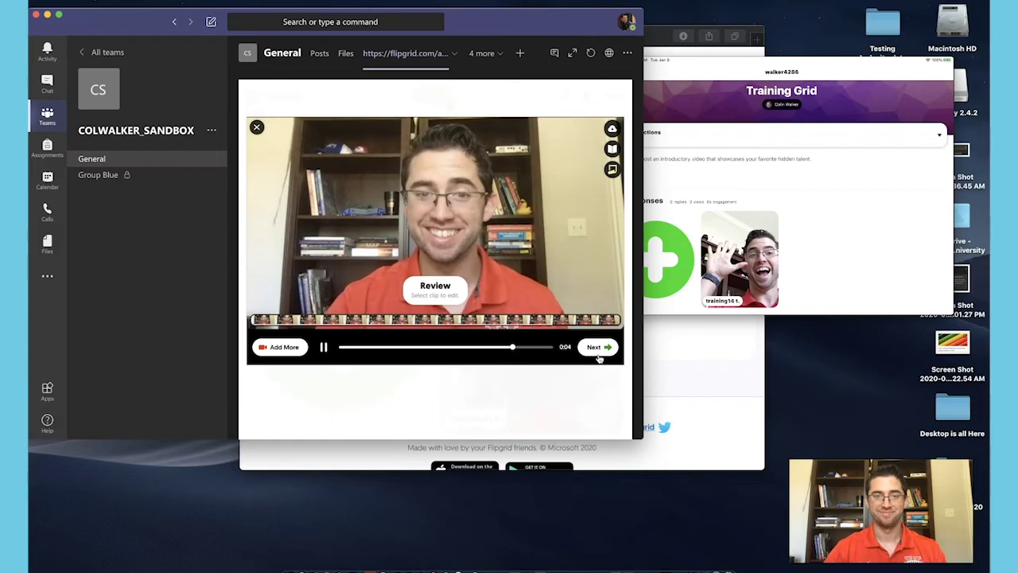
{"action": "left_click", "coordinate": [592, 351]}
{"action": "left_click", "coordinate": [495, 342]}
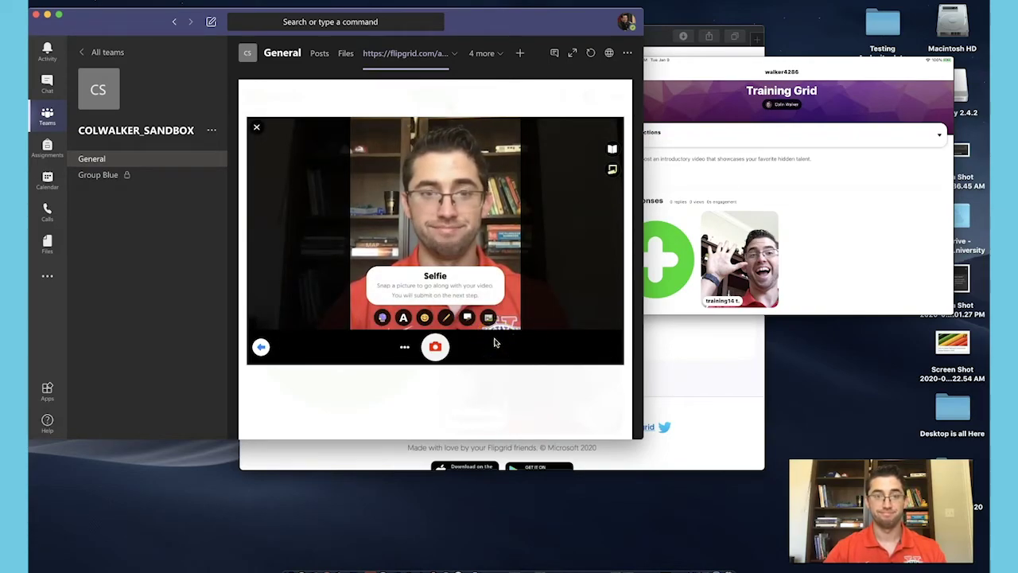
Step: Take a thumbs-up selfie for the reply, discard it and retake it
{"action": "left_click", "coordinate": [421, 368]}
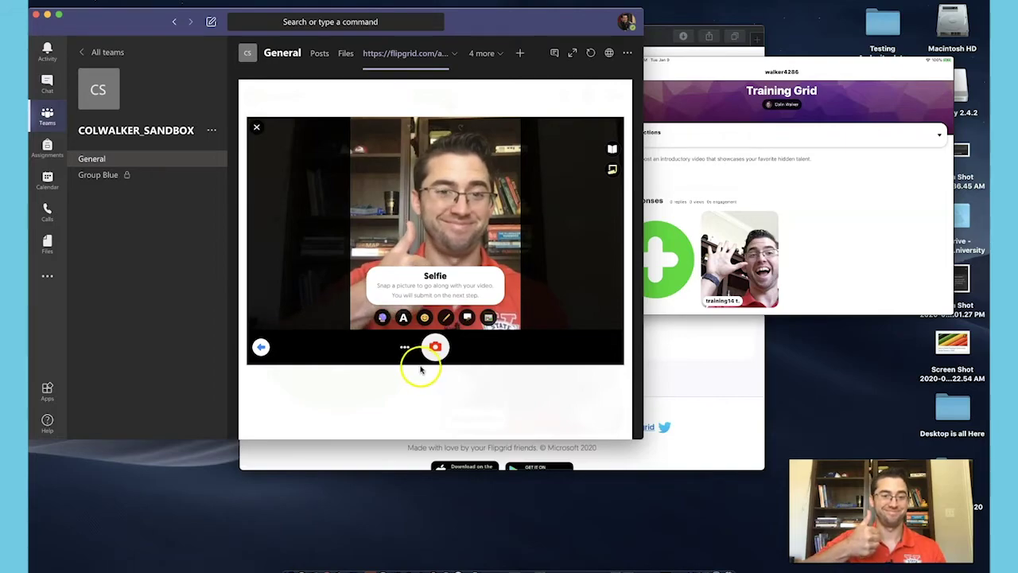
{"action": "left_click", "coordinate": [434, 348]}
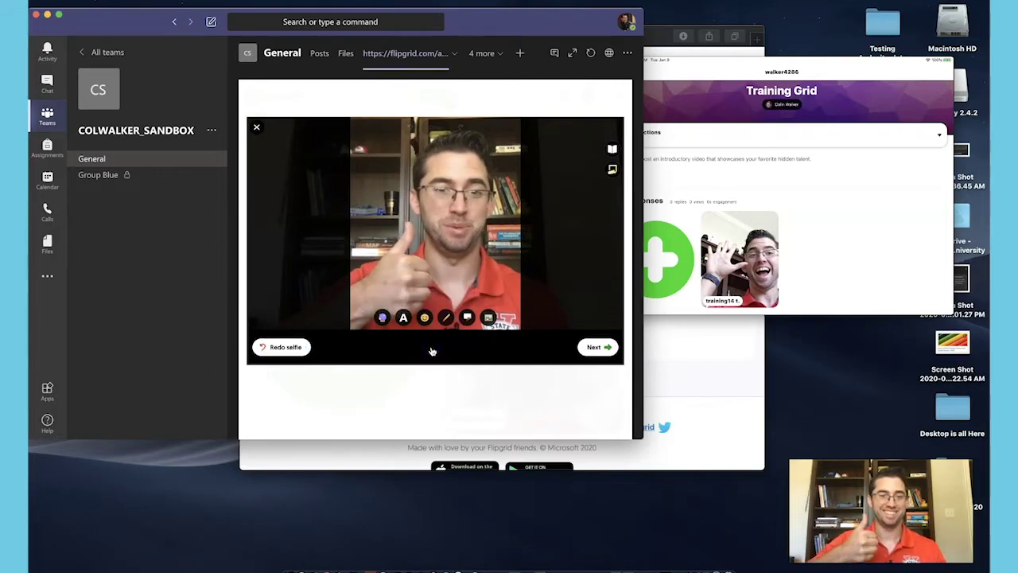
{"action": "left_click", "coordinate": [278, 347]}
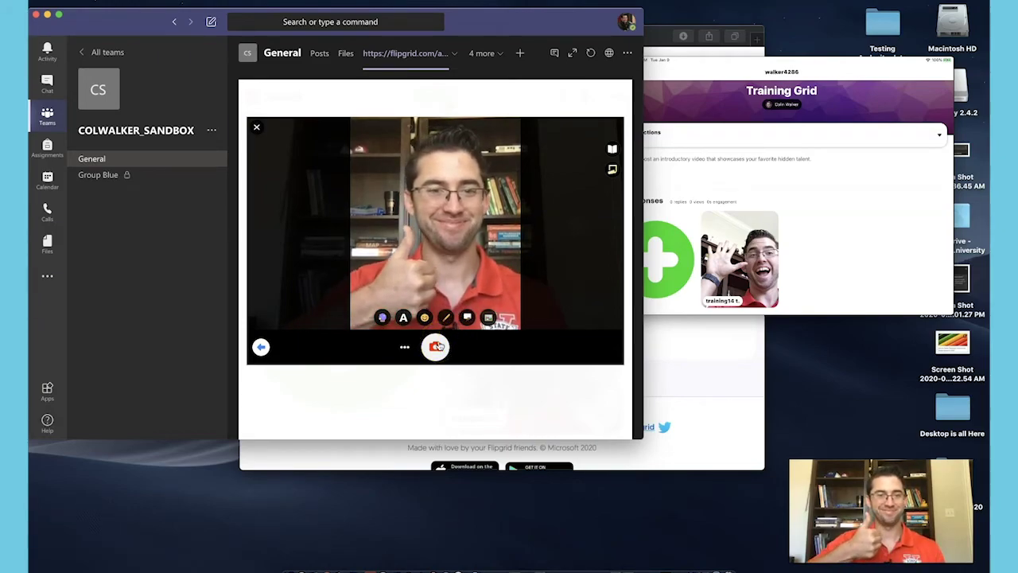
{"action": "left_click", "coordinate": [436, 346]}
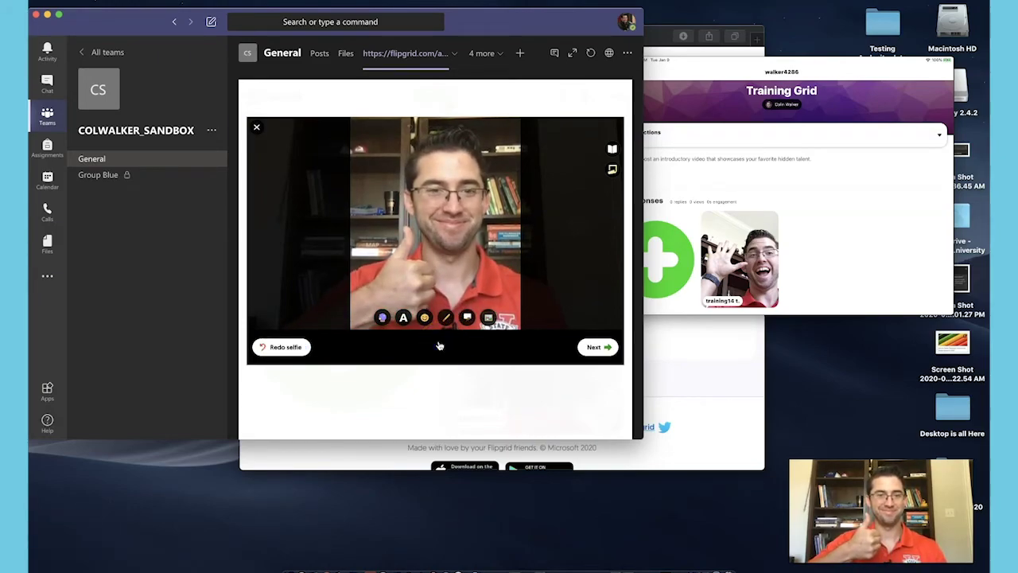
Step: Accept the selfie, submit the video reply without a title or link, and complete the submission
{"action": "left_click", "coordinate": [593, 349]}
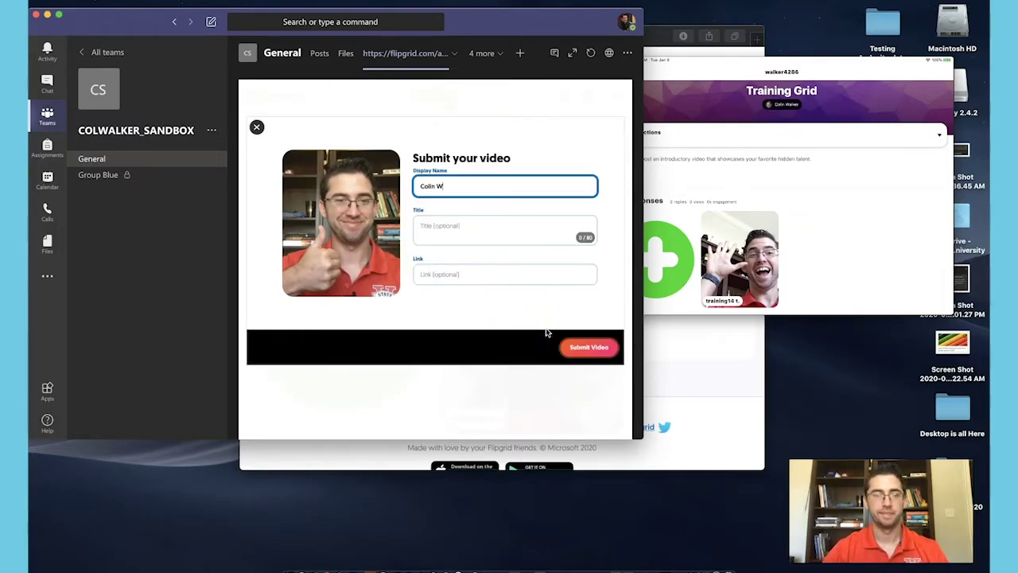
{"action": "left_click", "coordinate": [593, 347]}
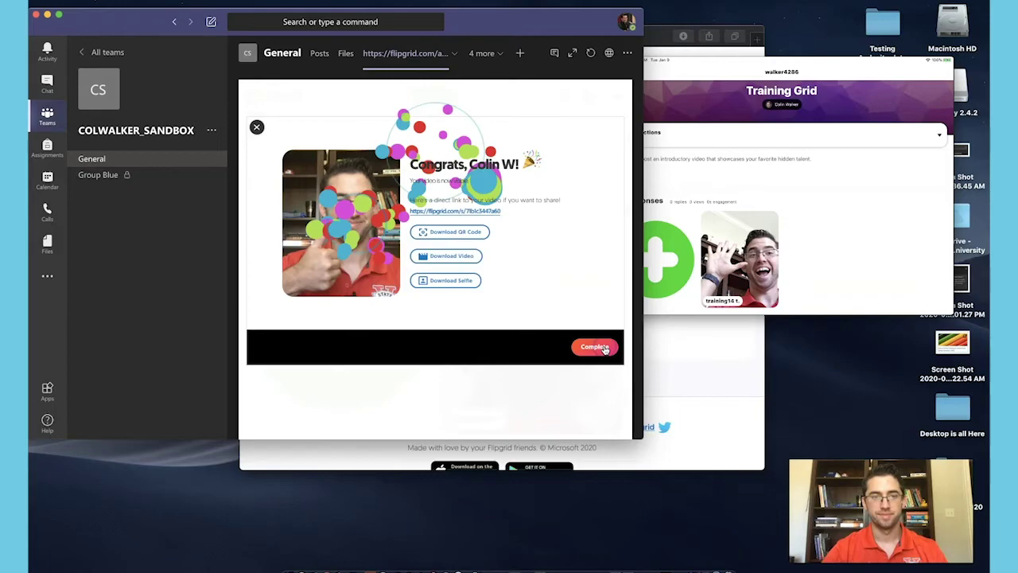
{"action": "left_click", "coordinate": [592, 347]}
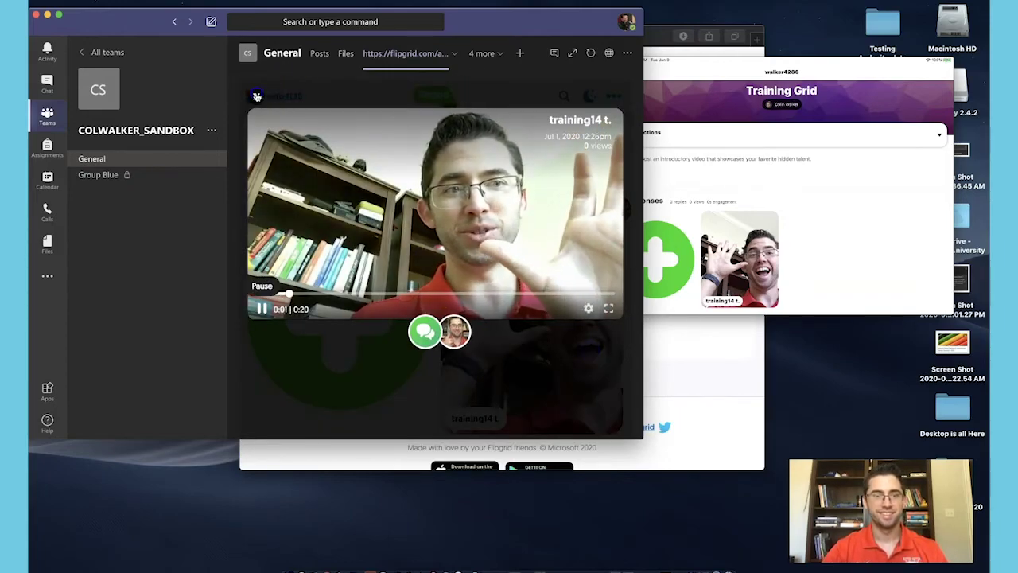
Step: Close the playing response, examine its reply thumbnail on the topic page, and return to the Teams window after viewing the reply on the student's device
{"action": "left_click", "coordinate": [257, 97]}
{"action": "scroll", "coordinate": [429, 370], "scroll_direction": "down", "scroll_amount": 1}
{"action": "scroll", "coordinate": [429, 370], "scroll_direction": "down", "scroll_amount": 1}
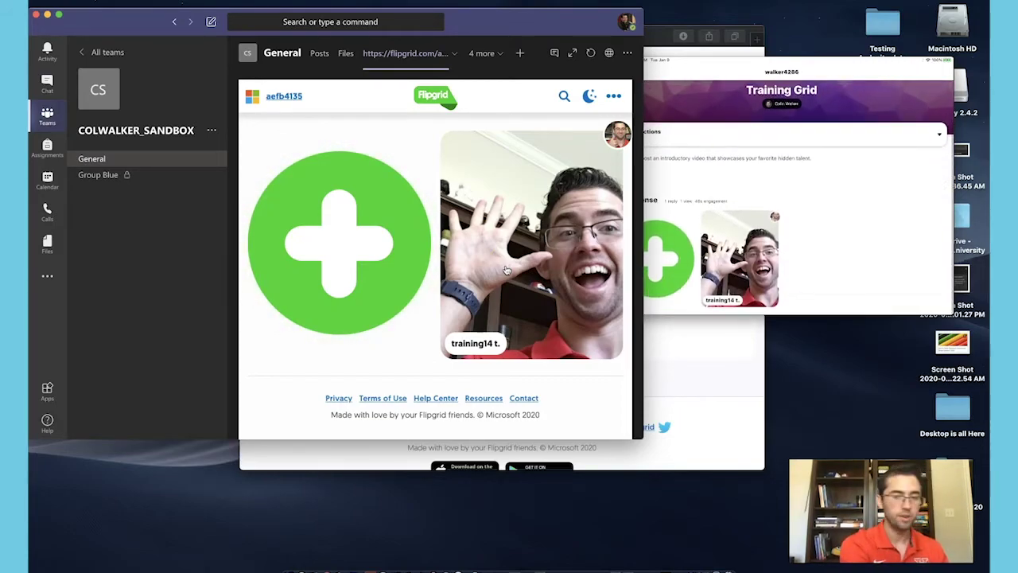
{"action": "left_click", "coordinate": [761, 205]}
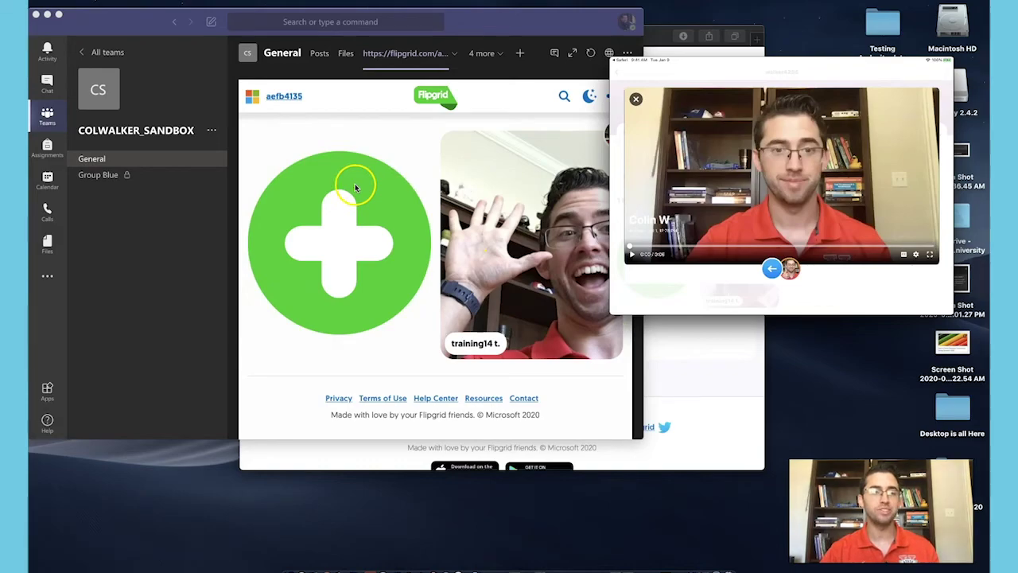
{"action": "left_click", "coordinate": [348, 125]}
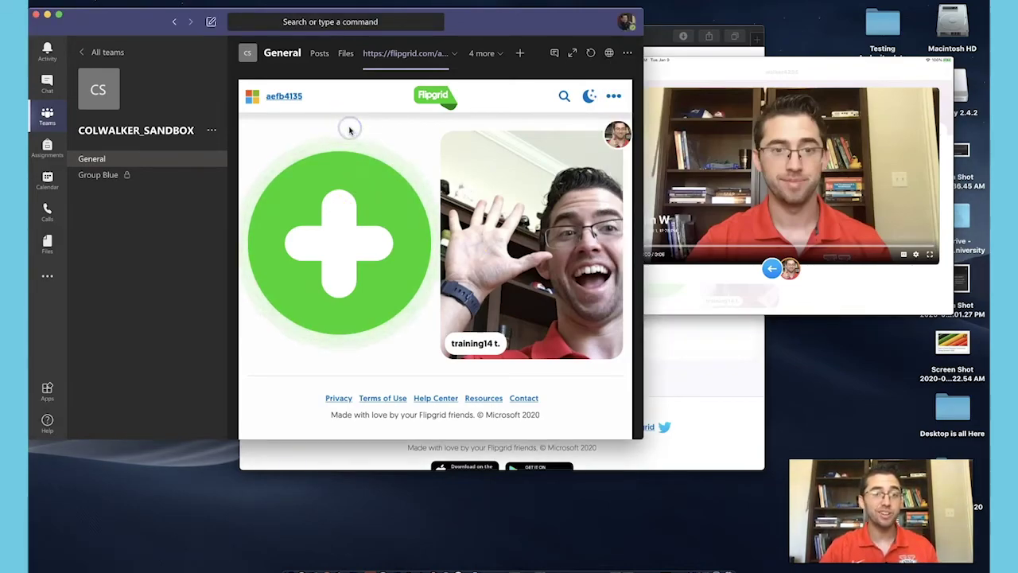